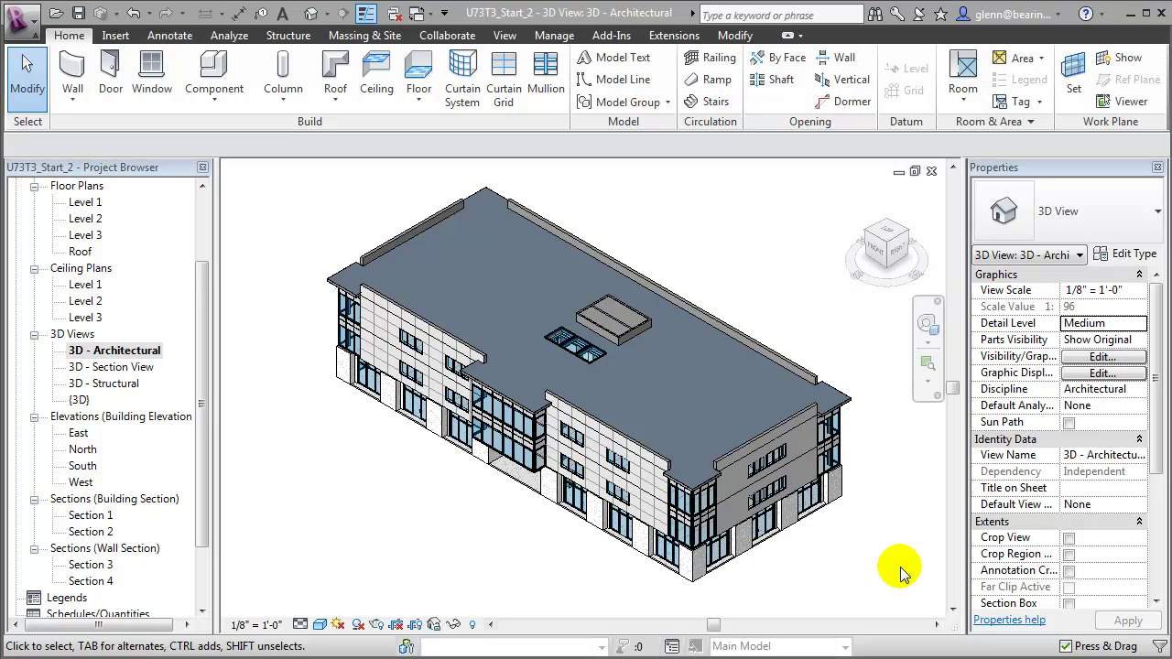
Step: View the building in {3D} and 3D - Section View, ending on the default {3D} view
key(ctrl+Tab)
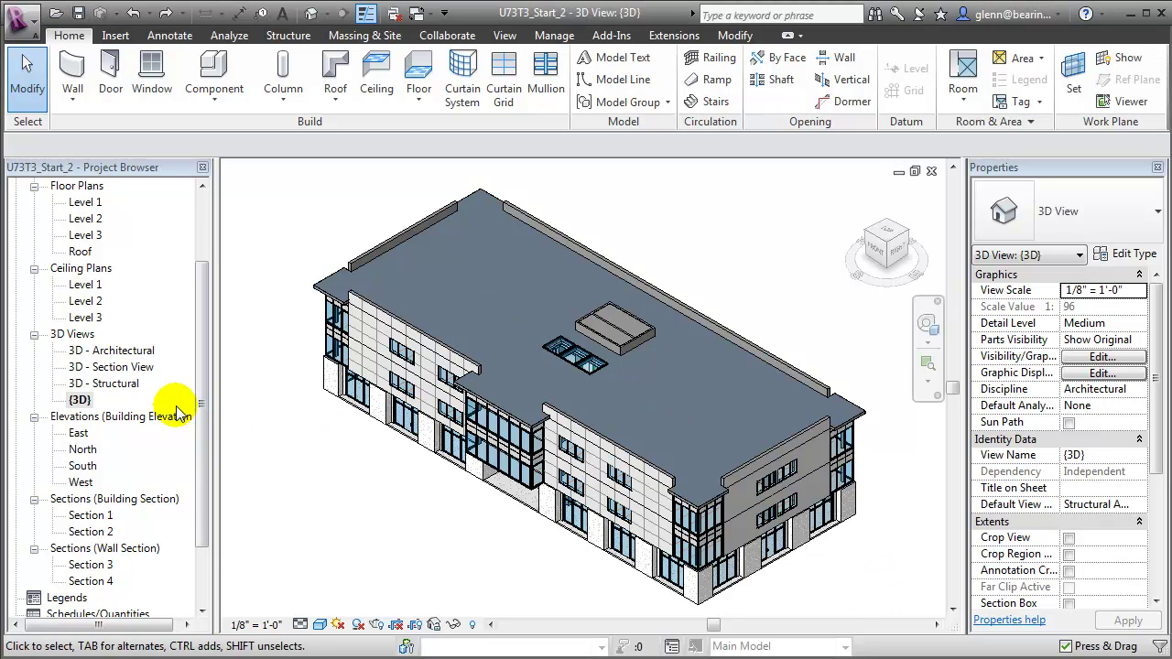
double_click(135, 369)
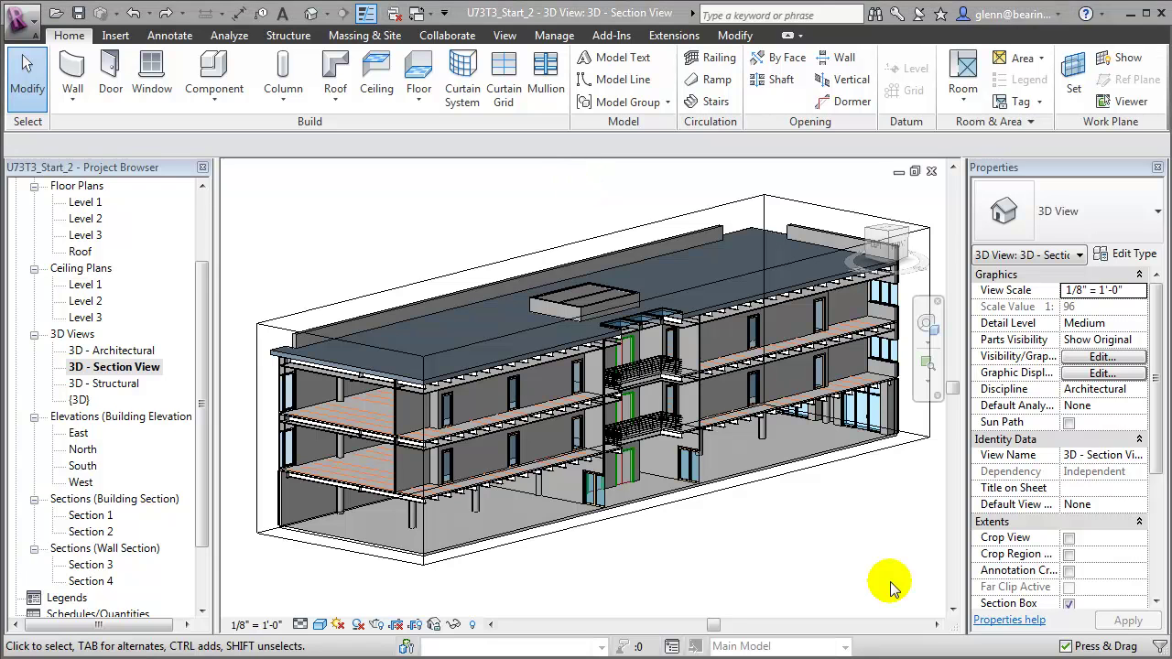
double_click(77, 401)
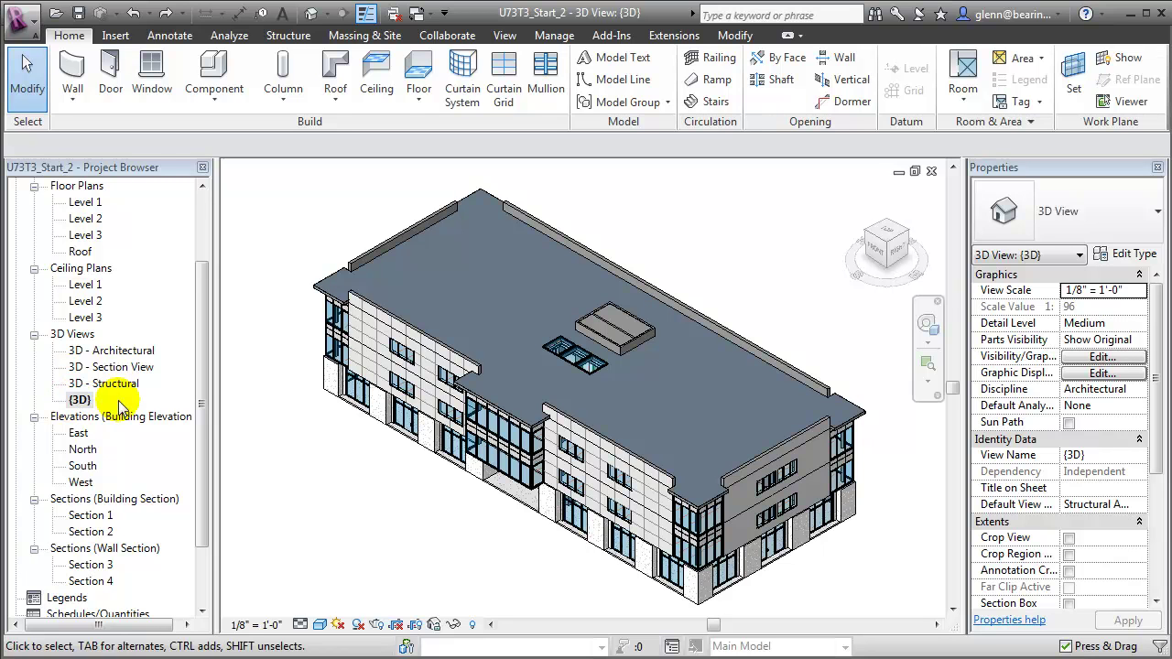
Step: Start a DWF/DWFx export from the Application menu's Export options
click(18, 18)
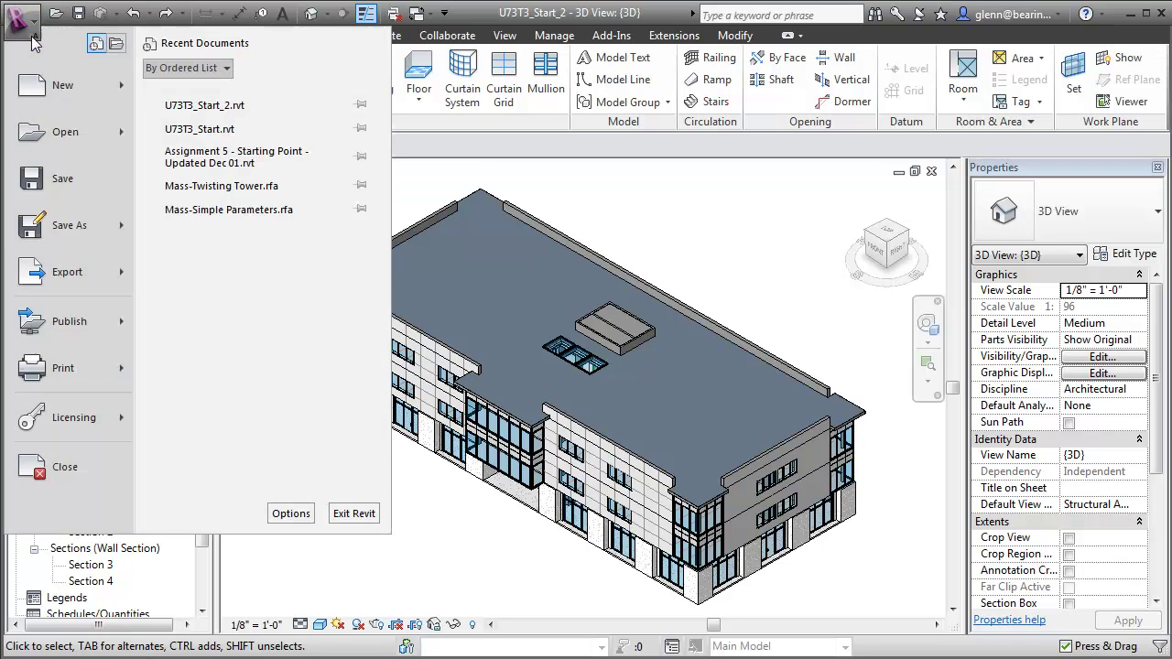
click(70, 267)
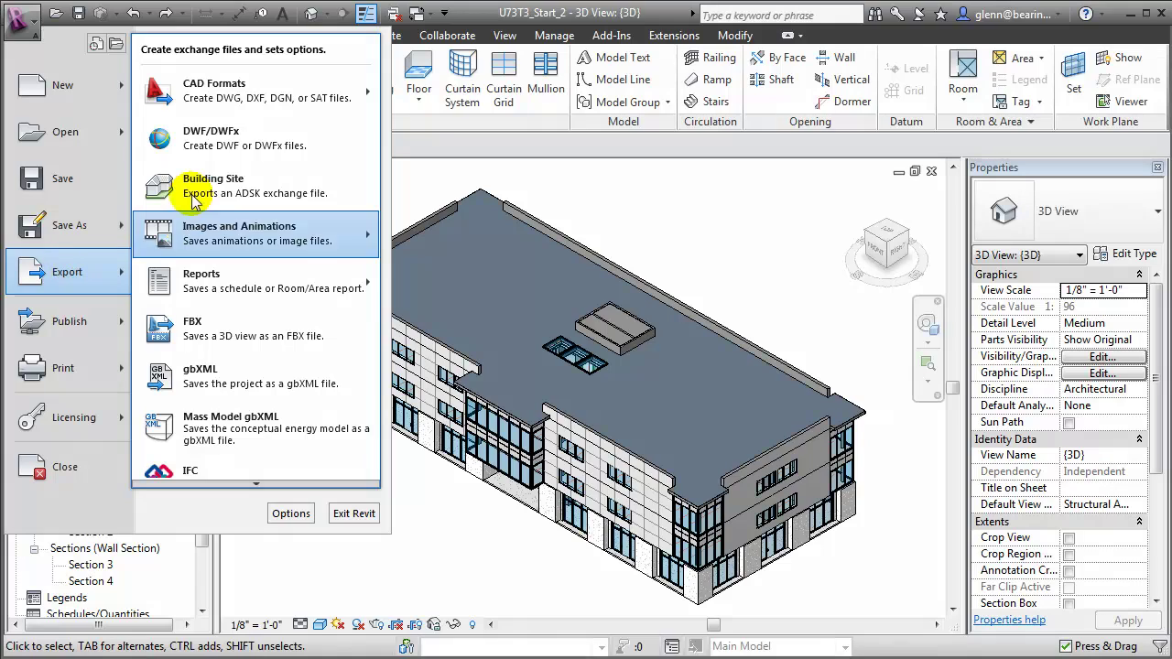
click(239, 150)
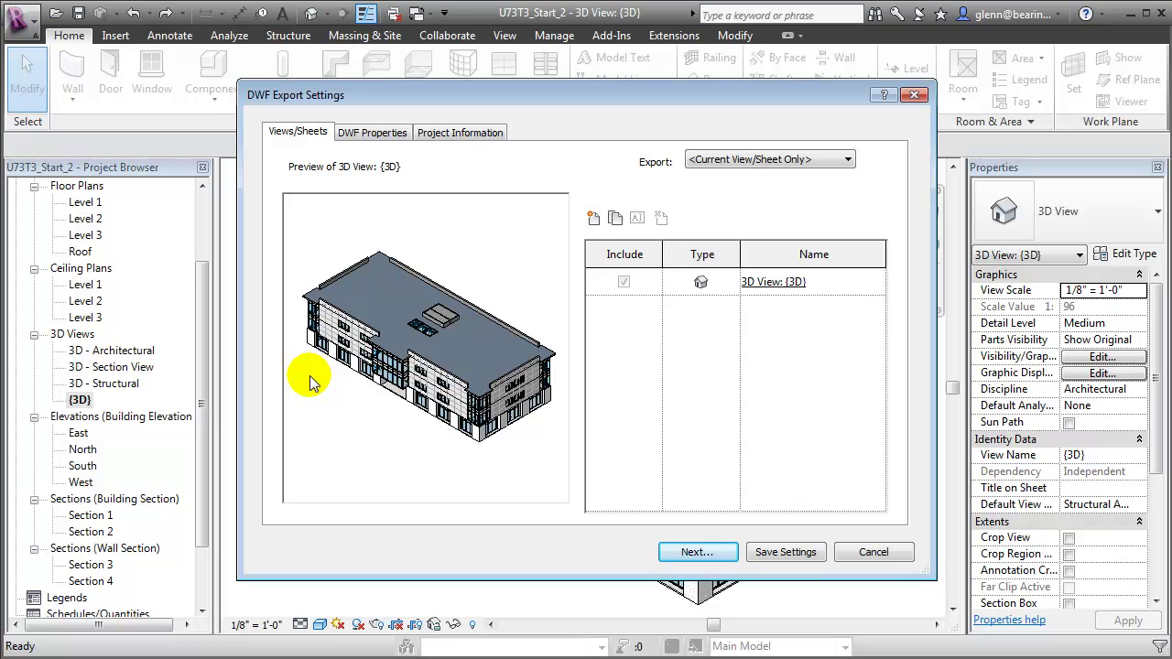
Step: Export the in-session view/sheet set with all model views and sheets checked, then continue
click(785, 161)
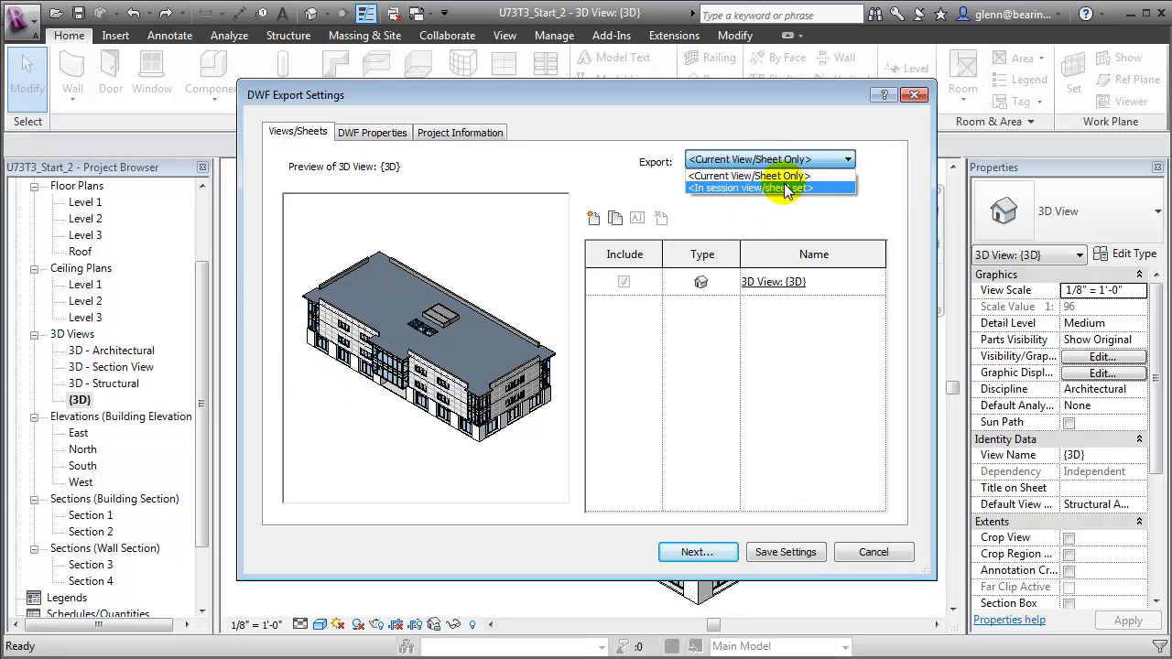
click(785, 189)
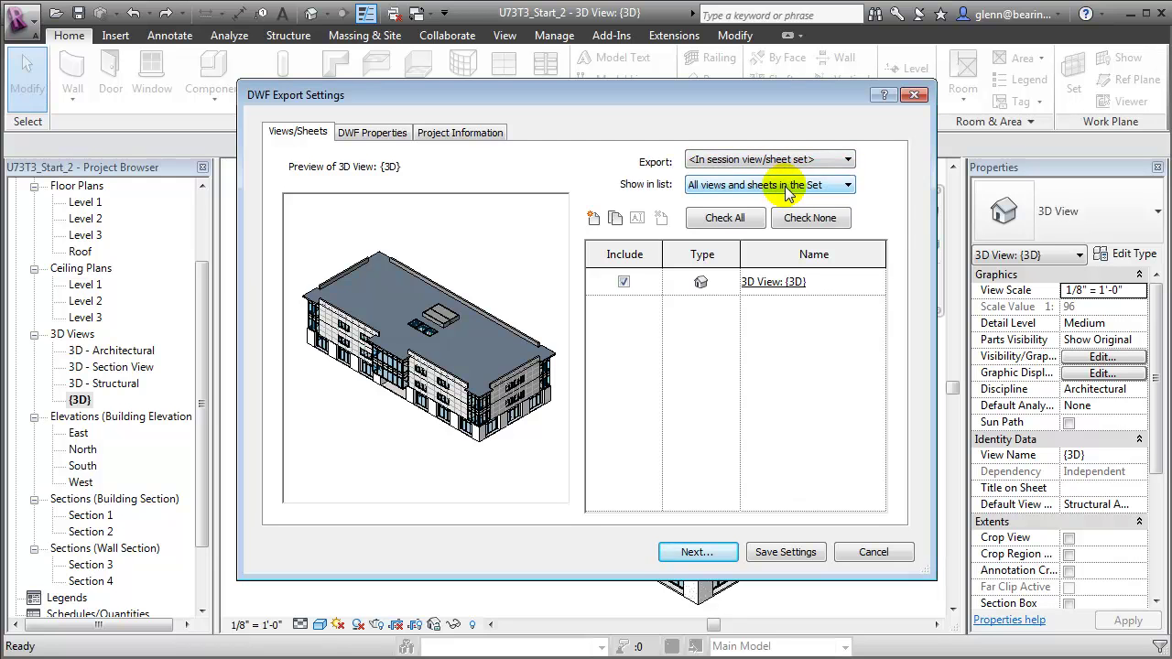
click(798, 189)
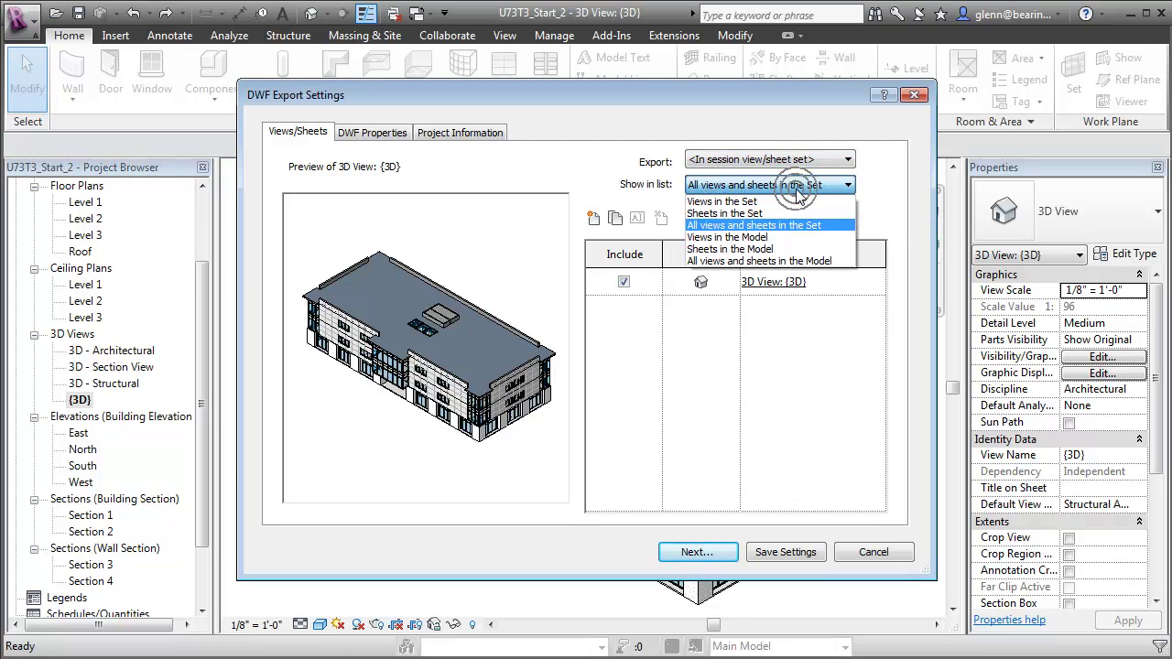
click(810, 261)
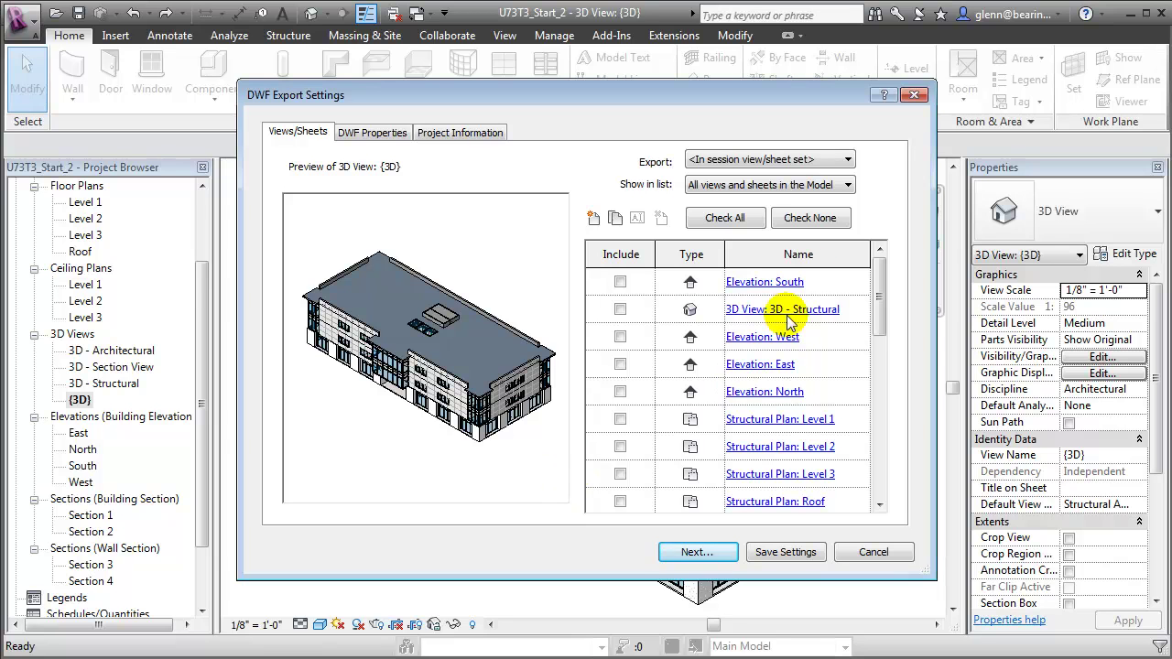
click(741, 220)
click(743, 221)
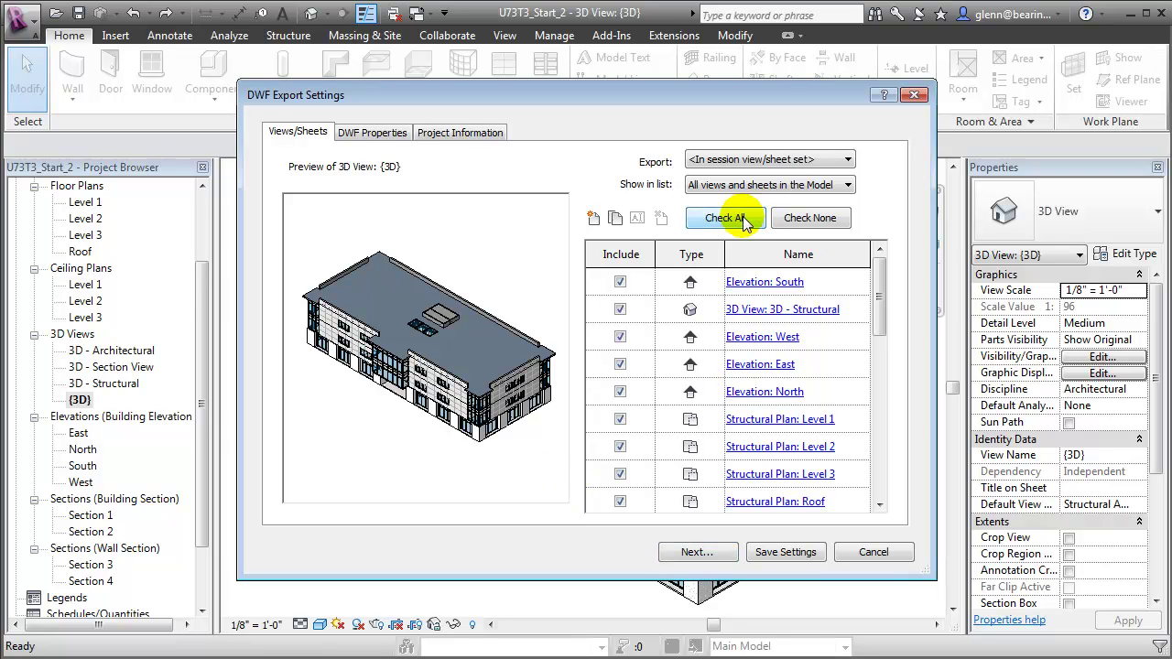
click(698, 552)
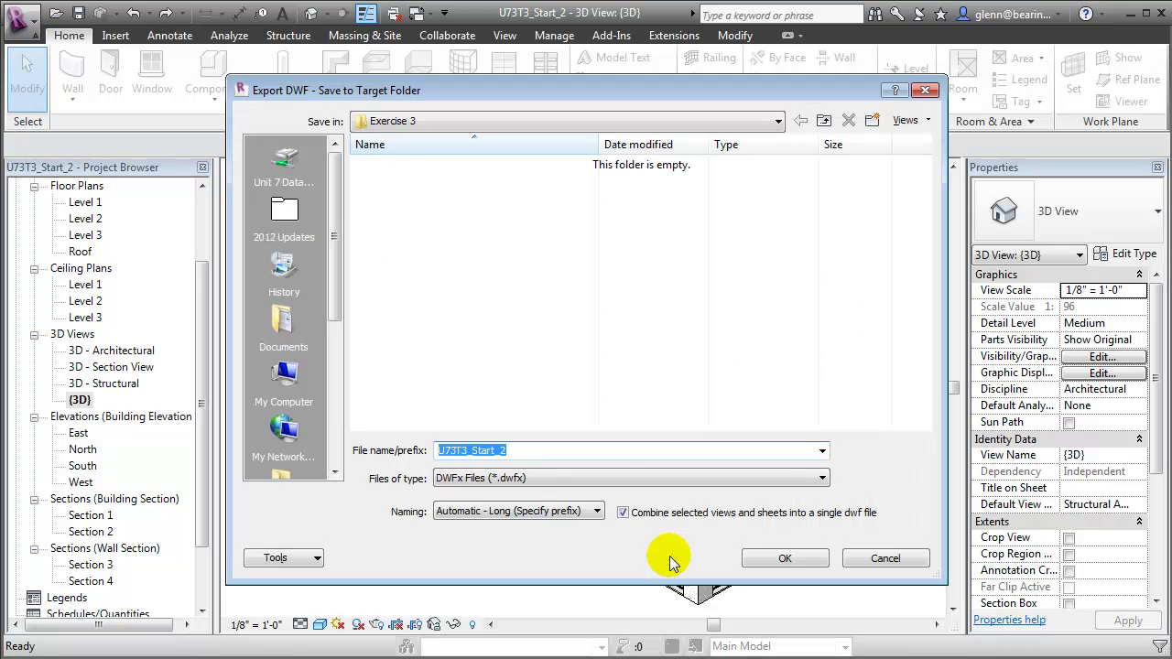
Step: Name the DWFx file 'Export to QTO' and run the export to Exercise 3
click(565, 452)
double_click(565, 452)
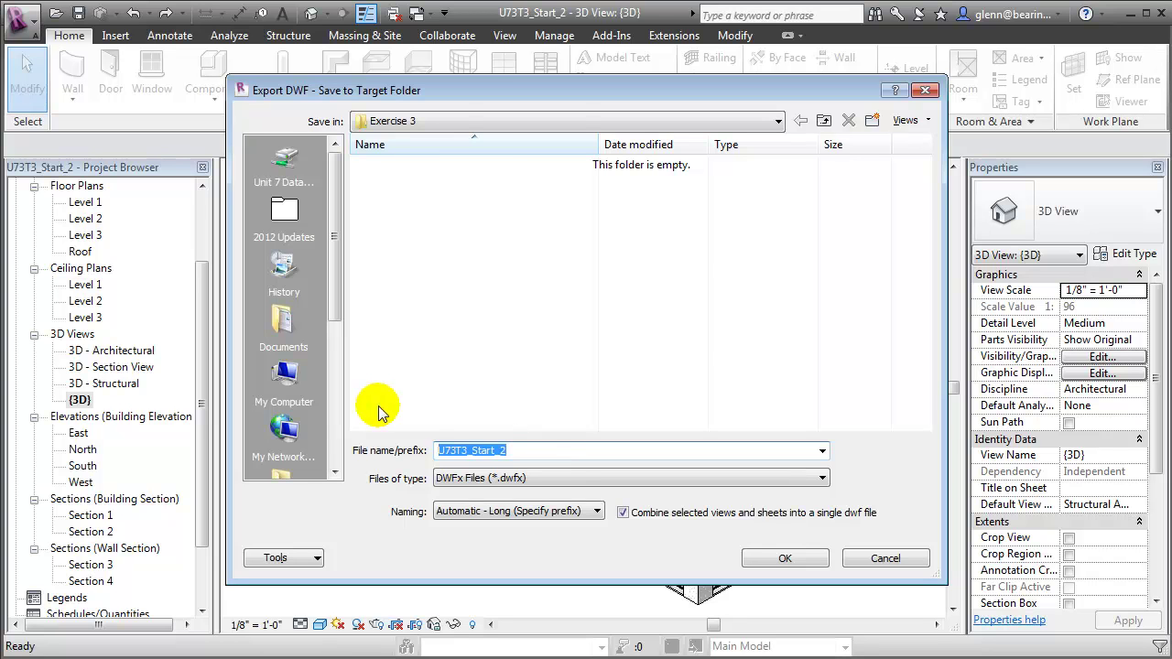
text(Export to QTO)
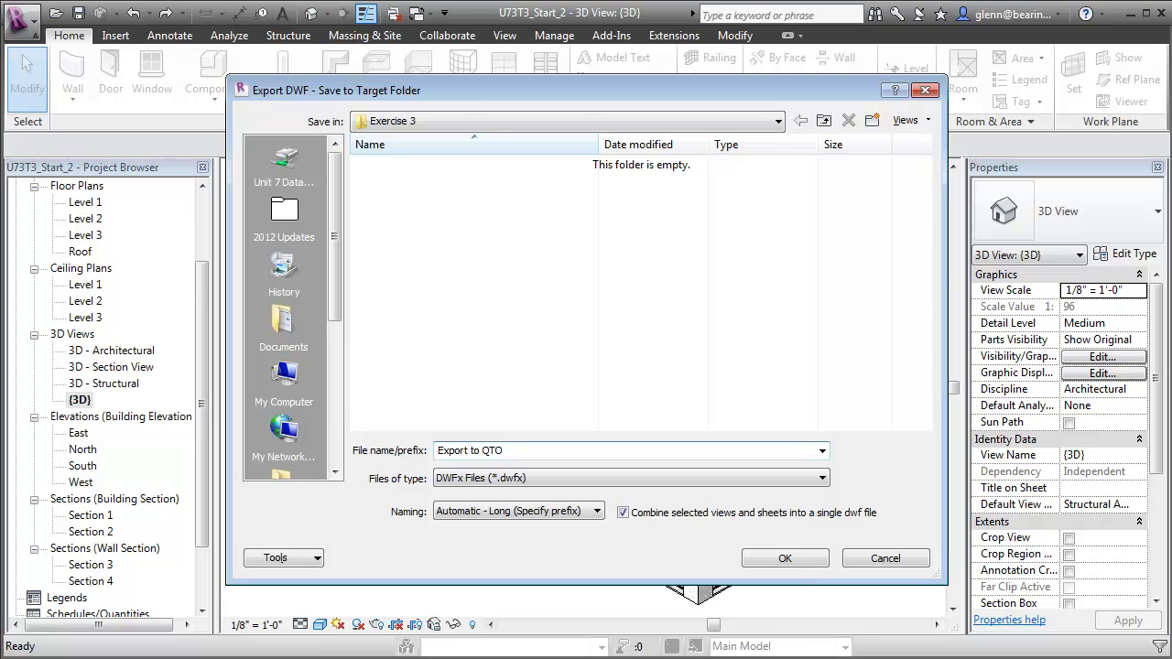
click(797, 559)
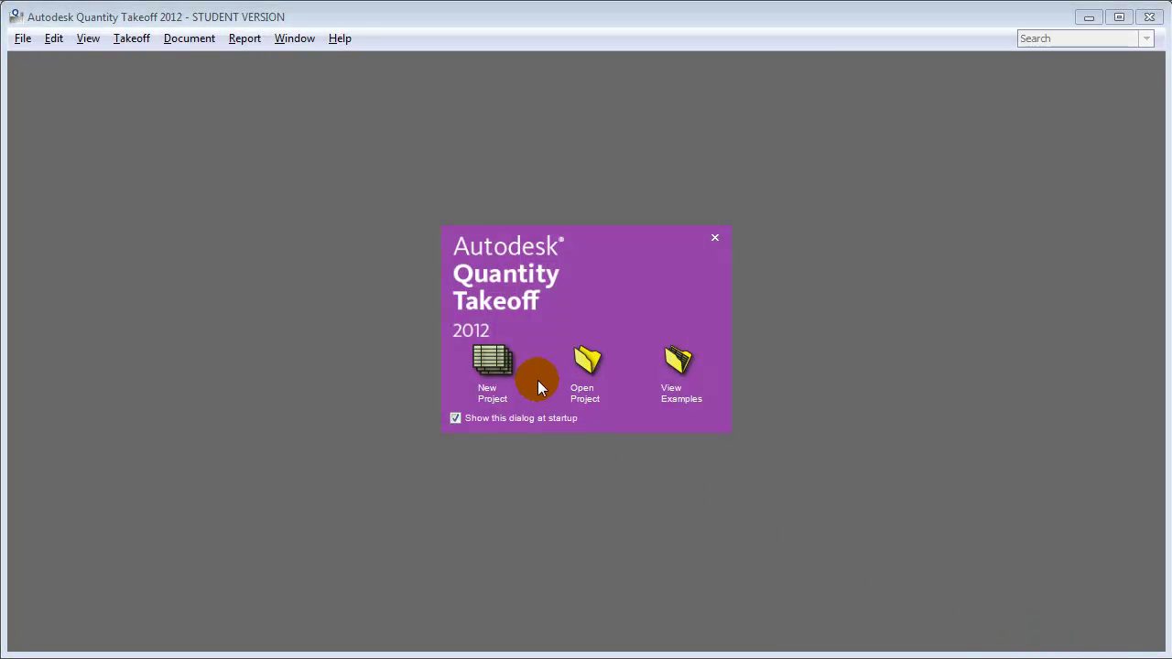
Step: Start a new project named 'Lesson 3', keeping Imperial units and $ USD currency
click(488, 371)
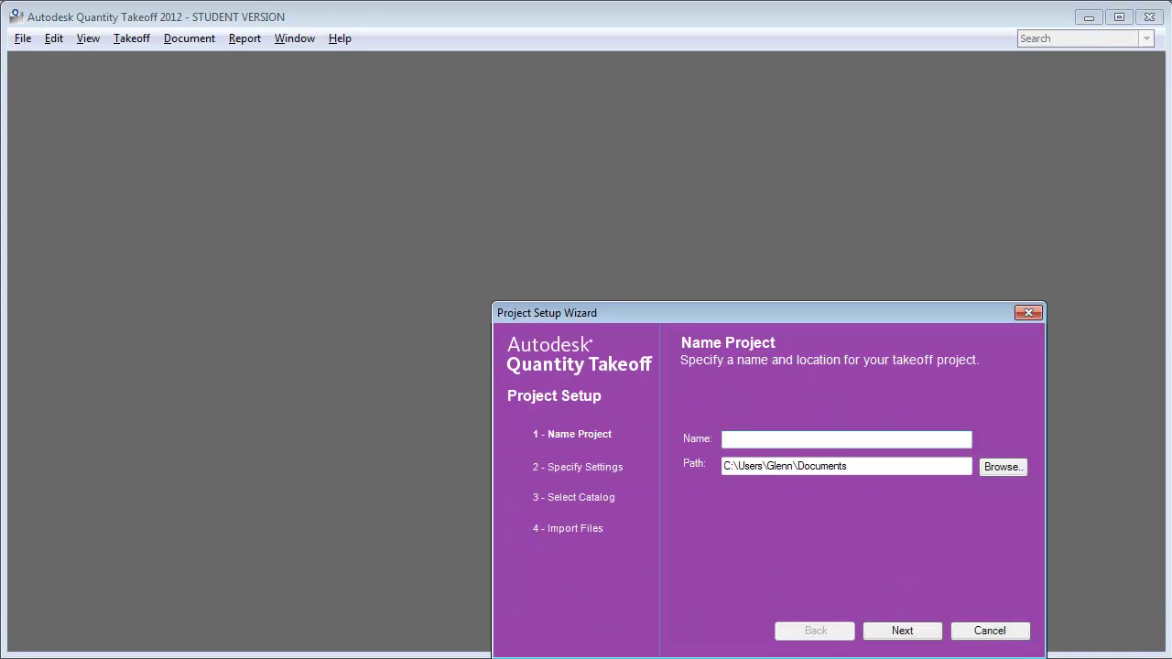
text(Lesson 3)
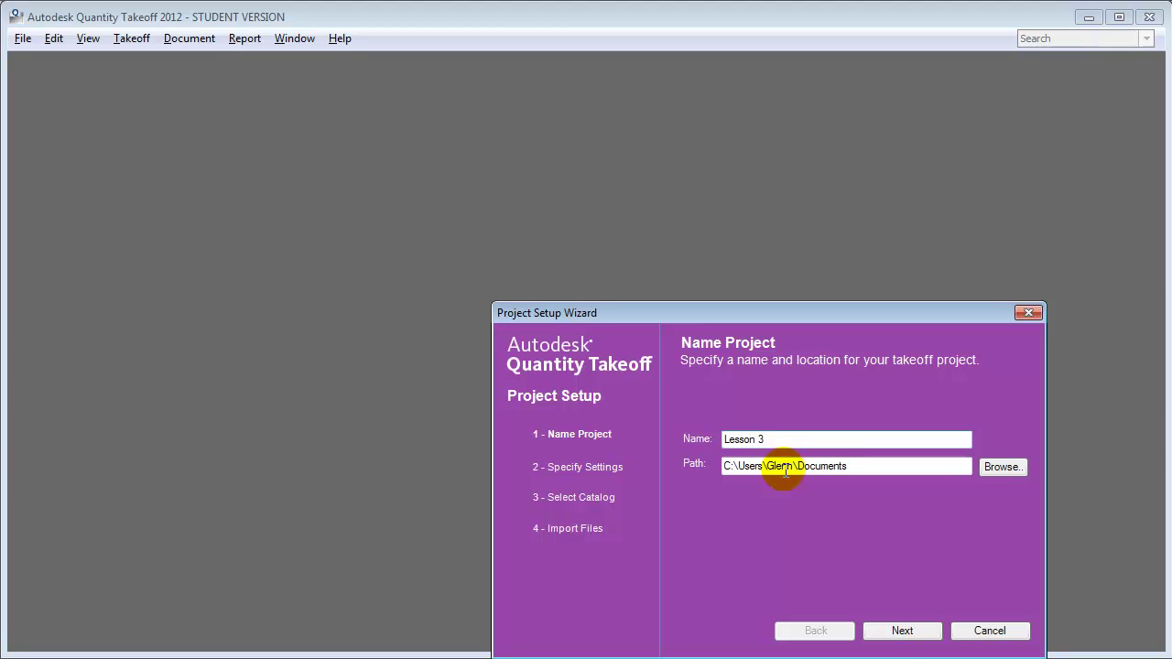
click(898, 630)
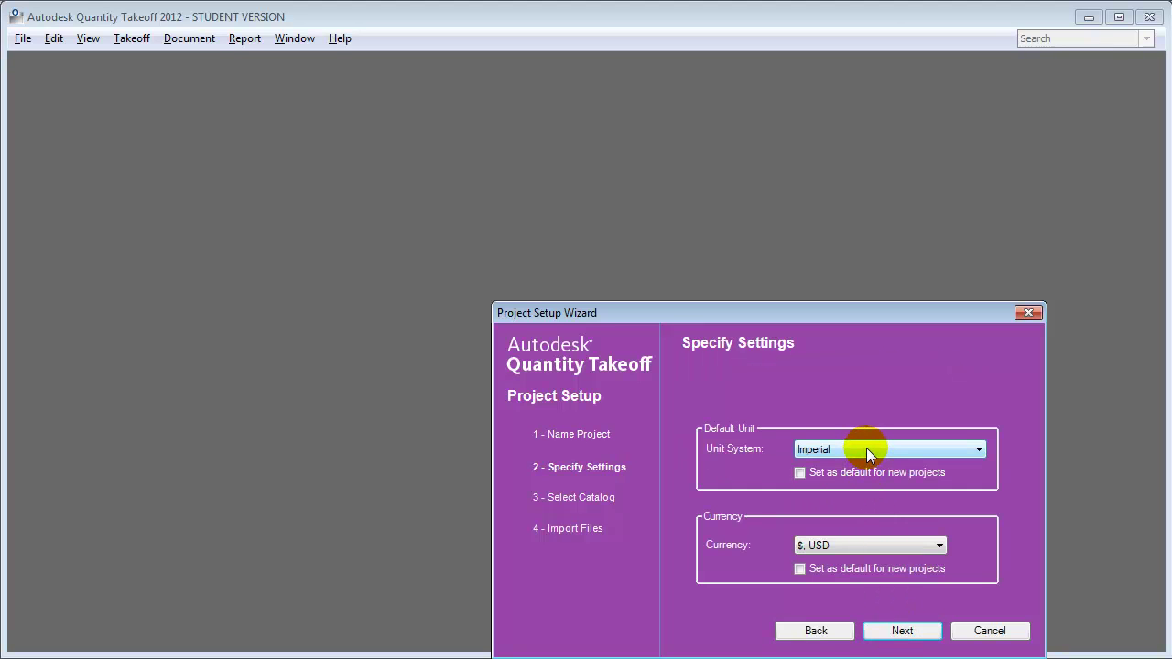
click(873, 546)
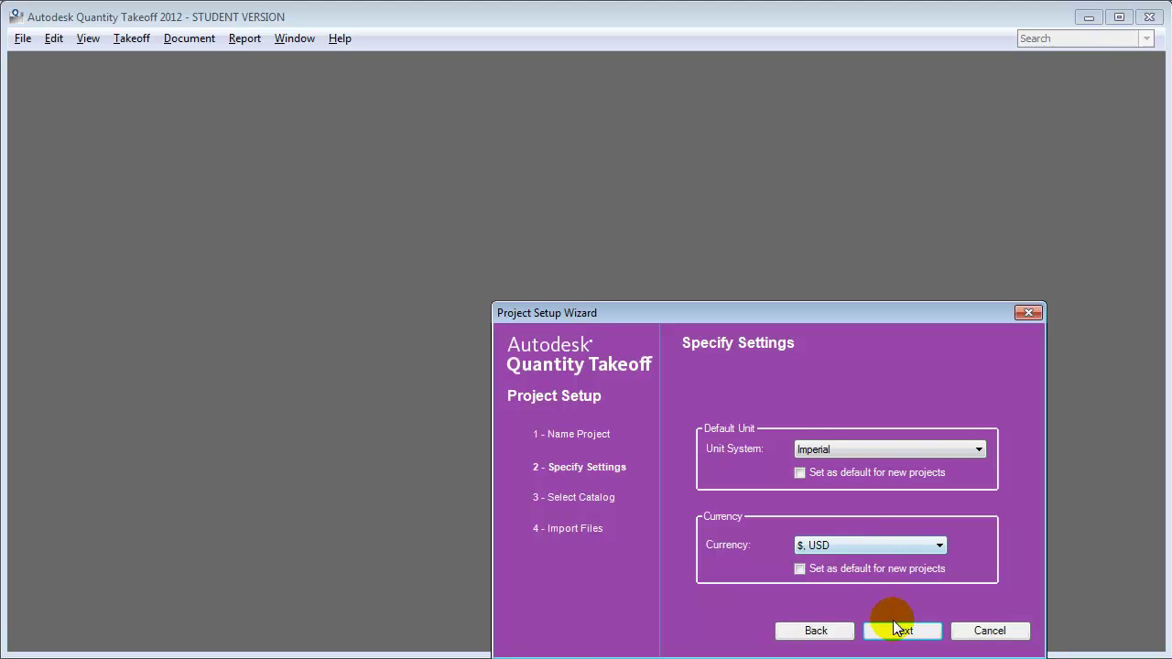
click(892, 622)
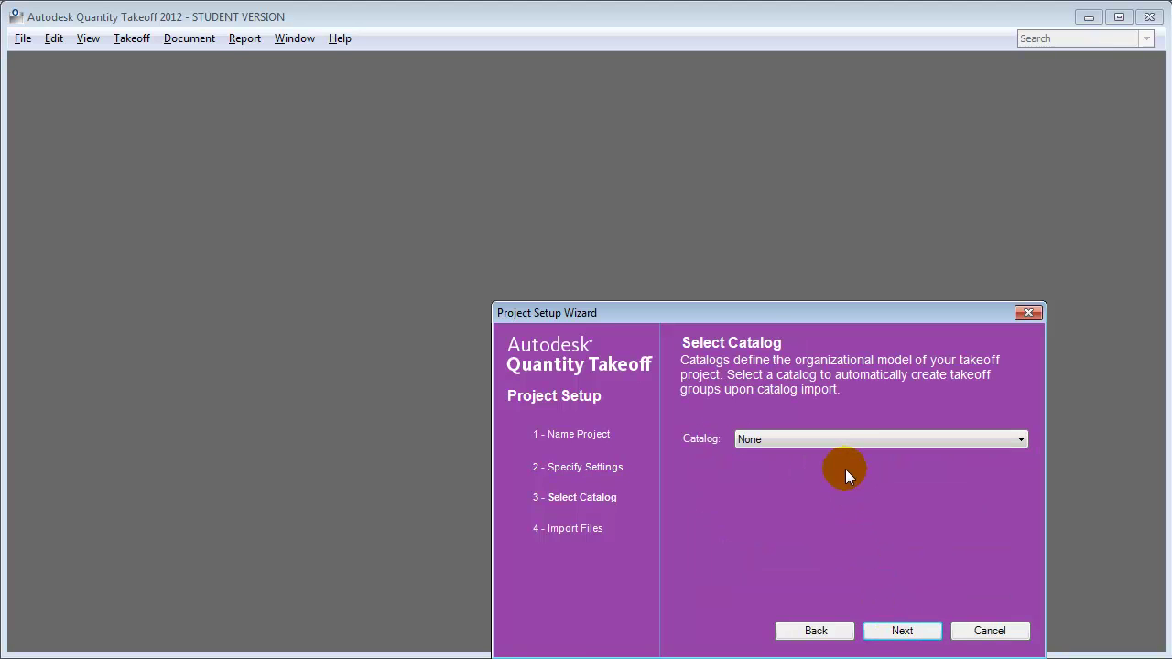
Step: Choose the Uniformat.att catalog and advance to the Import Files step
click(842, 439)
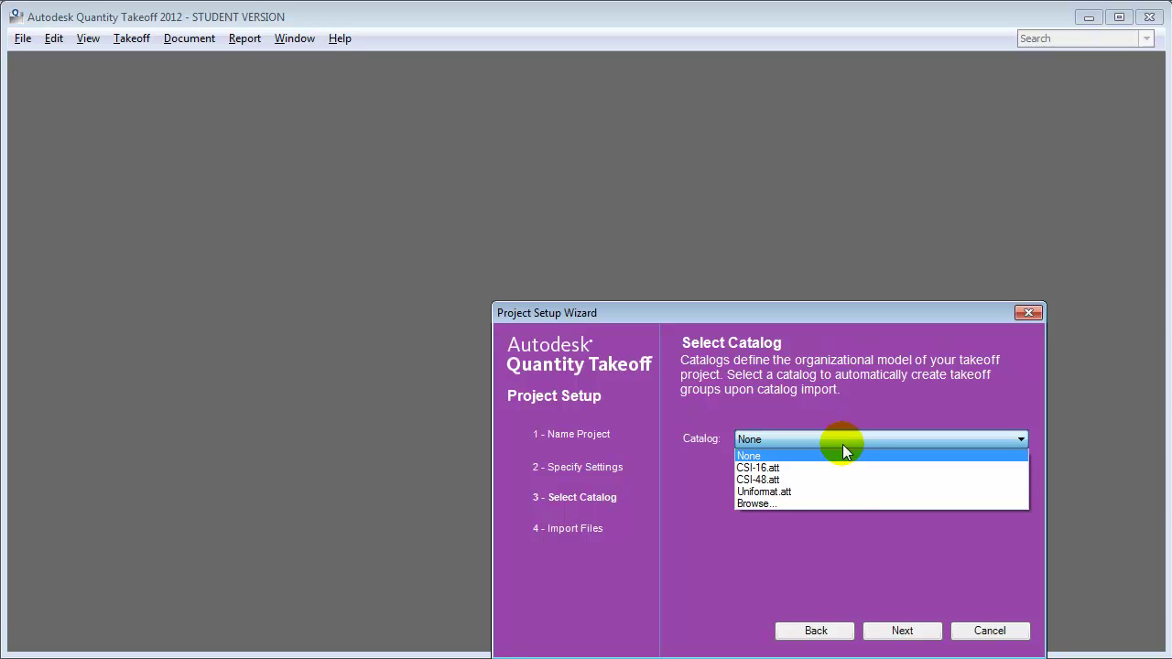
click(855, 492)
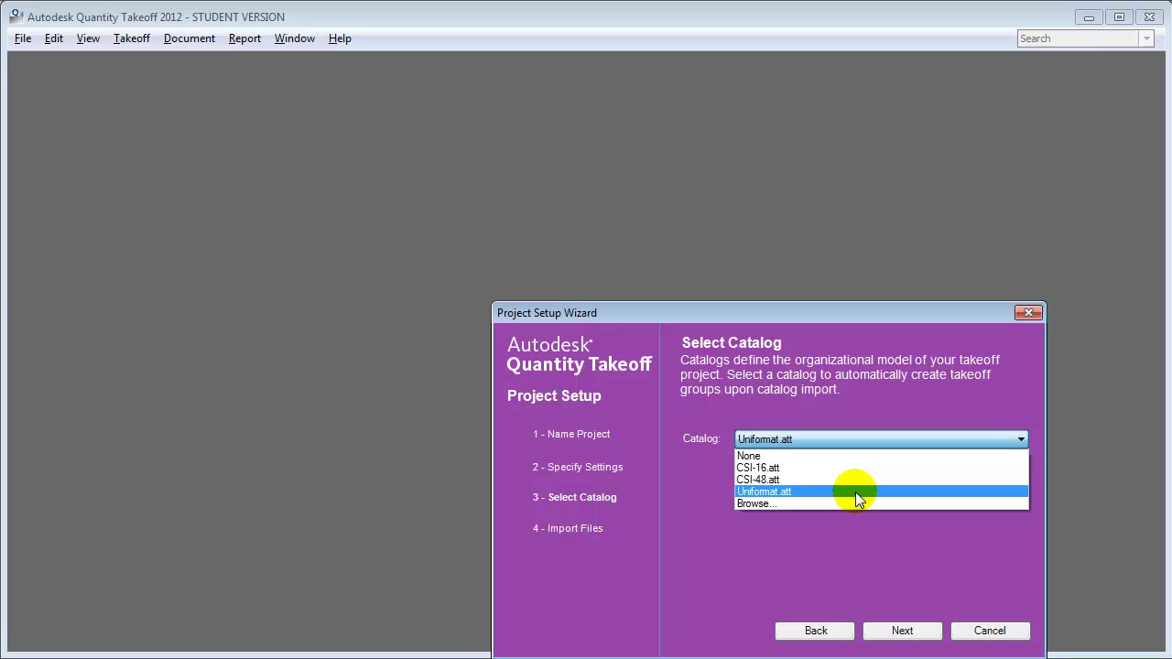
click(855, 492)
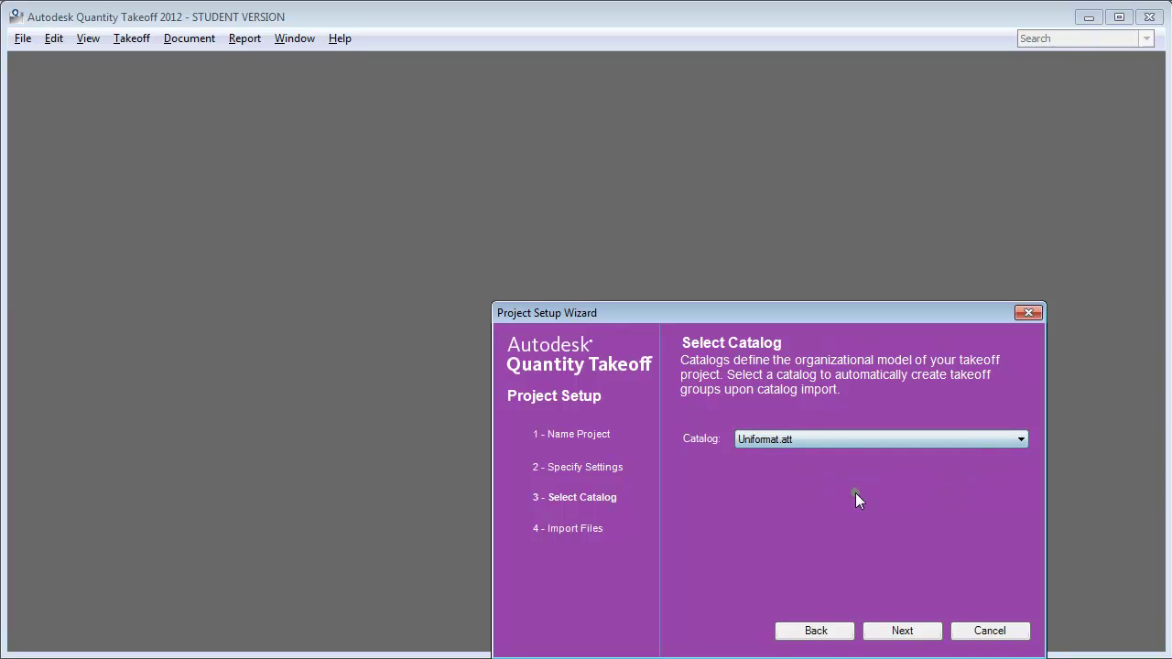
click(897, 631)
click(892, 631)
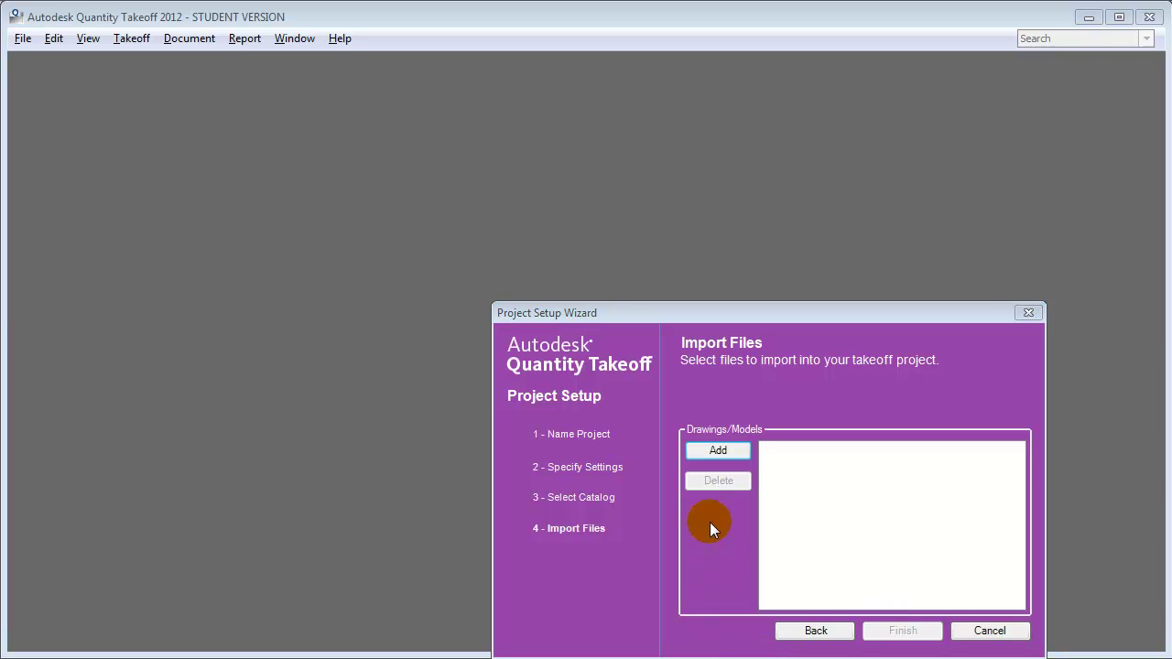
Step: Import Export to QTO-3DView-{3D}.dwfx from Lesson 3\Exercise 3 and finish the wizard
click(722, 449)
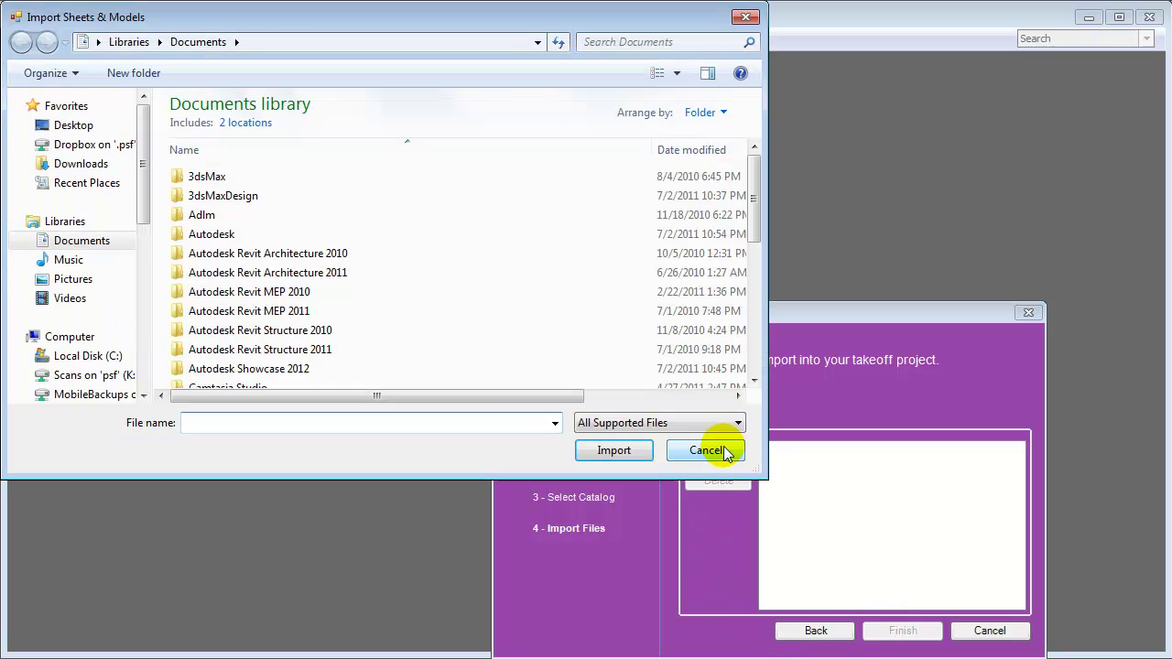
drag(143, 196, 149, 297)
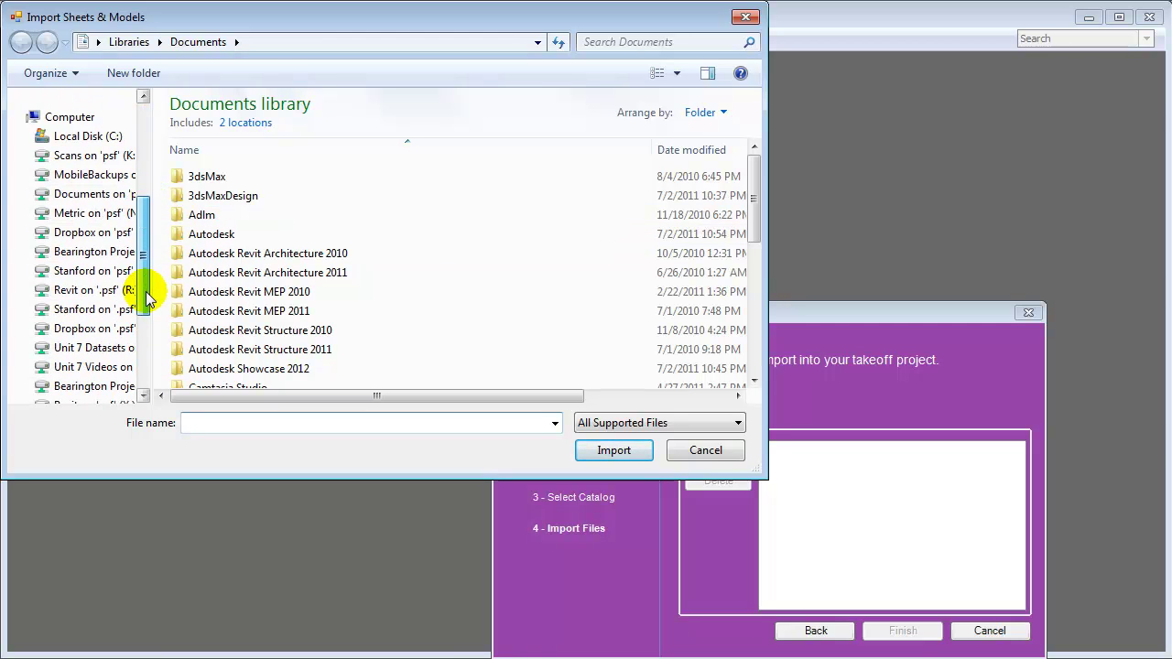
click(110, 347)
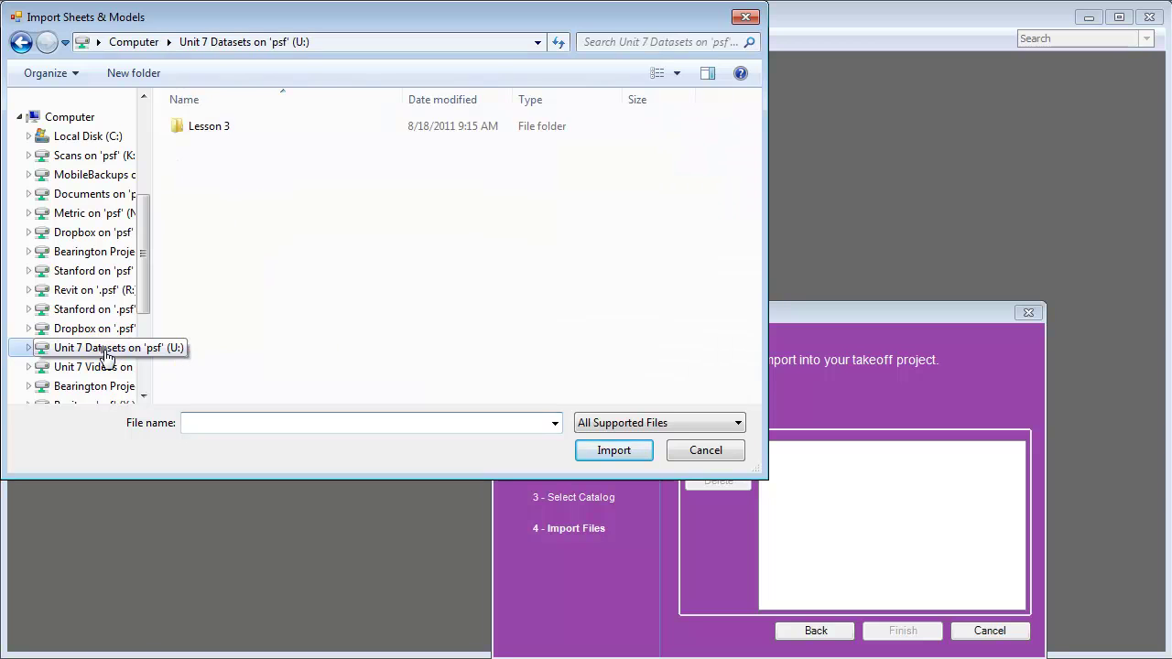
double_click(199, 137)
double_click(202, 163)
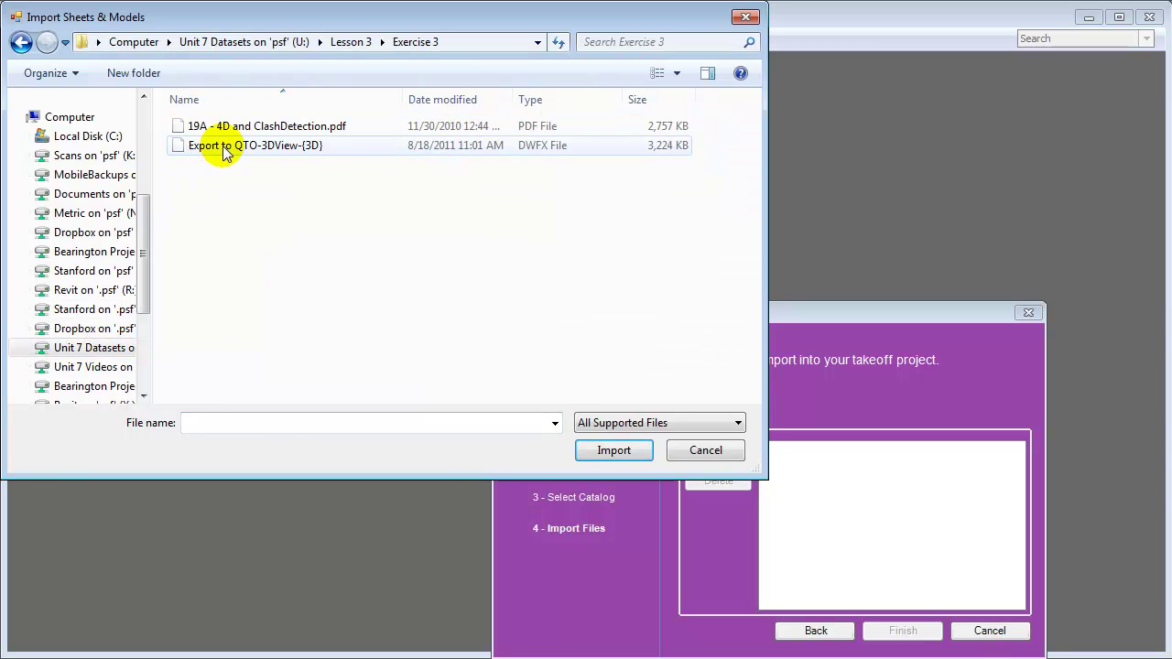
click(288, 152)
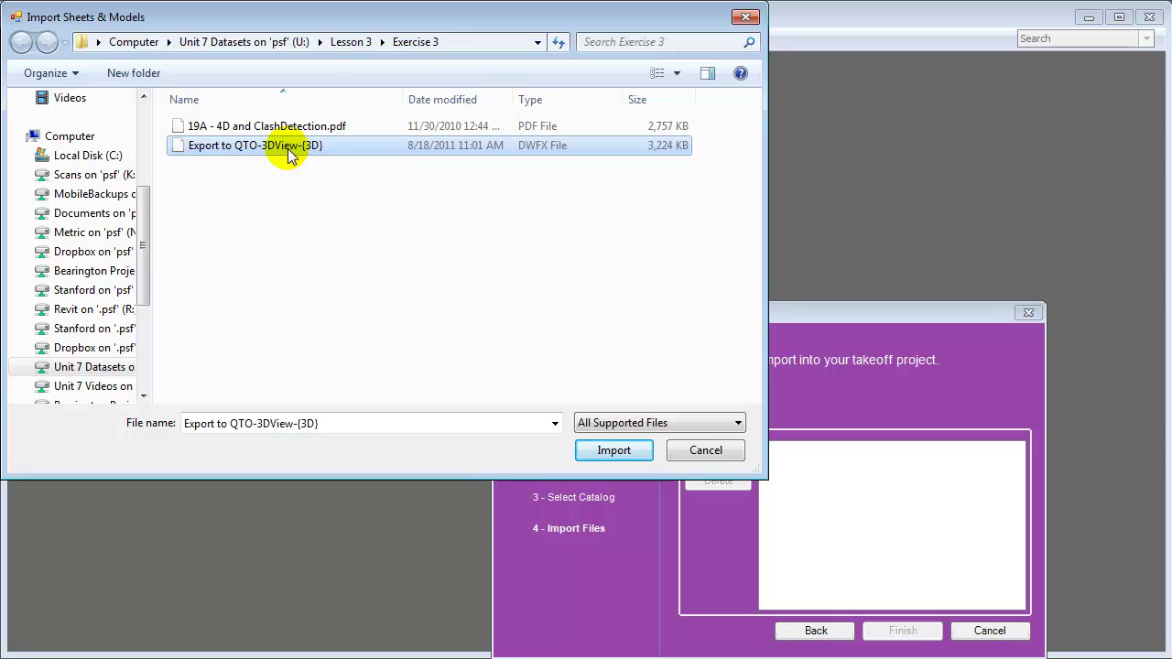
click(602, 452)
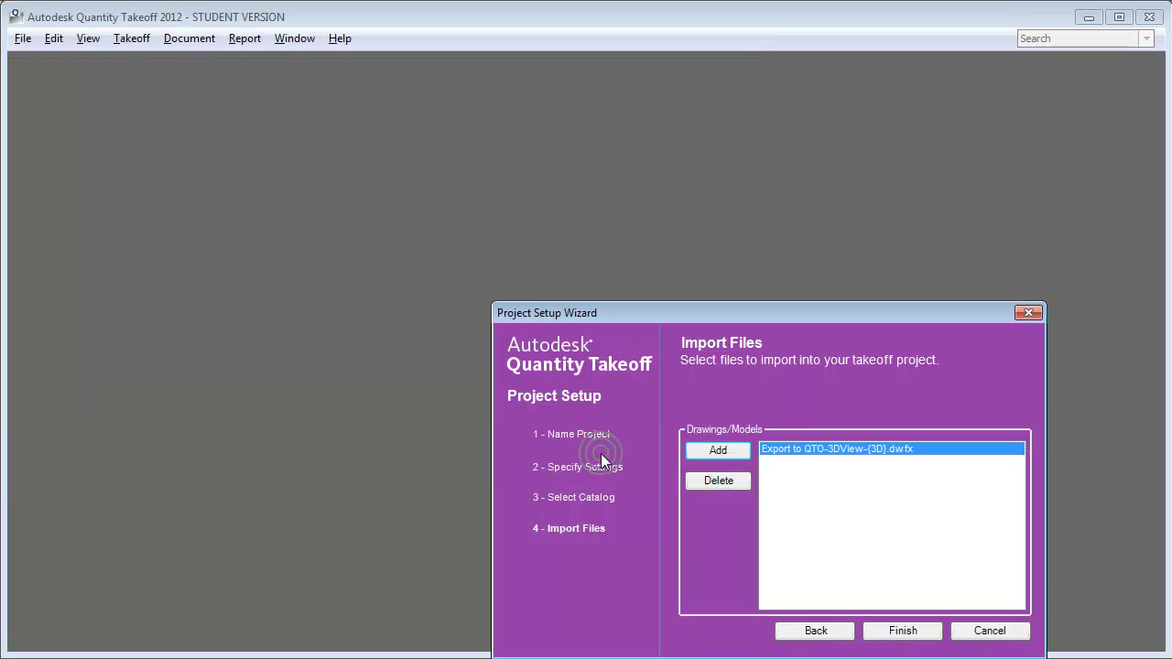
click(893, 631)
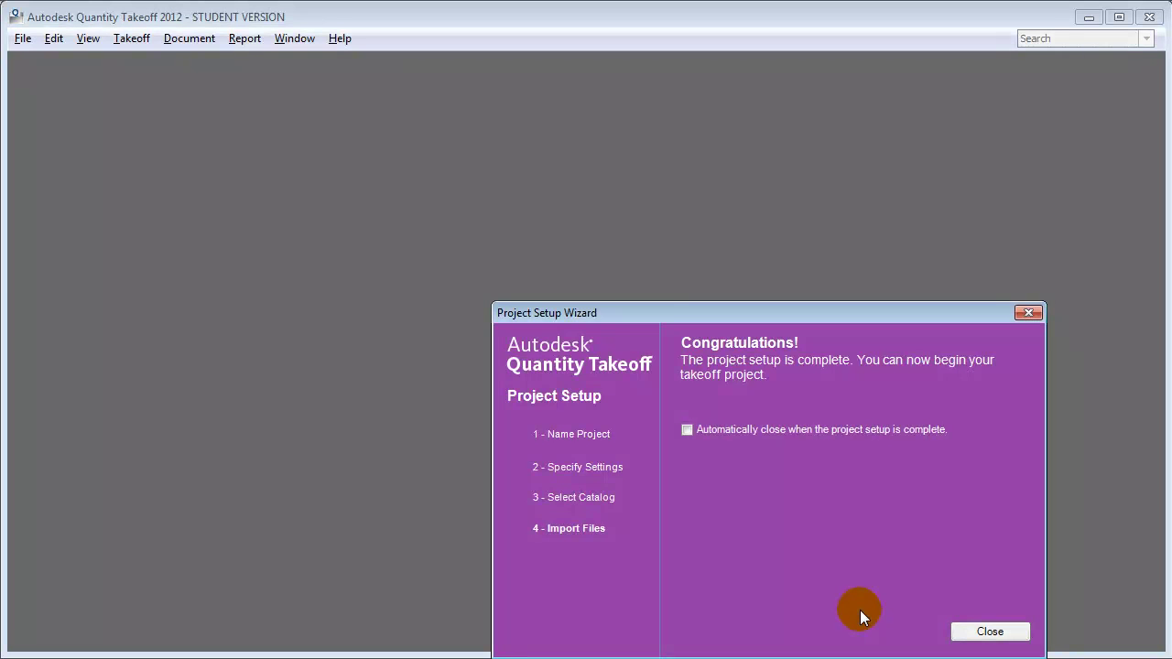
Step: Close the wizard and import all Uniformat groups A through G with the model
click(984, 632)
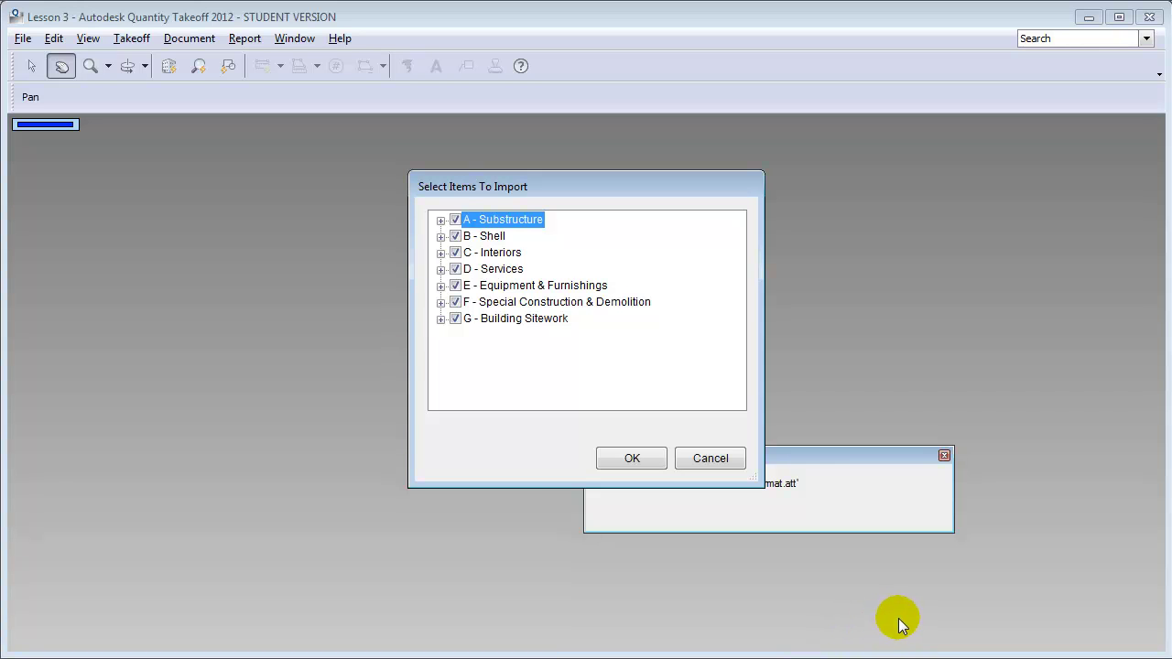
click(632, 459)
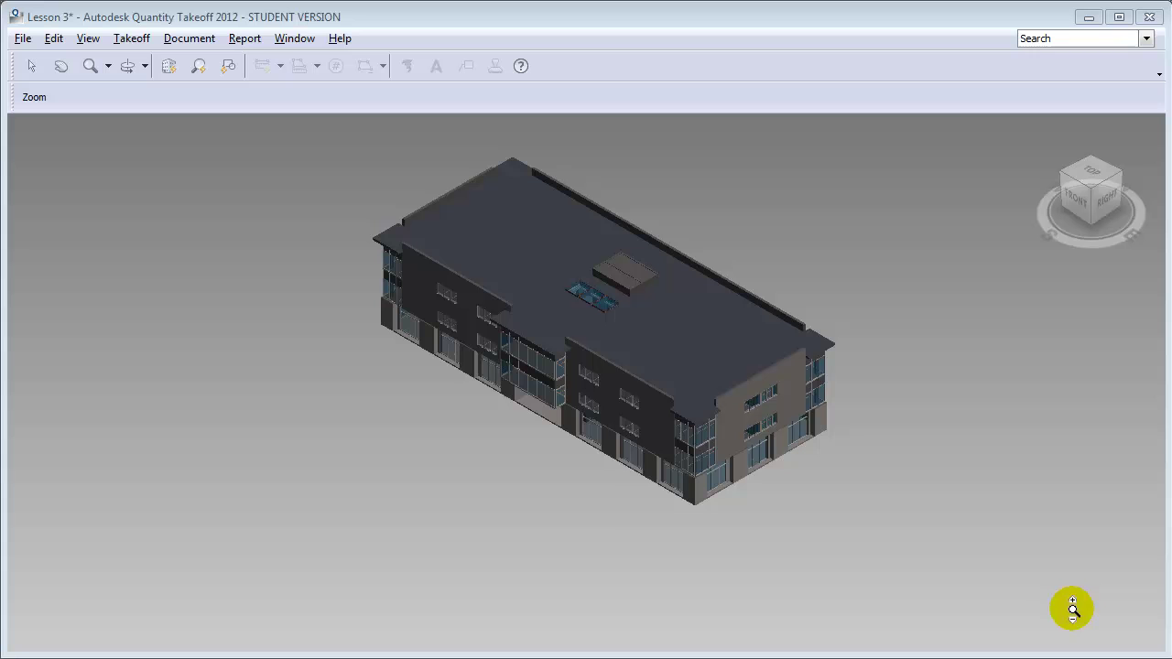
Step: Show the Documents panel and open the 3D Section, Structural and Architectural views
click(284, 48)
click(289, 61)
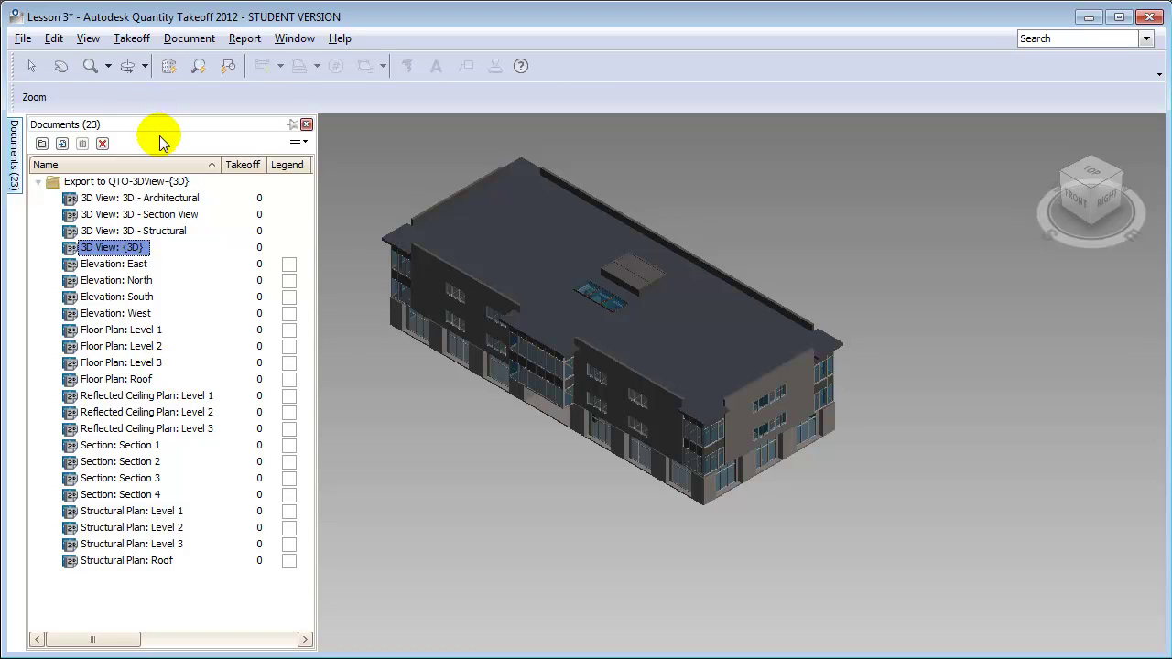
click(168, 216)
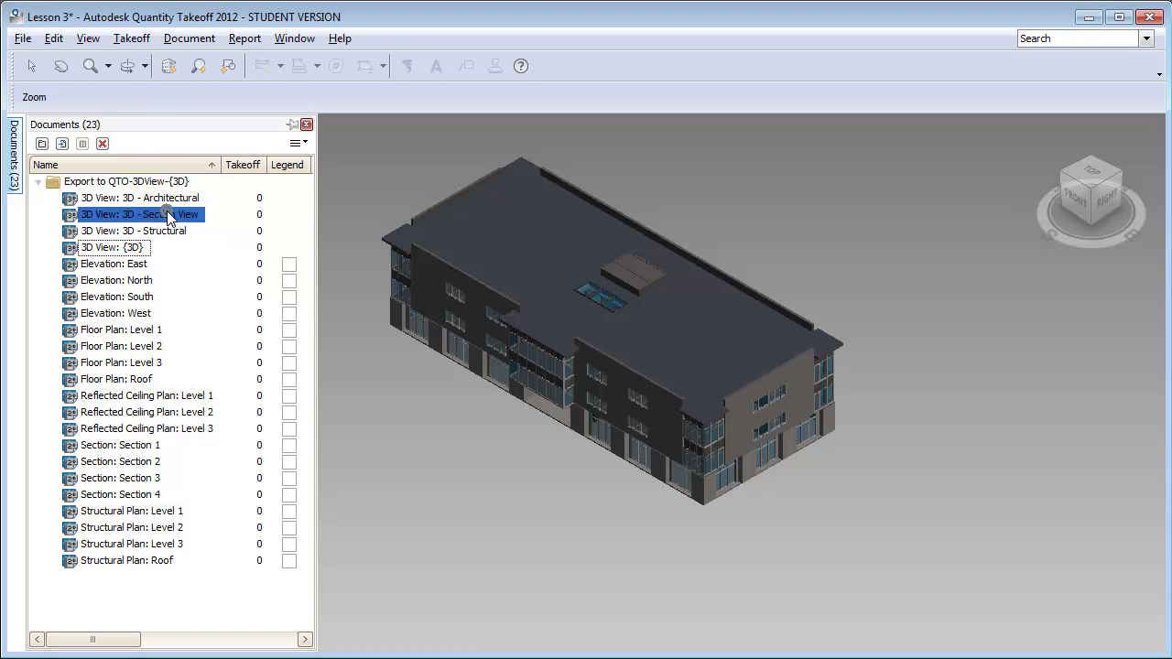
double_click(169, 216)
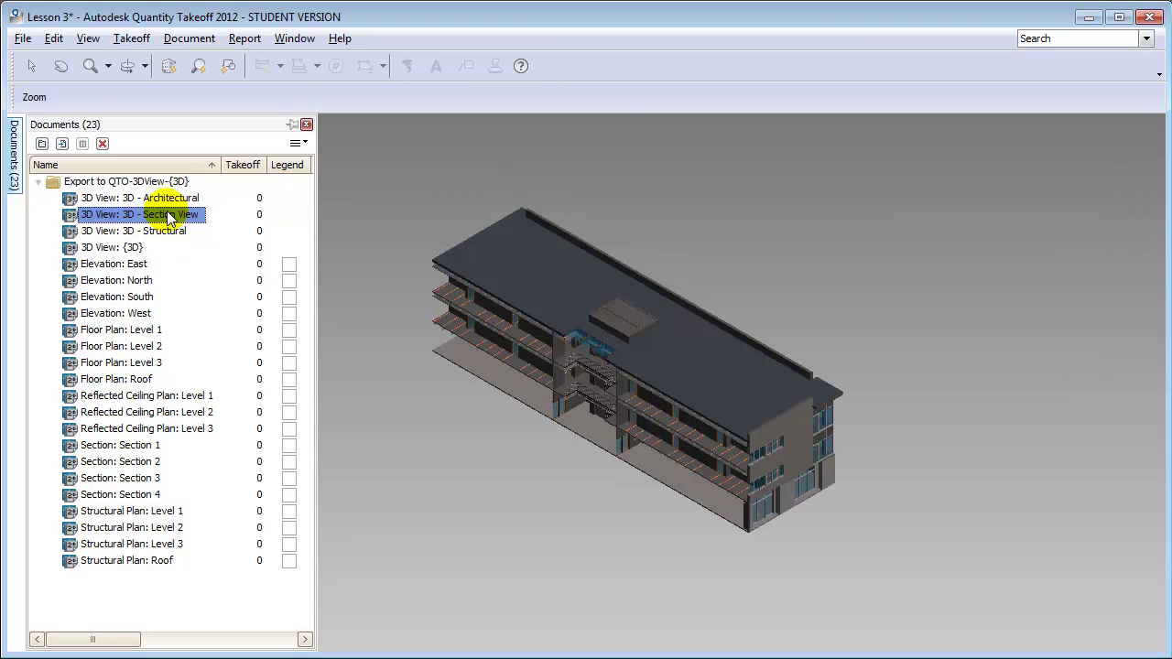
click(168, 232)
double_click(169, 232)
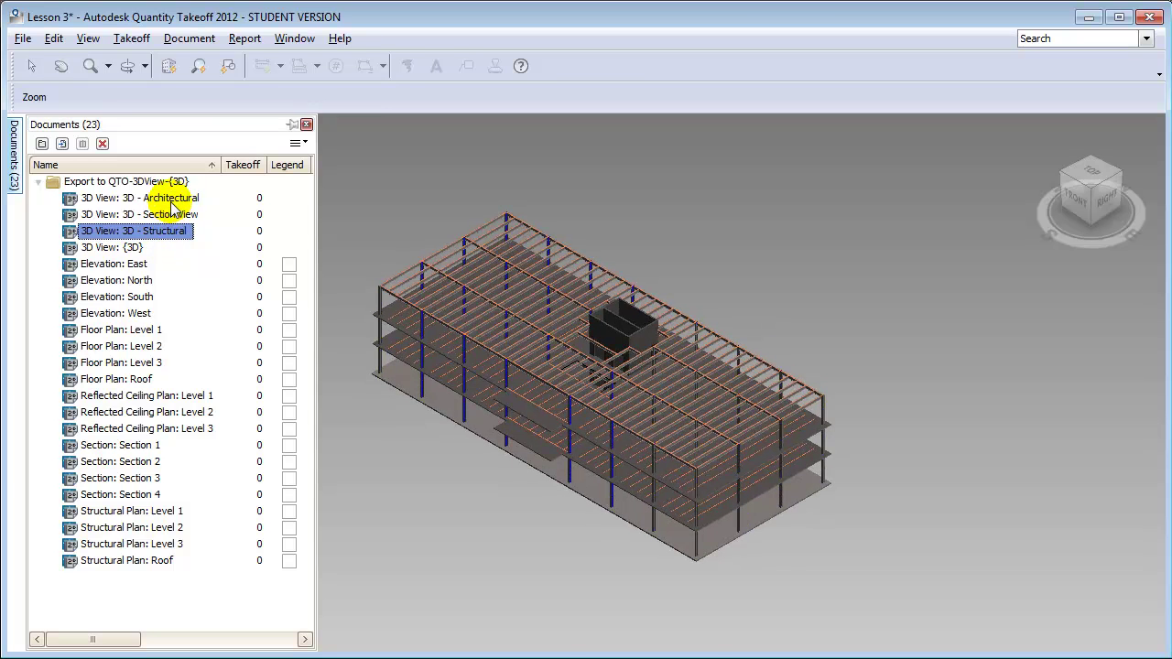
click(170, 200)
double_click(170, 200)
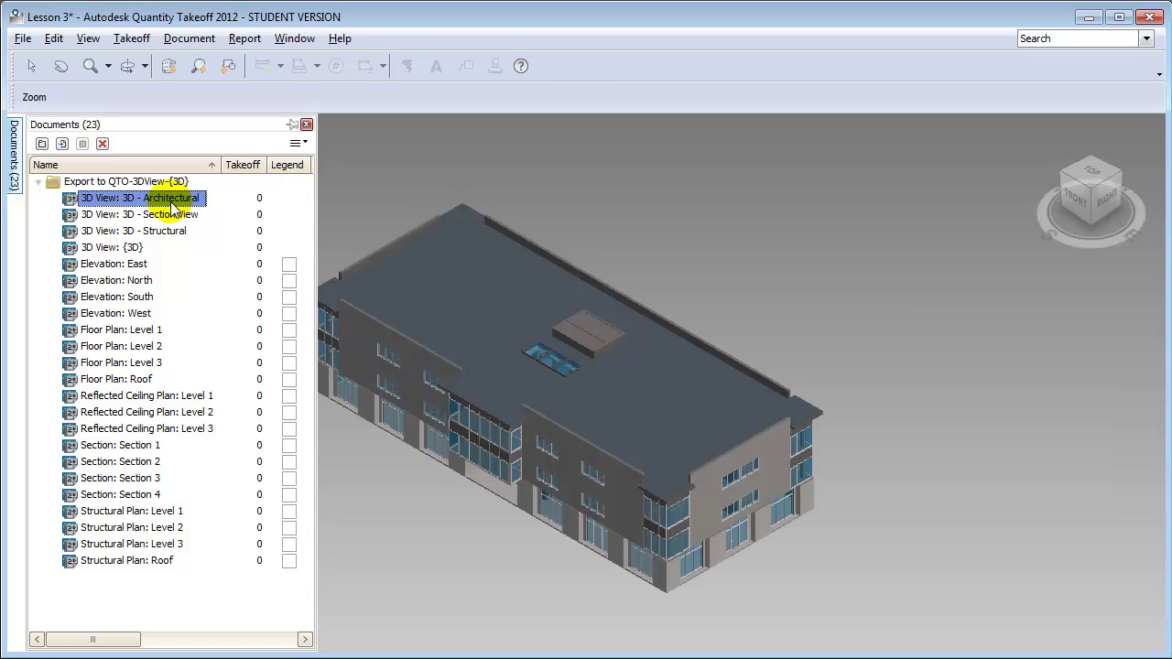
Step: Preview the Level 1 and Level 2 floor plans and Level 1 ceiling plan, then reopen {3D}
click(119, 330)
double_click(119, 330)
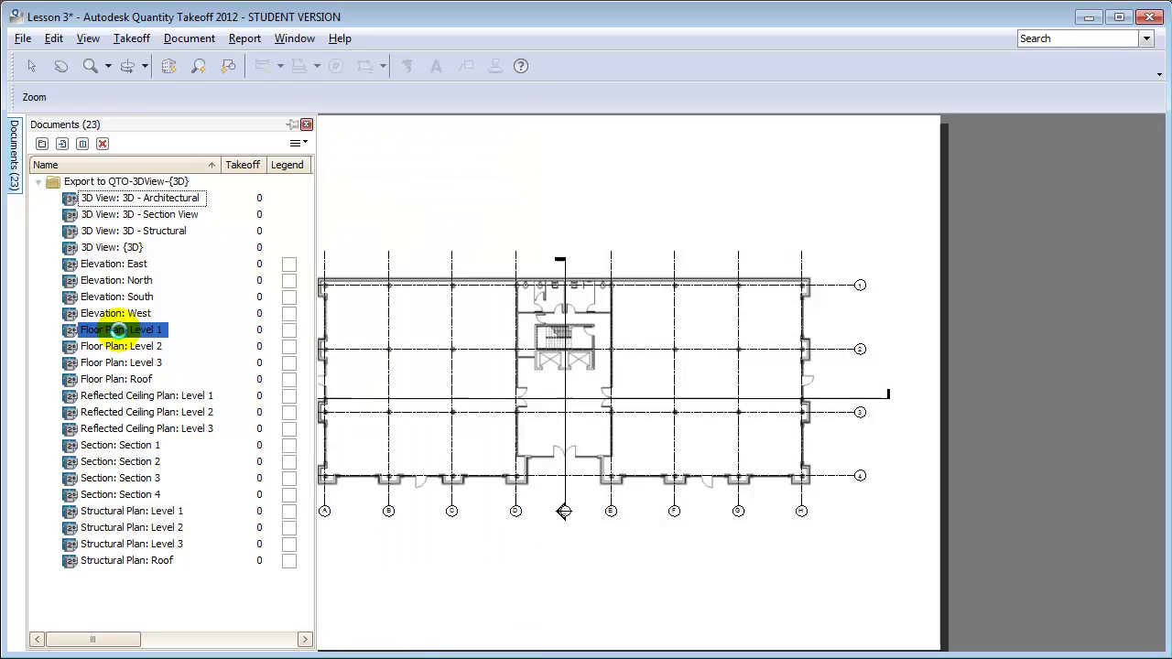
click(123, 348)
double_click(124, 348)
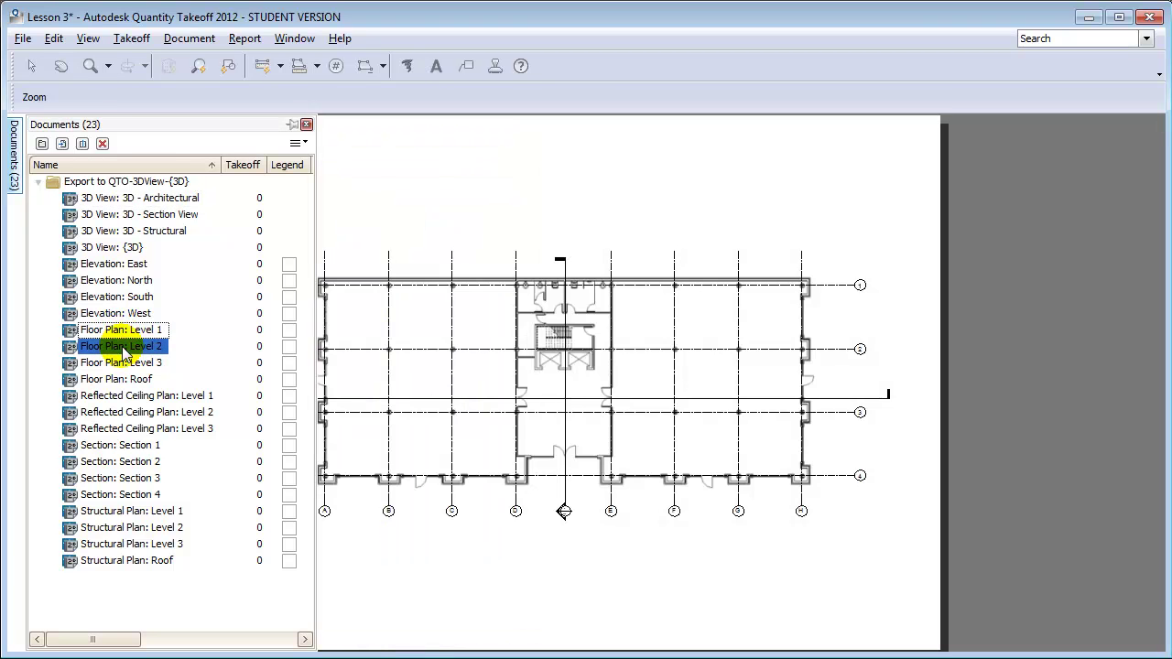
click(134, 399)
double_click(134, 403)
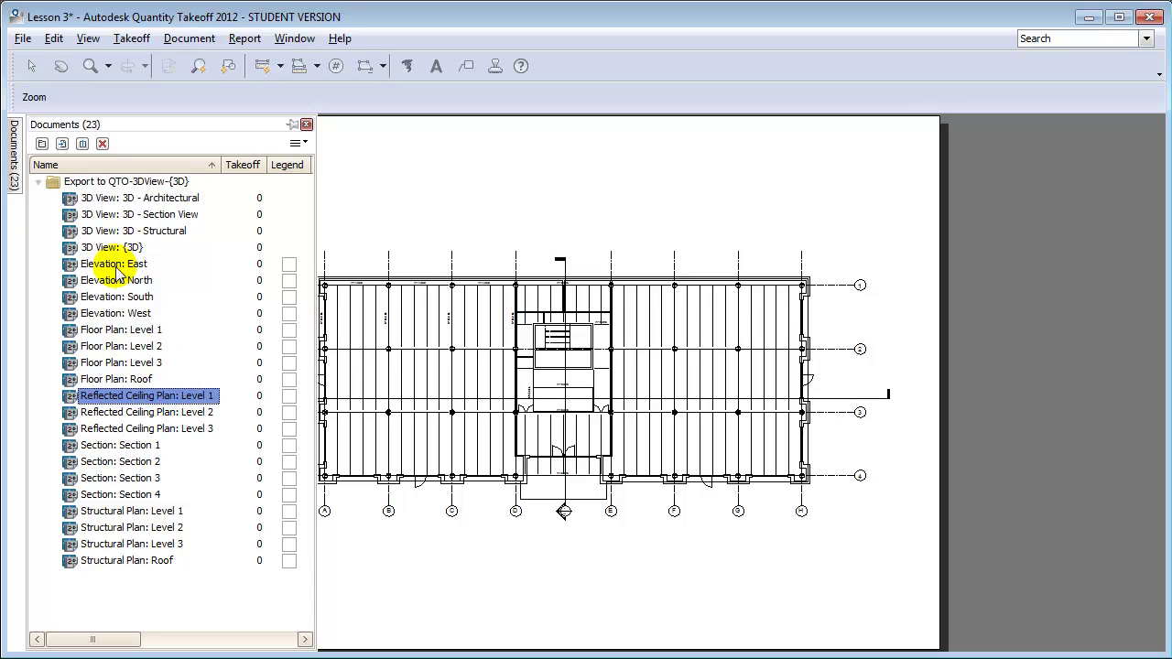
double_click(114, 249)
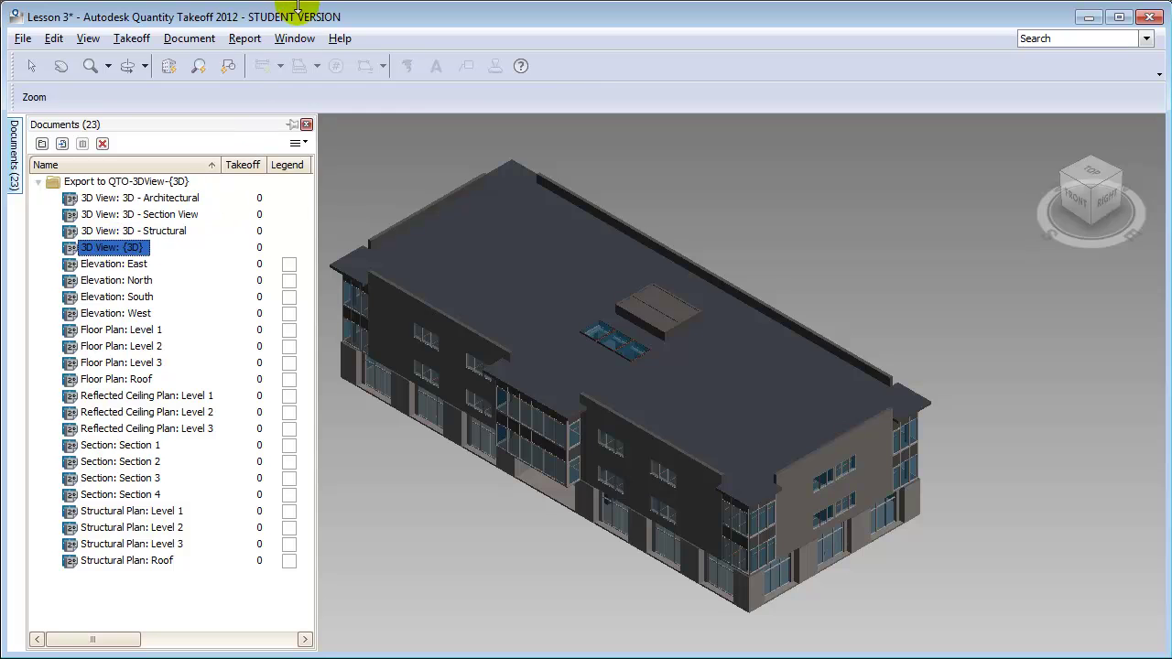
Step: Show the Model tree and highlight Roofs, Windows and Walls in the 3D building
click(295, 38)
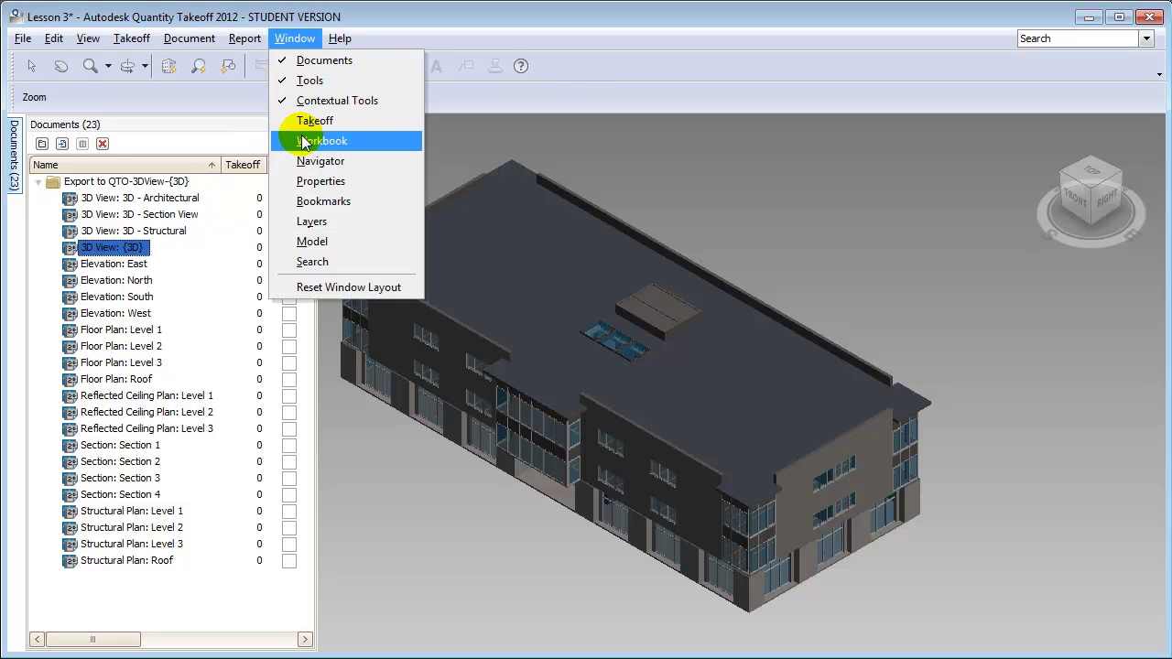
click(311, 241)
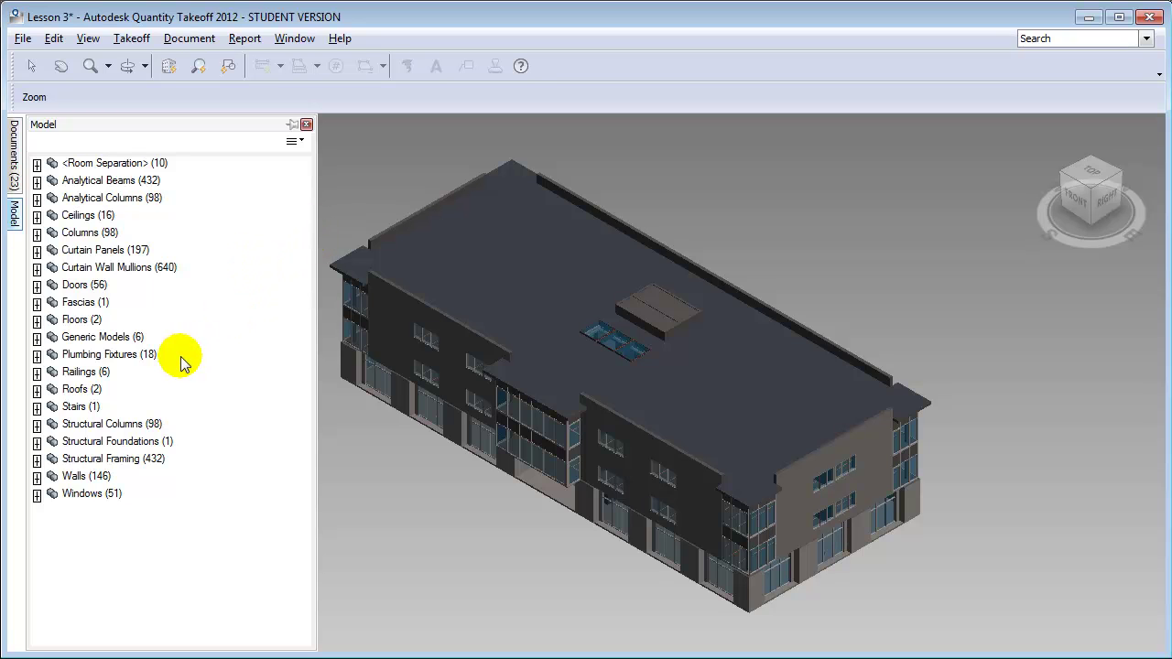
click(76, 391)
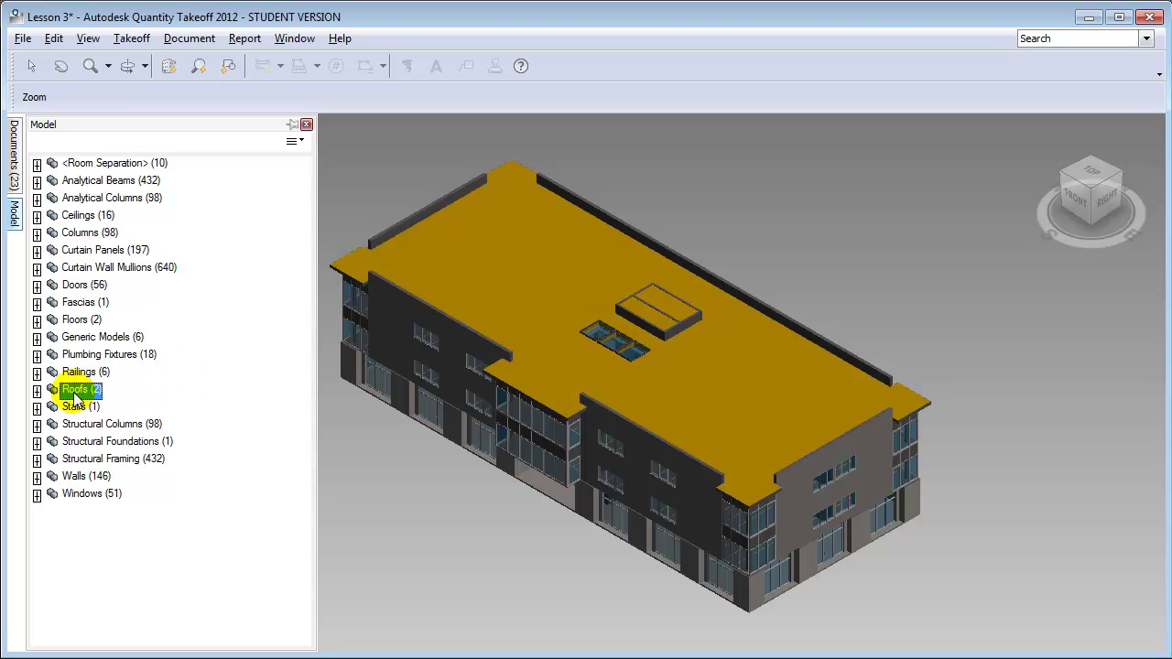
click(70, 493)
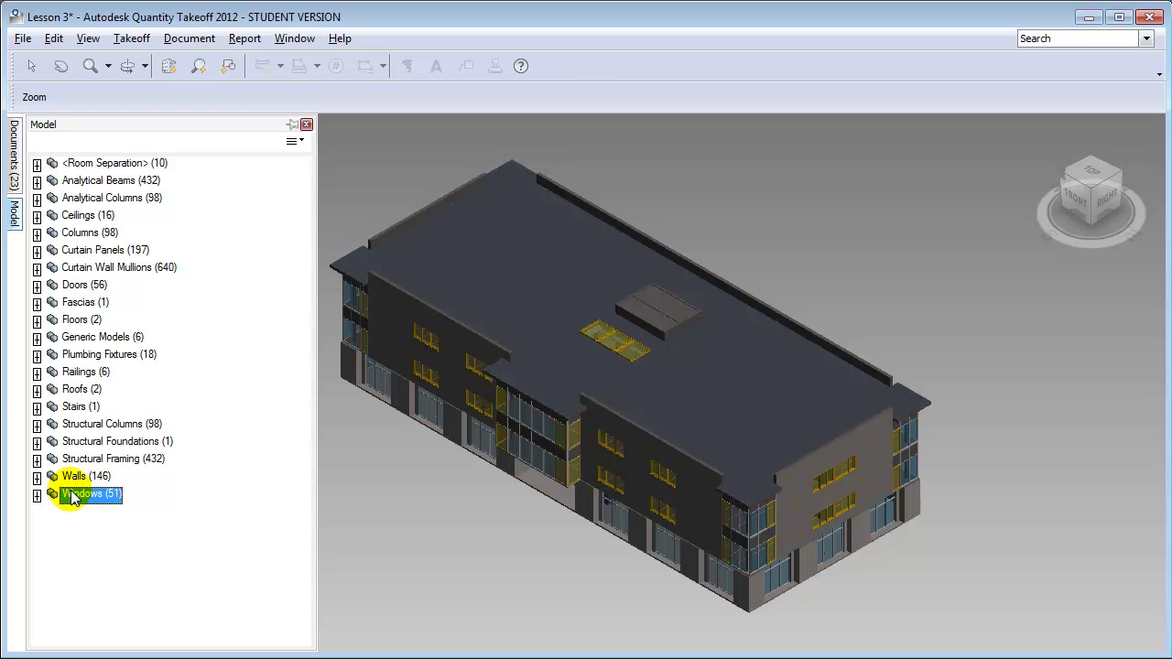
click(79, 478)
click(79, 478)
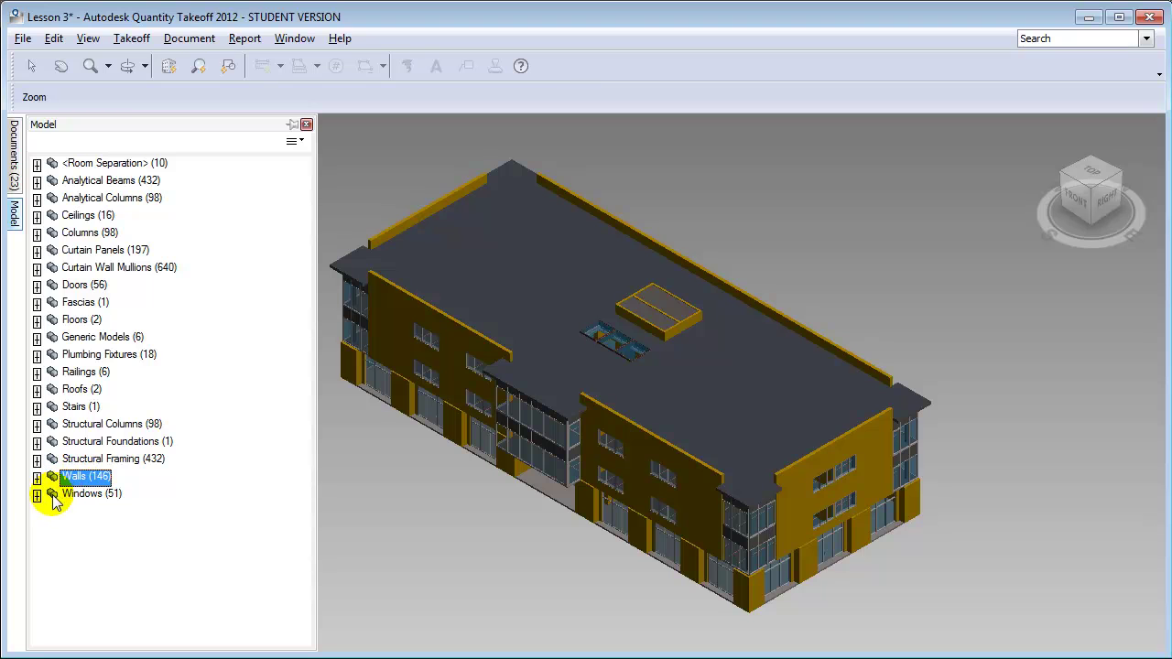
Step: Highlight the Skylight, Casement-Triple and Curtain Wall Awning window types, then Roofs again
click(37, 495)
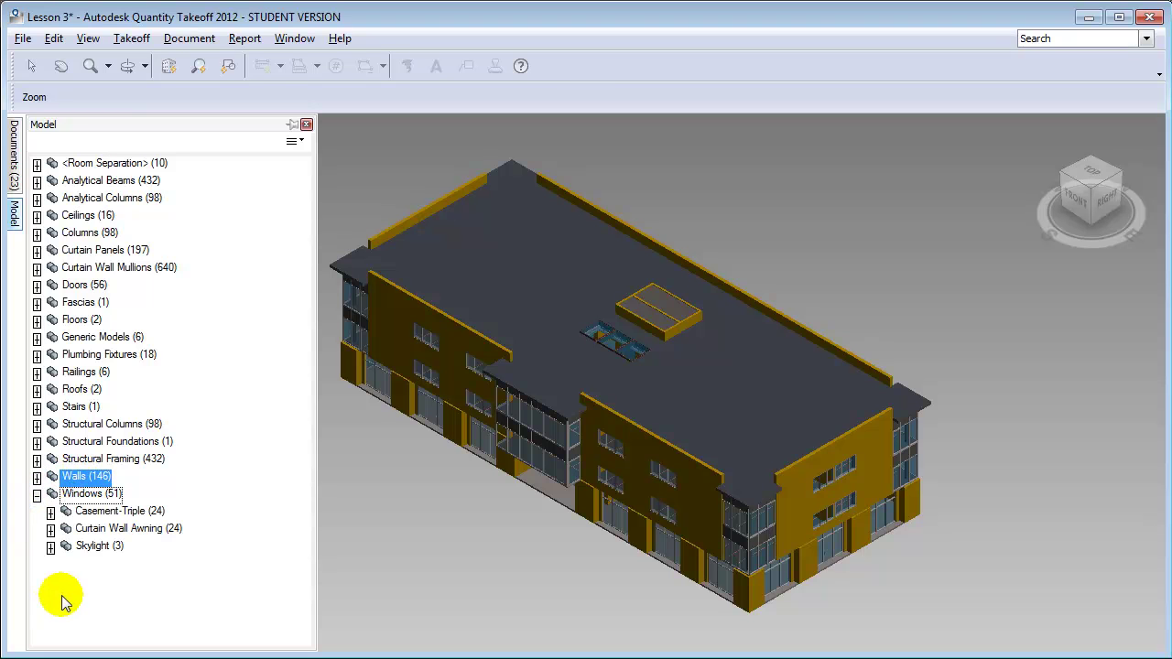
click(92, 546)
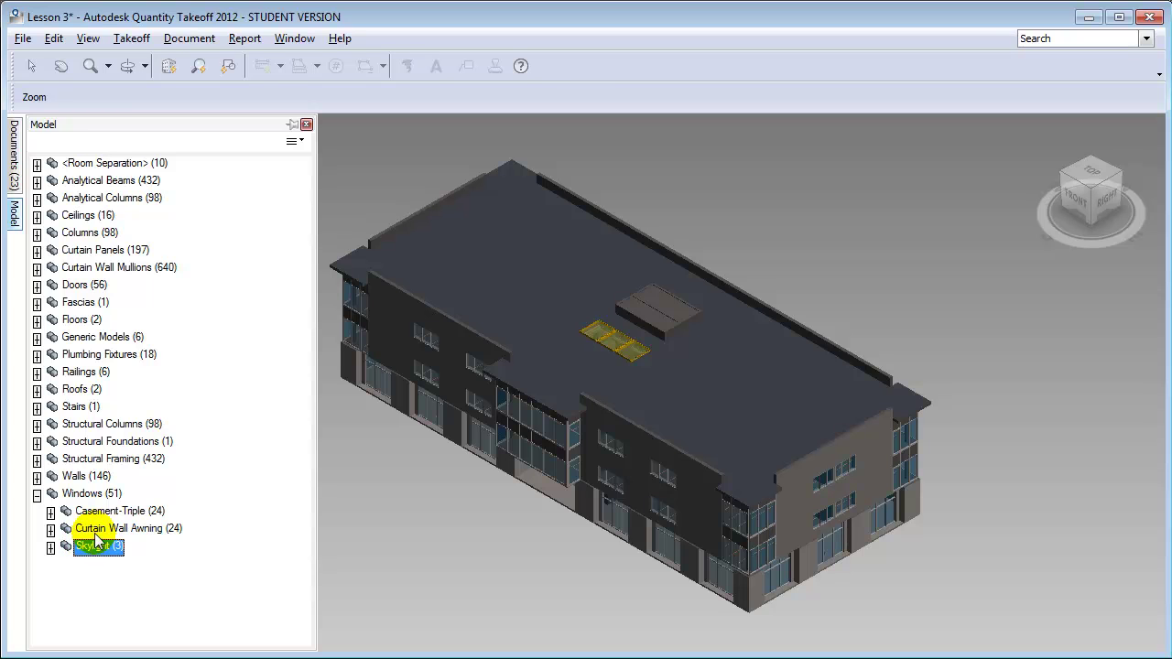
click(96, 515)
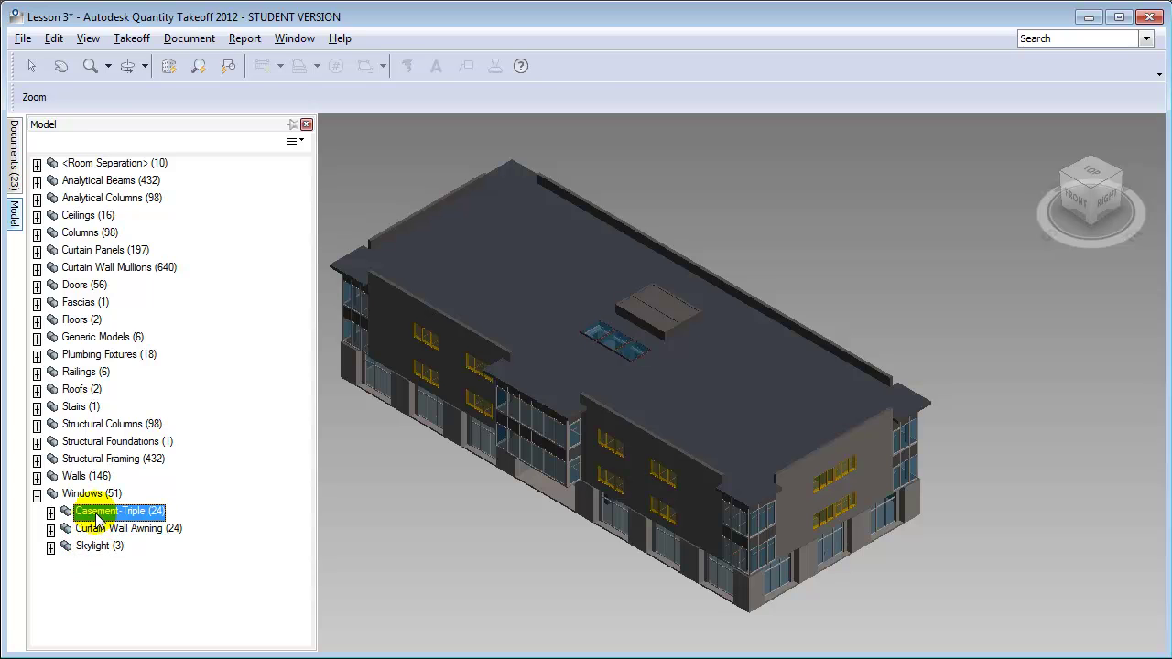
click(103, 531)
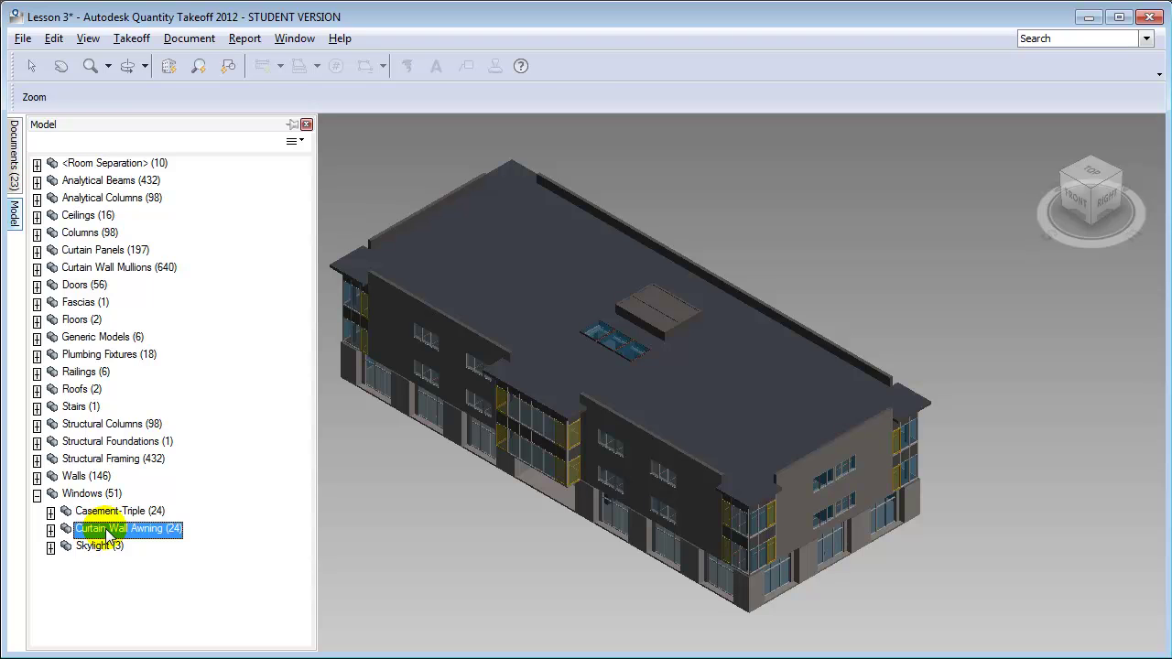
click(79, 392)
Step: Take off the two Roofs objects and dismiss the Model Takeoff results summary
right_click(79, 391)
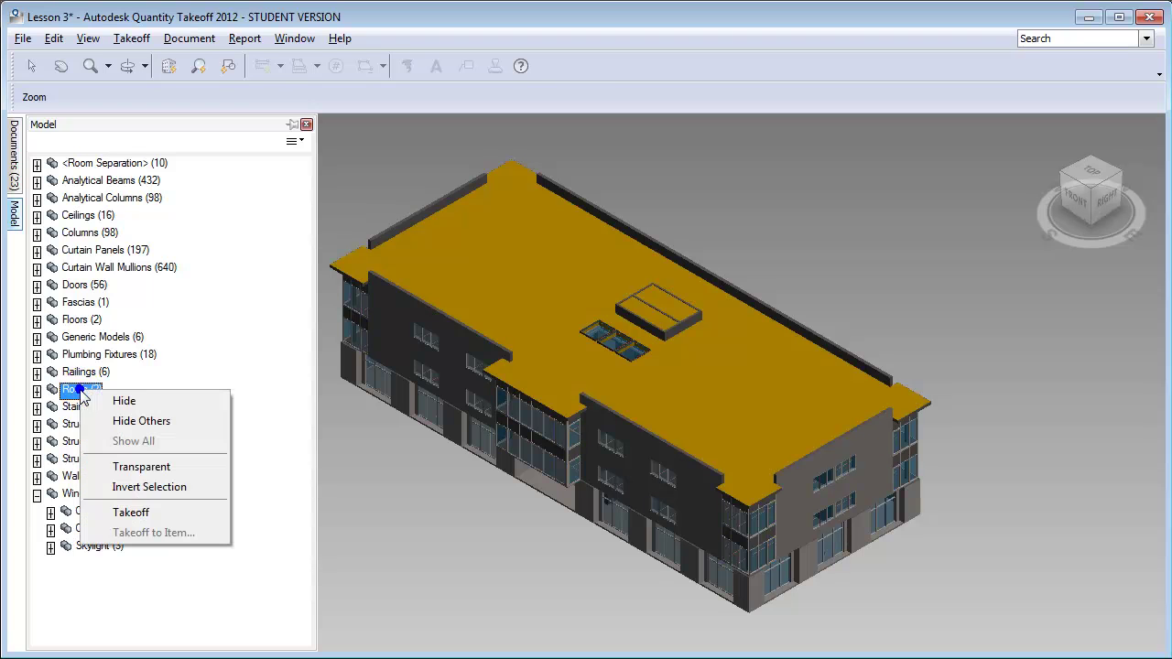
click(168, 518)
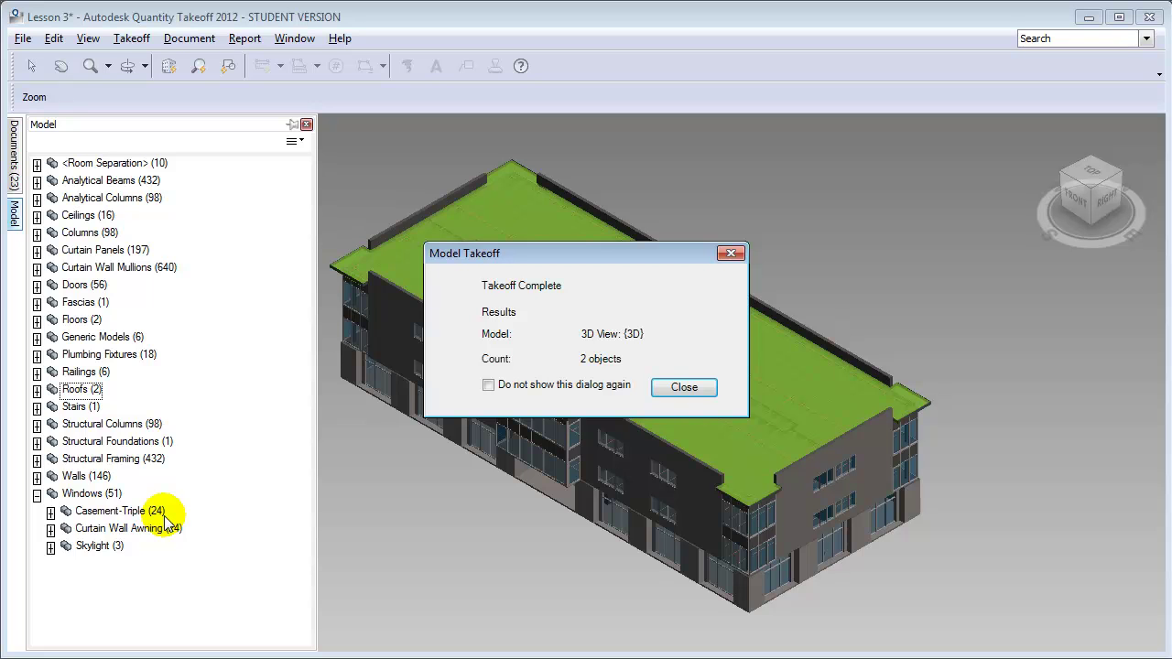
click(684, 386)
click(294, 38)
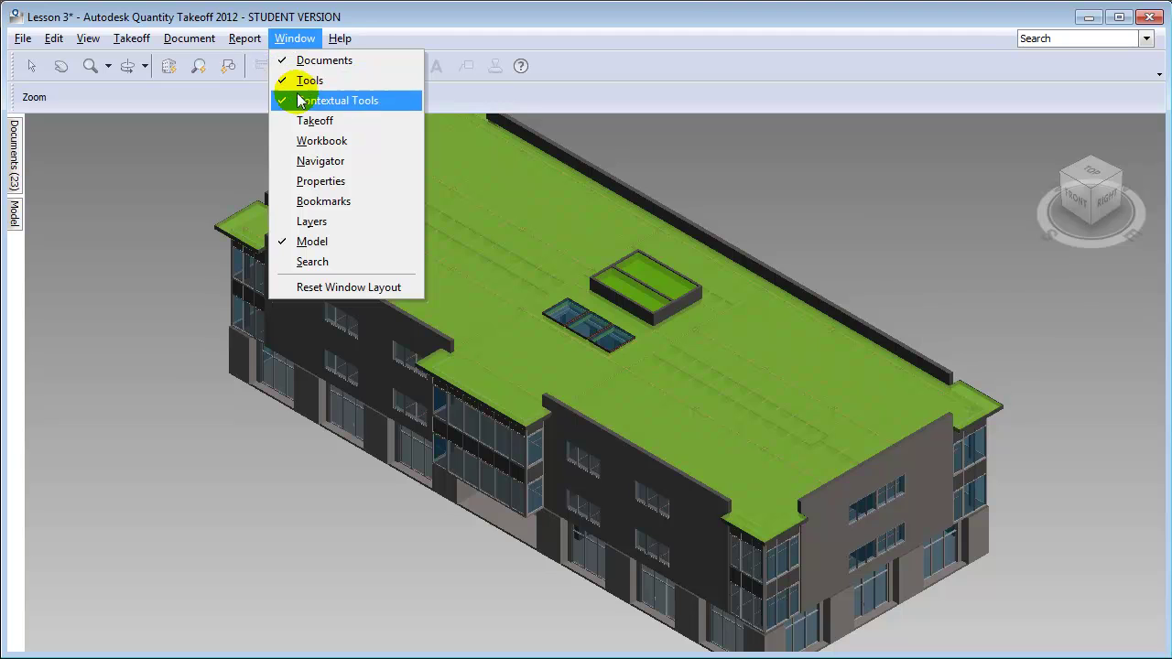
Step: Expand A and 10 in the Takeoff list, widen Description, and review the New Group's roof items
click(325, 122)
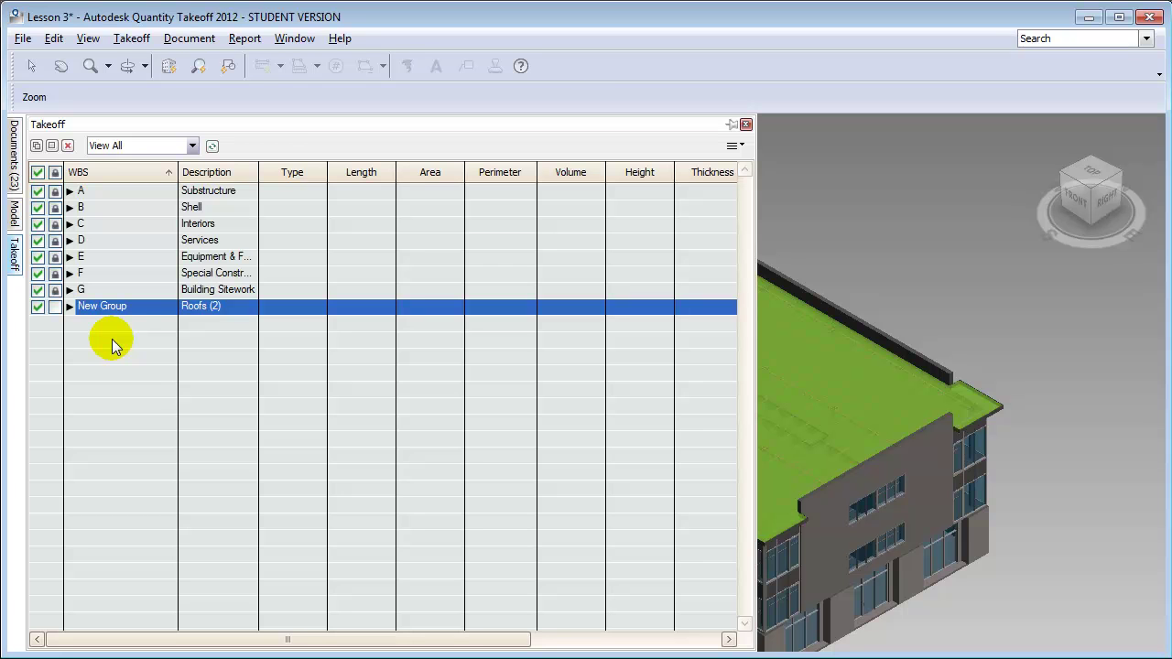
click(70, 192)
click(81, 207)
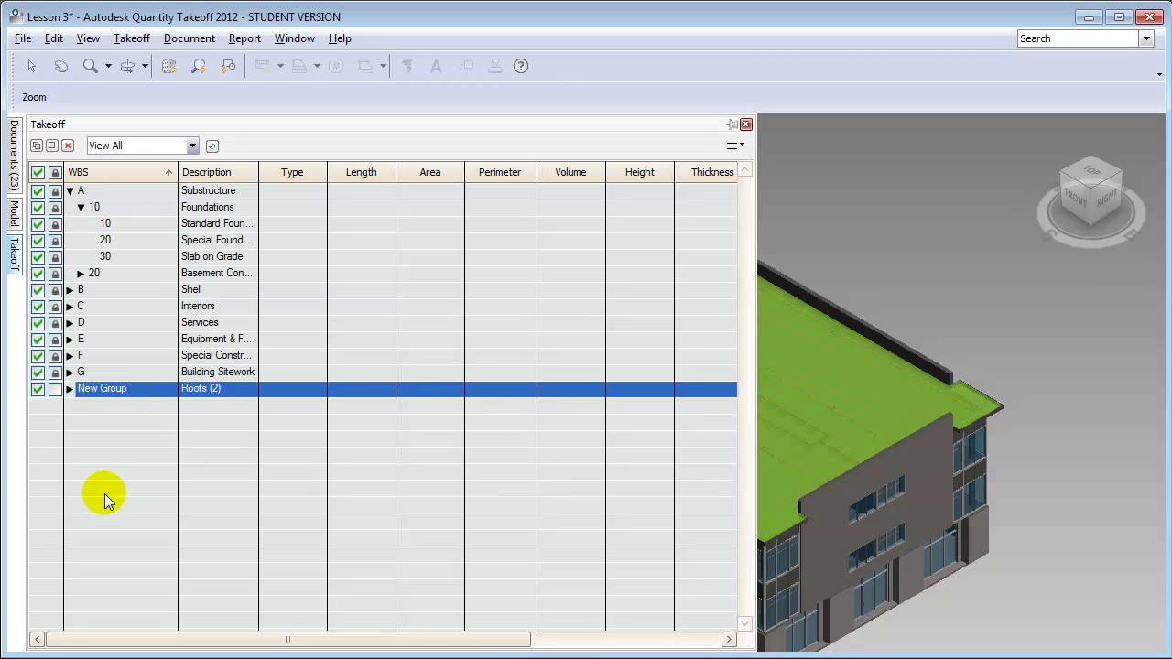
key(Escape)
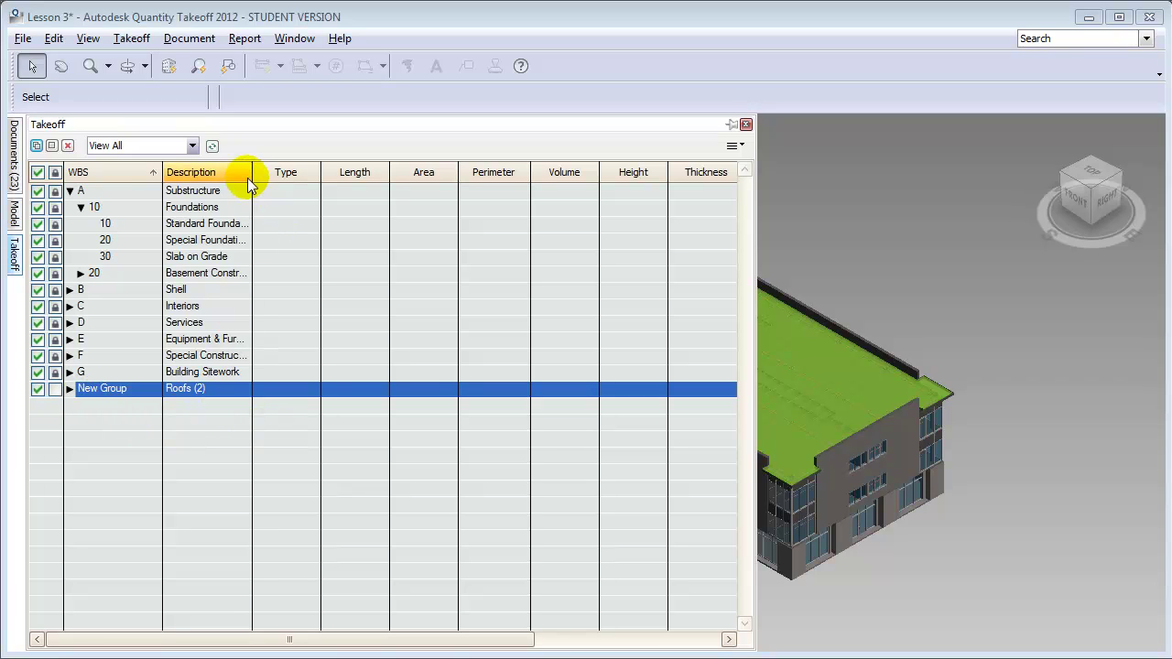
drag(253, 172, 285, 172)
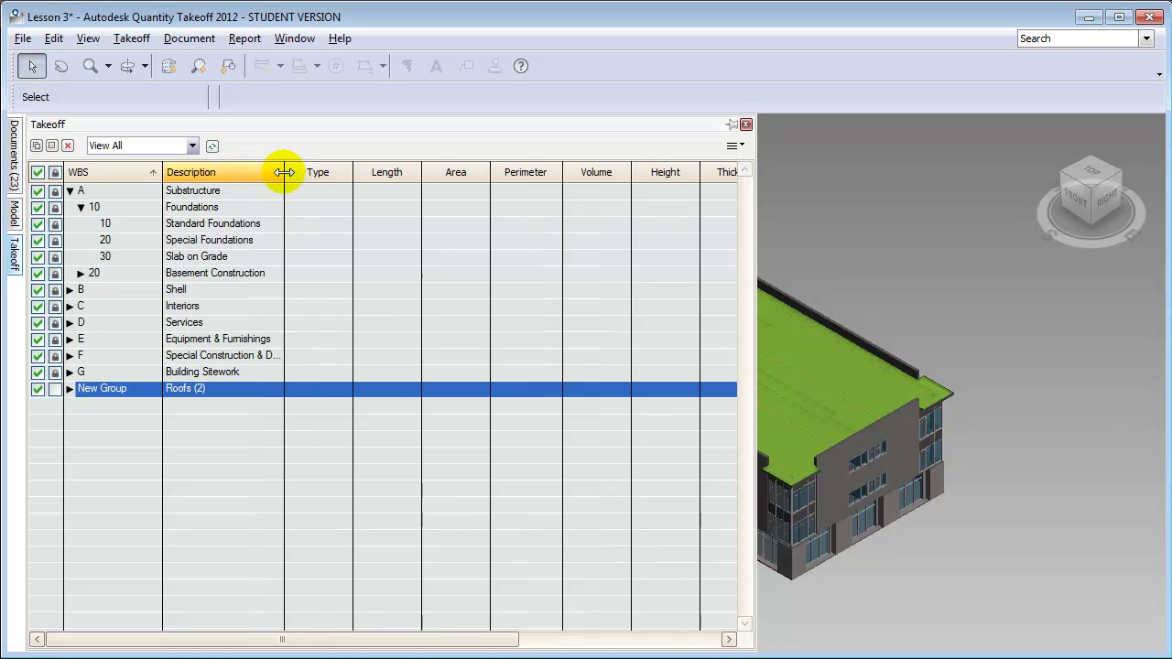
click(70, 388)
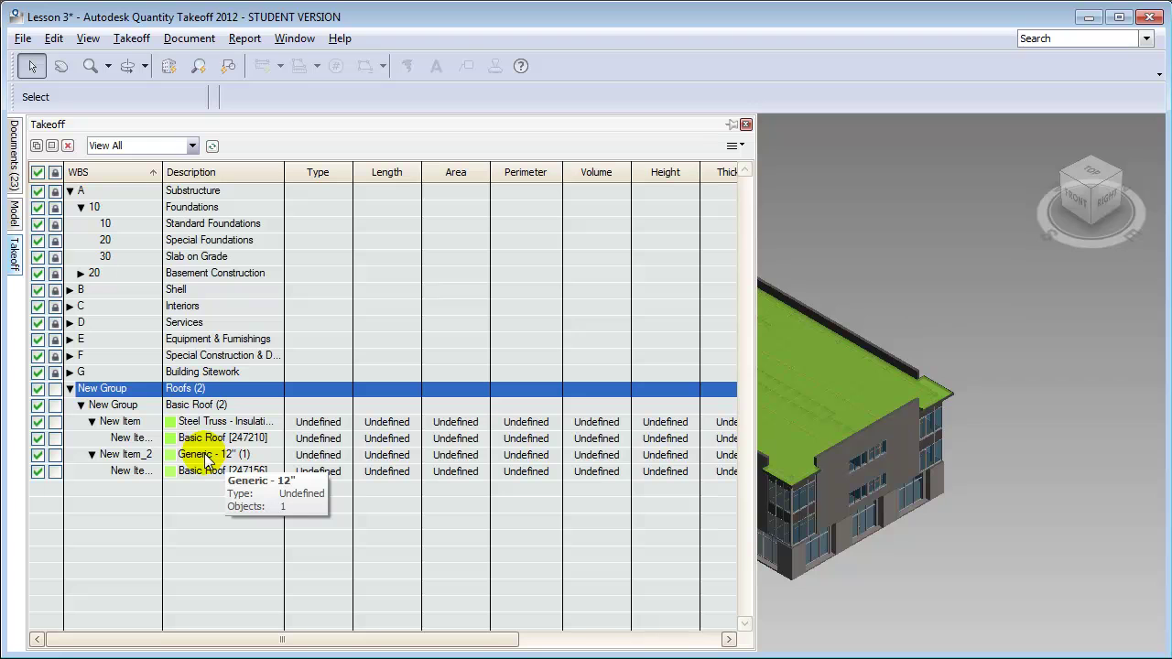
click(13, 216)
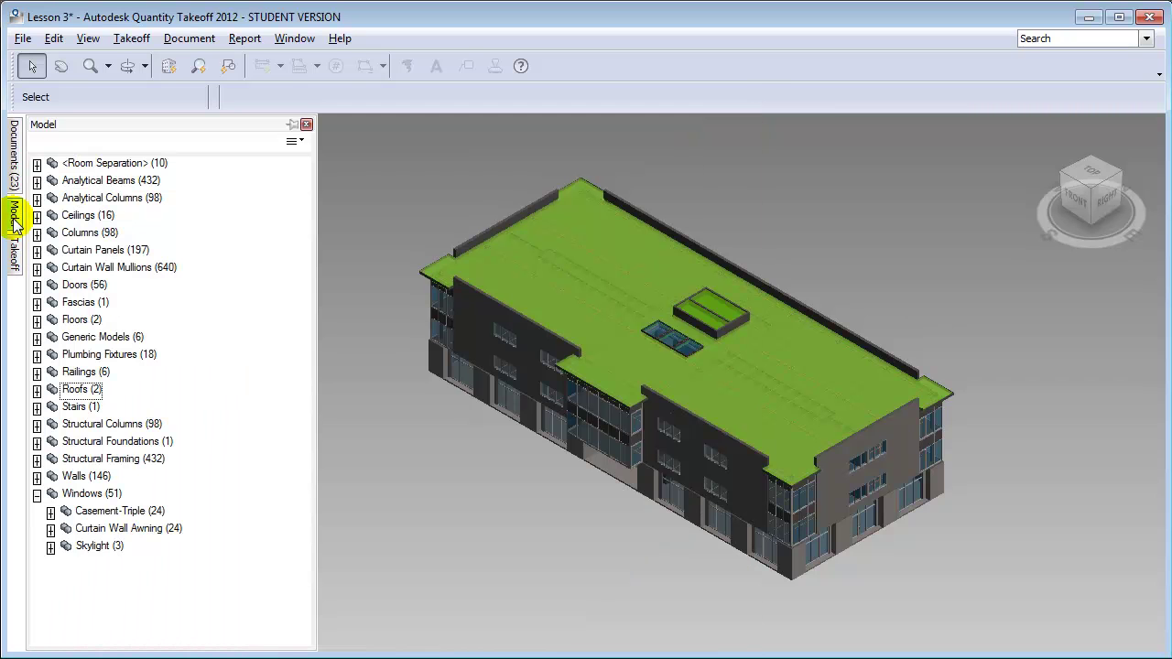
Step: Hide the Roofs category to expose the framing, then select the Floors category
click(77, 389)
right_click(78, 392)
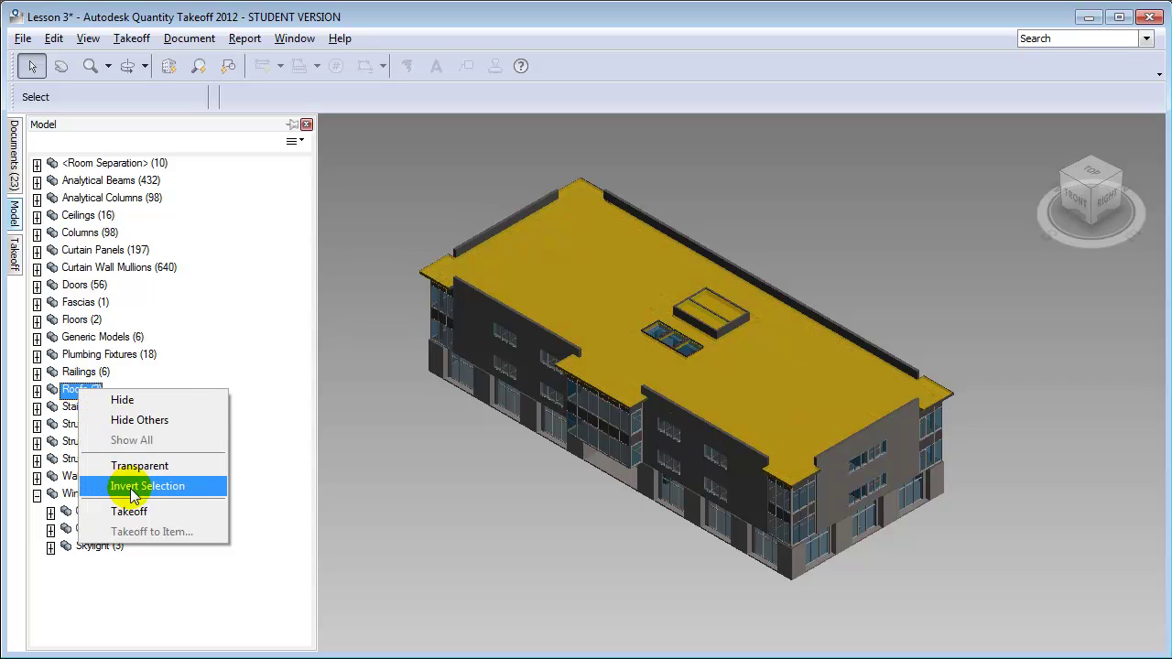
click(137, 401)
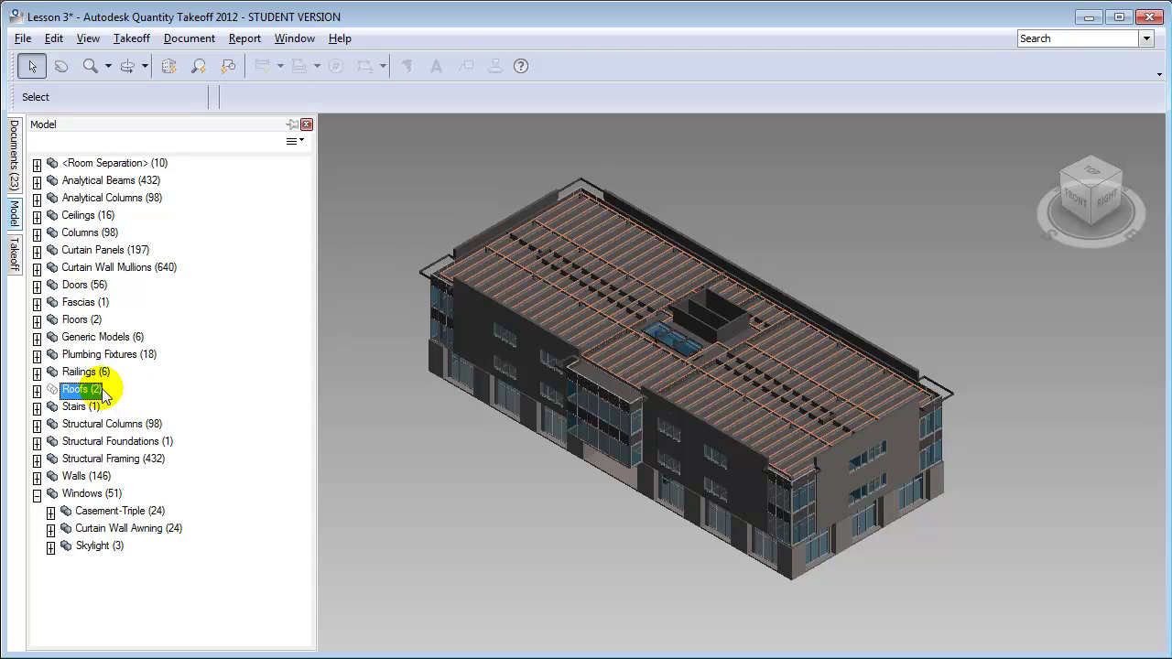
click(79, 320)
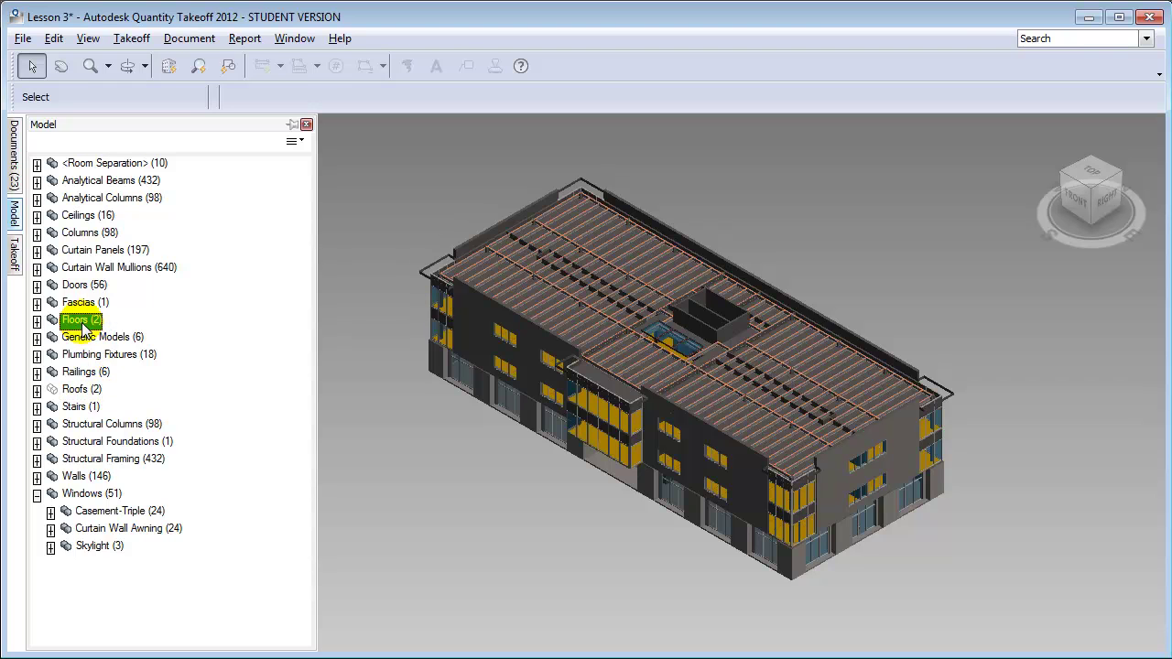
right_click(83, 322)
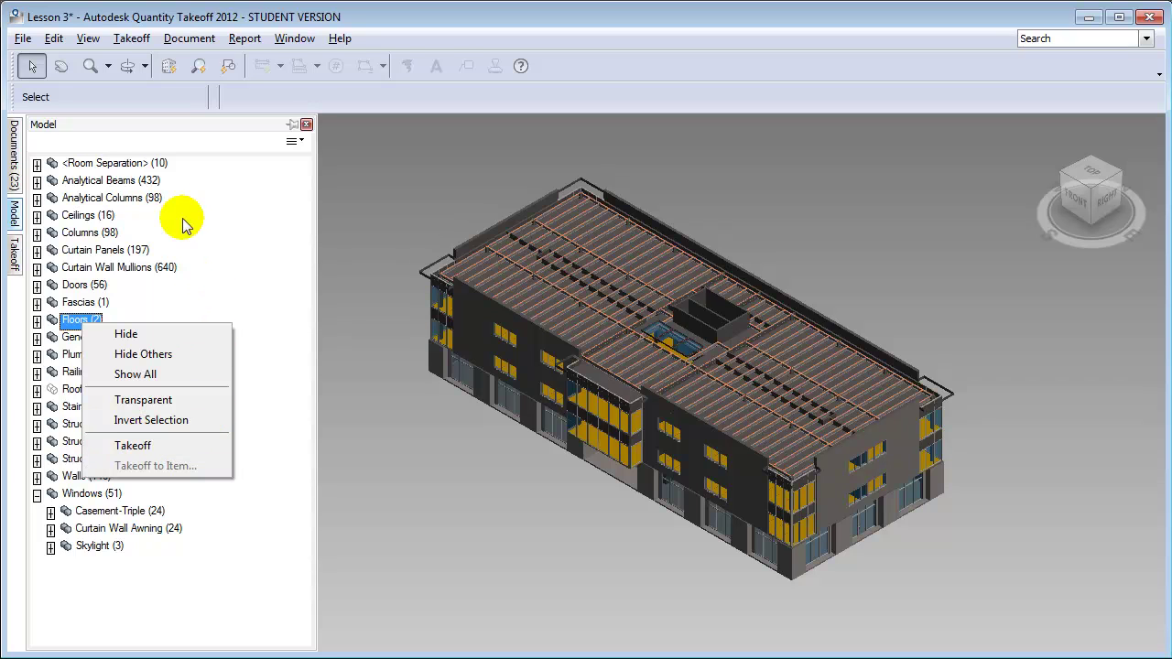
Step: Run a Model takeoff of the whole 3D view, collecting 2311 objects
click(150, 43)
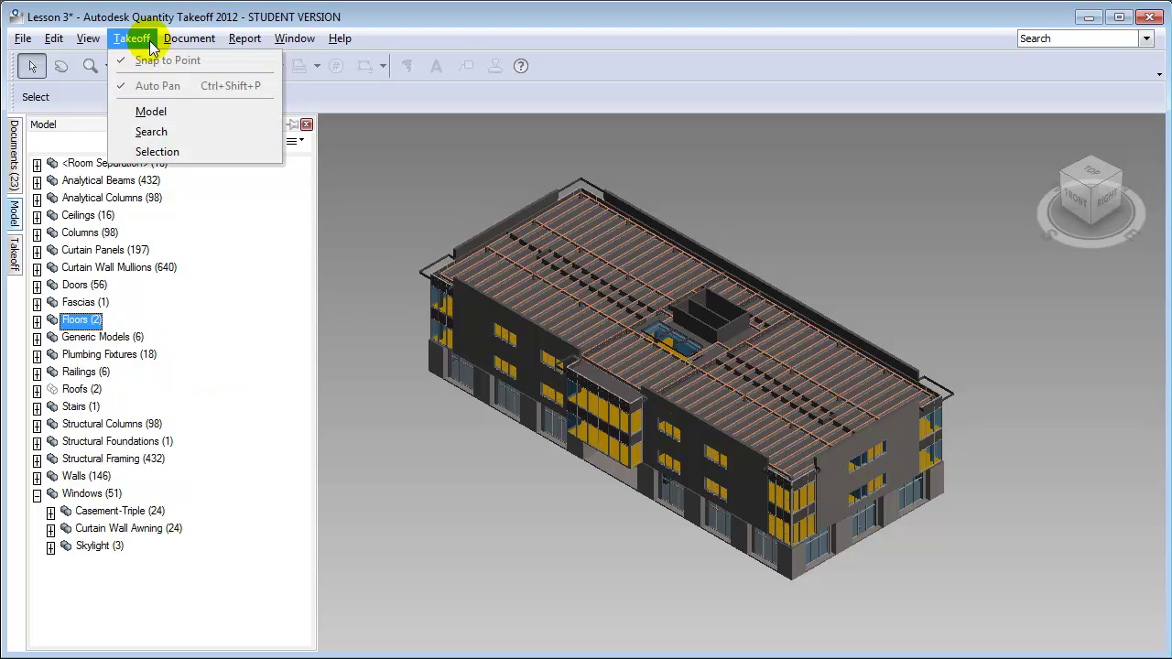
click(179, 111)
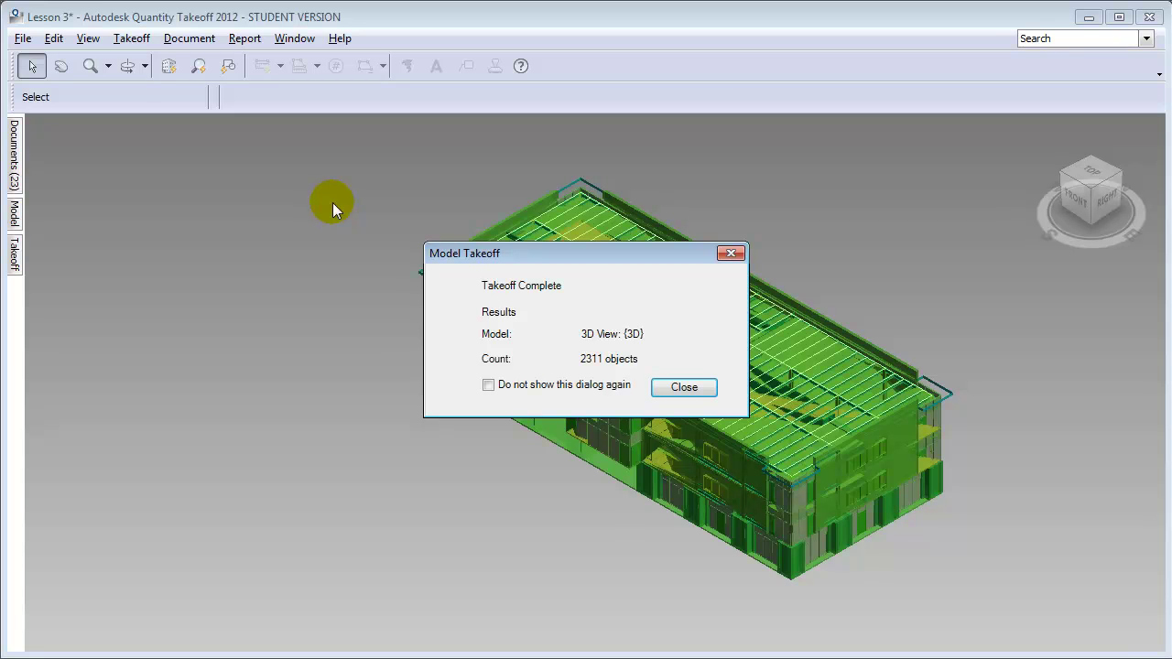
click(680, 389)
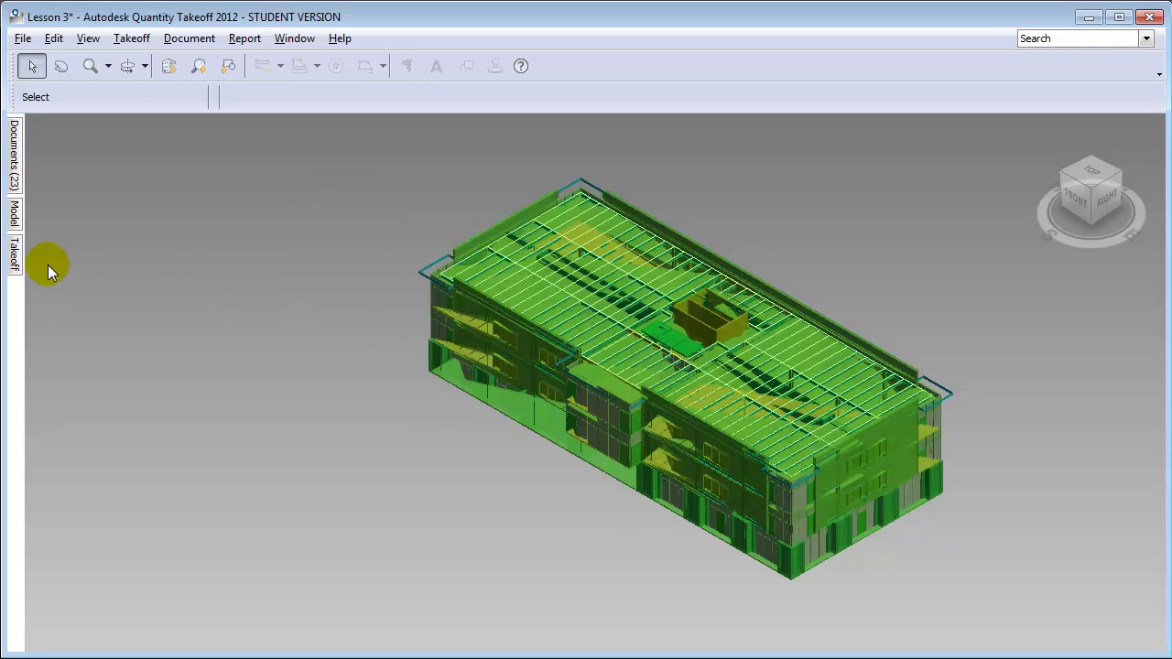
Step: Show the takeoff list and expand the Floors (2), Floor and Curtain Panels (197) groups
click(15, 258)
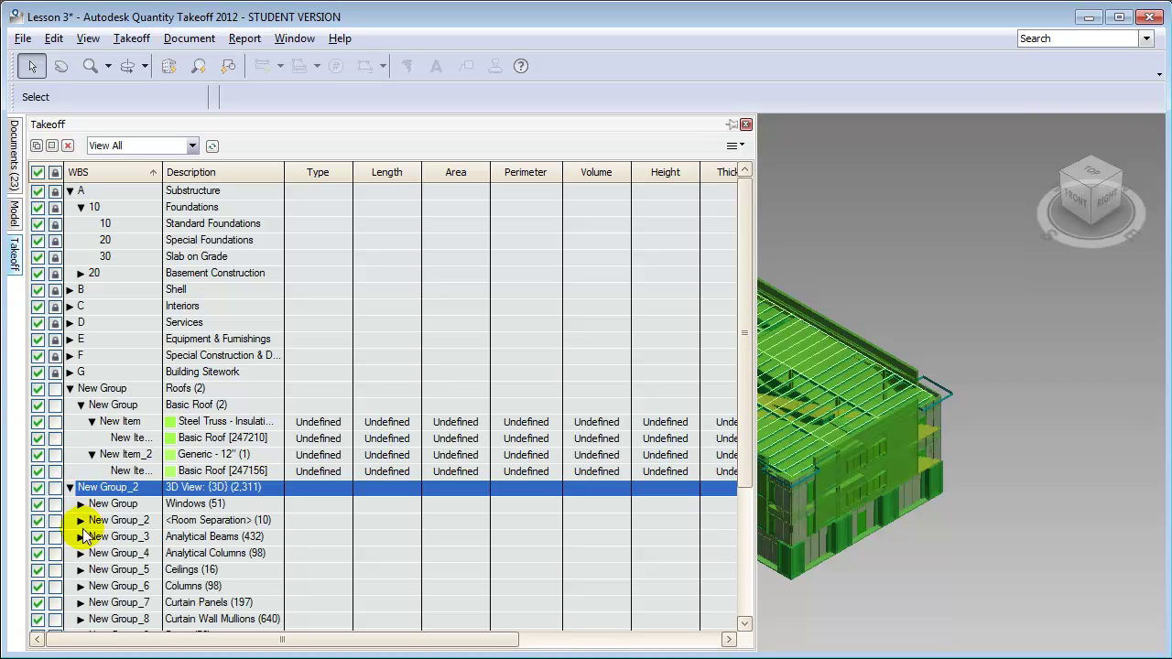
scroll(186, 552, down, 4)
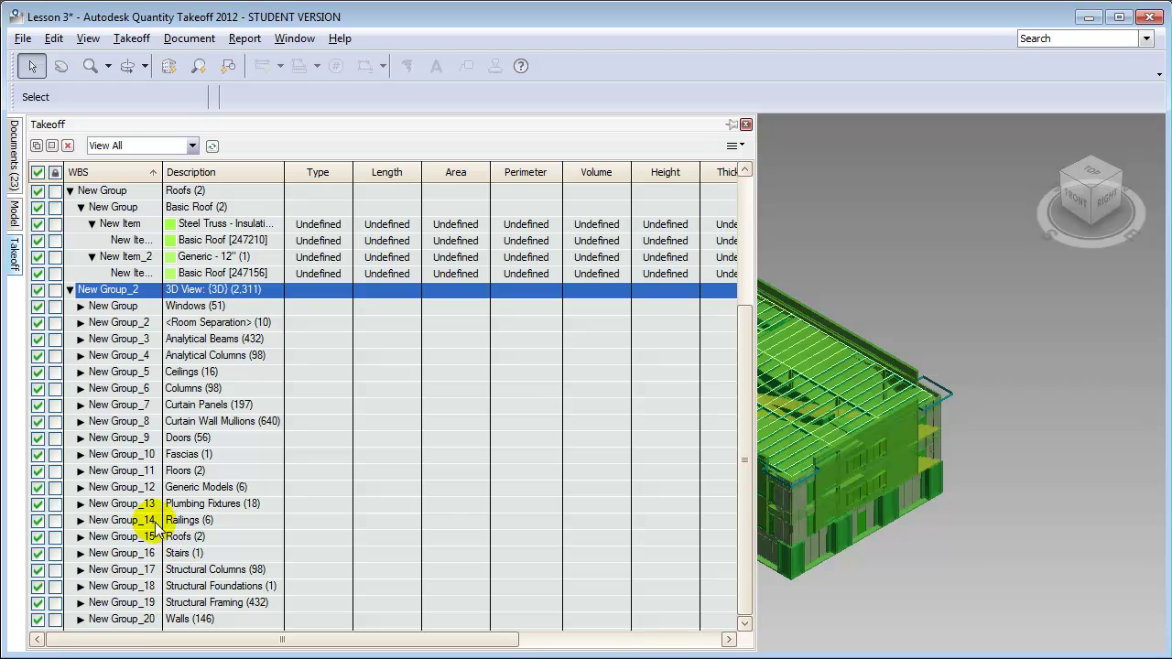
click(81, 470)
click(92, 487)
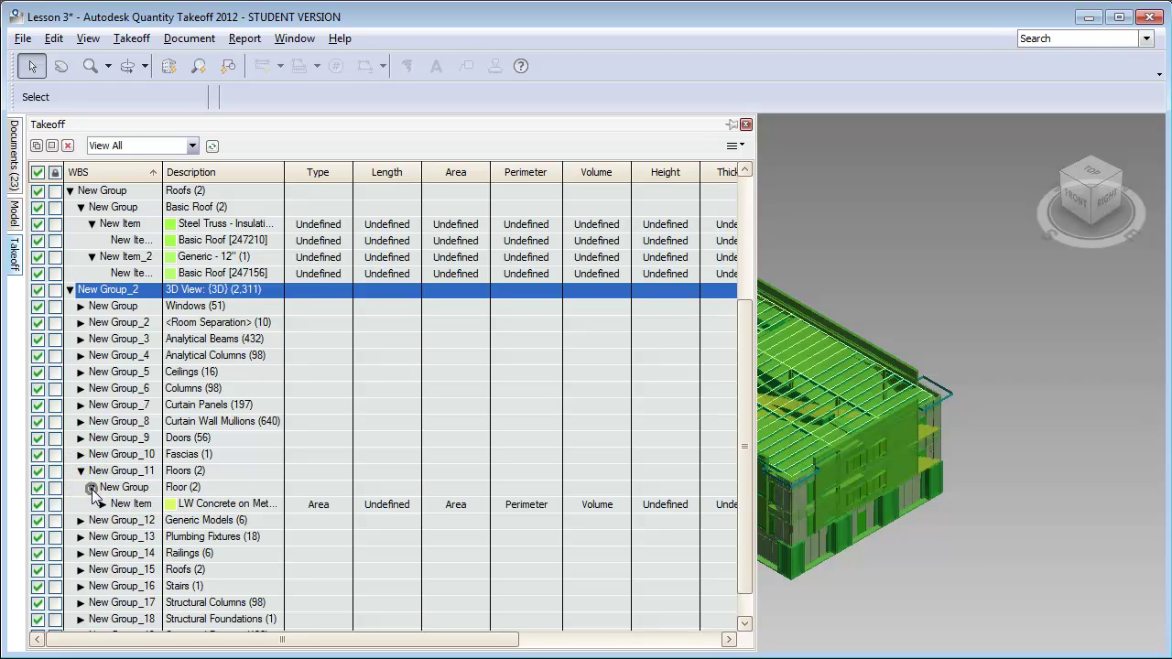
click(80, 404)
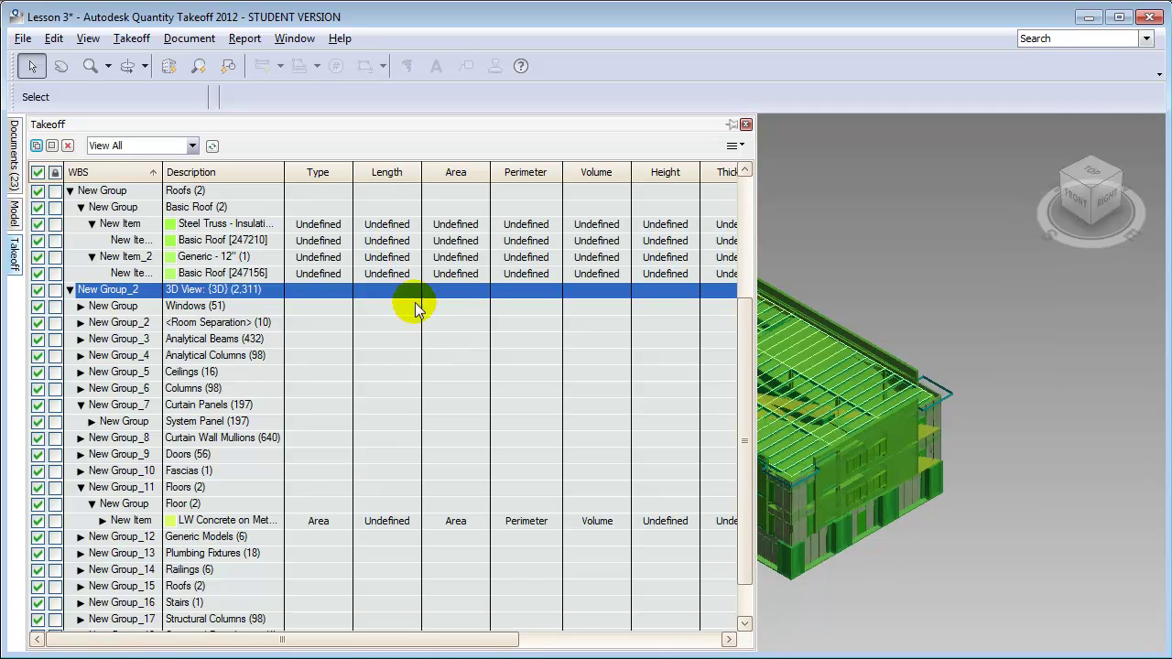
Step: Show the Workbook and expand New Group_2, Floors and Floor to see 19,247.801 ft² LW Concrete
click(299, 40)
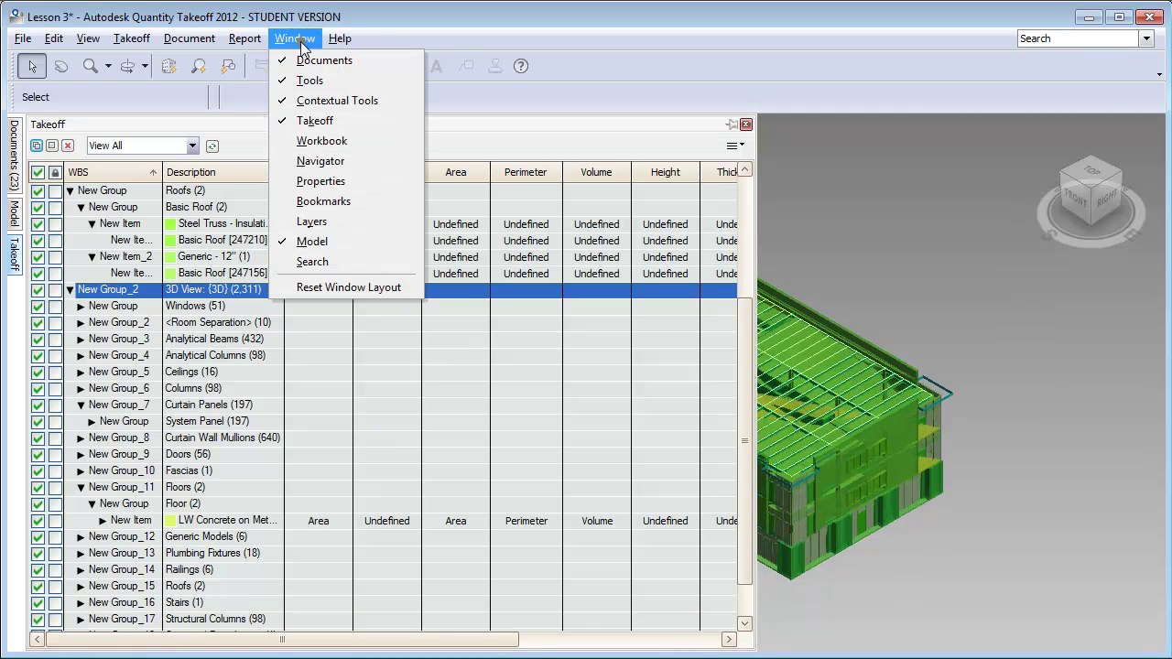
click(327, 140)
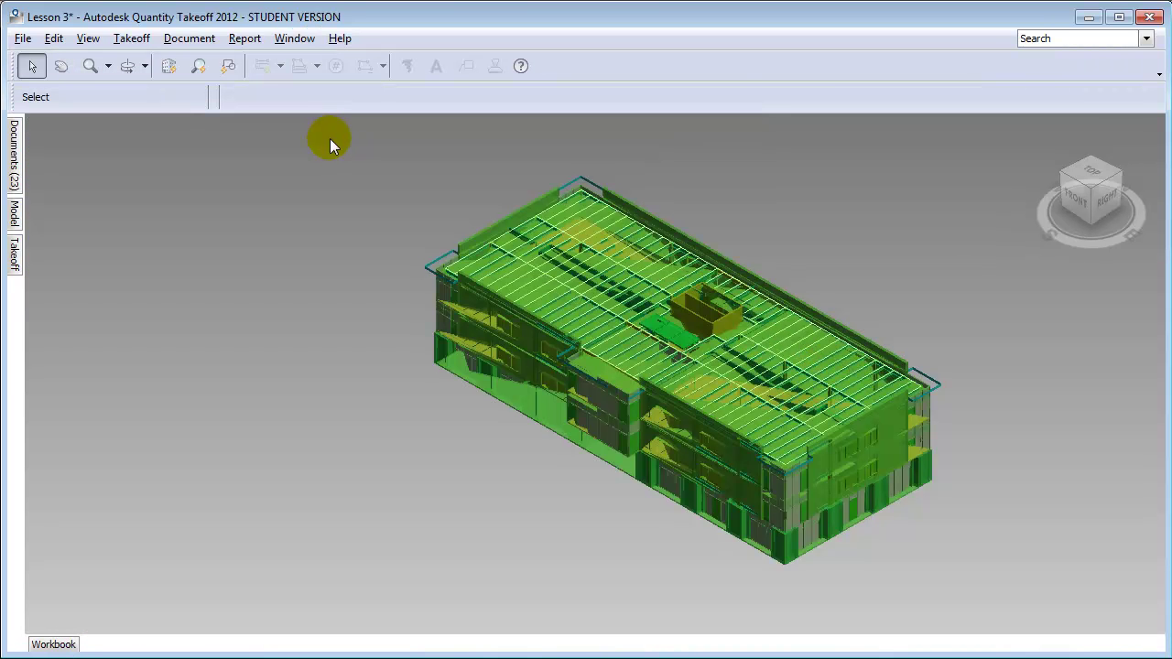
click(57, 645)
click(36, 379)
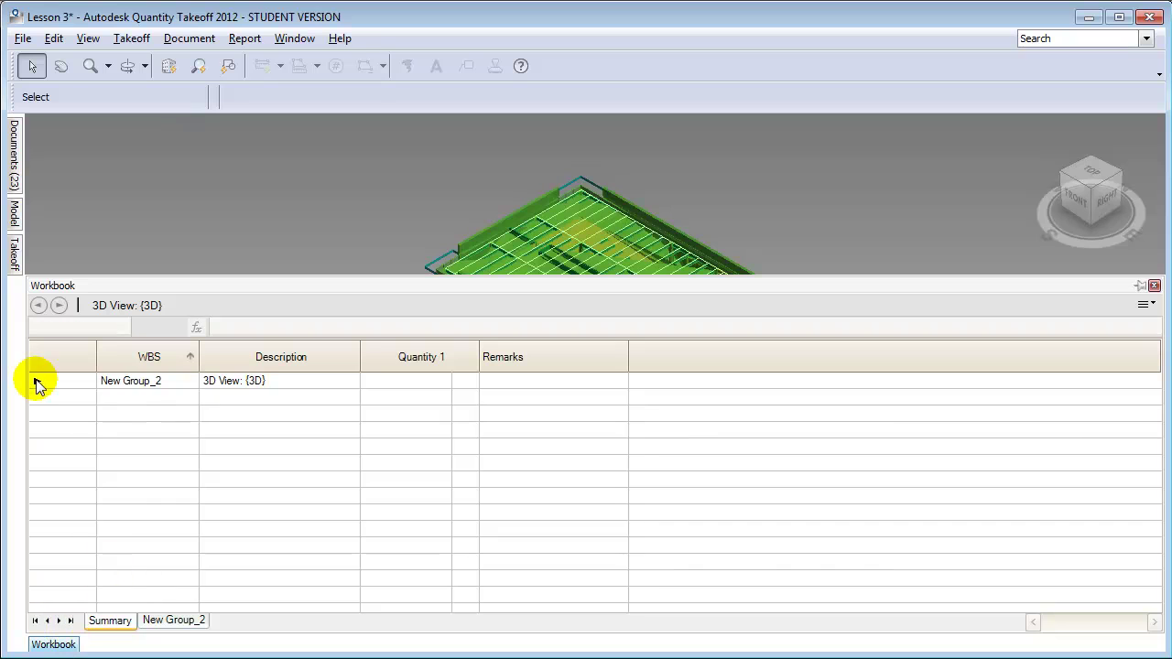
click(37, 381)
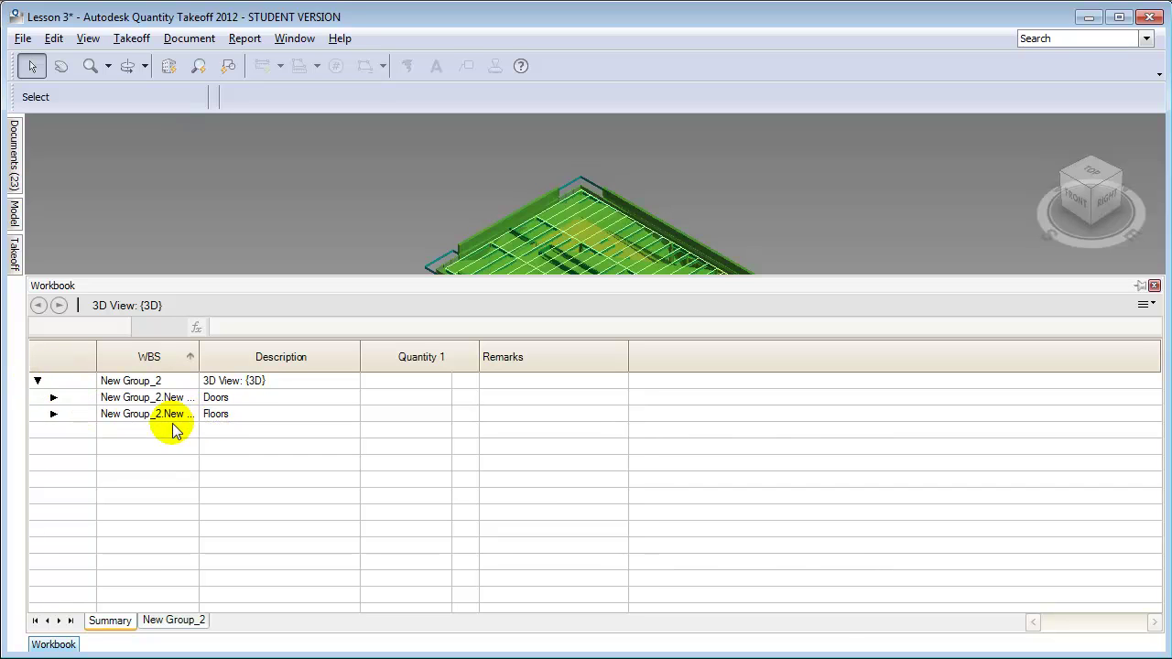
click(52, 415)
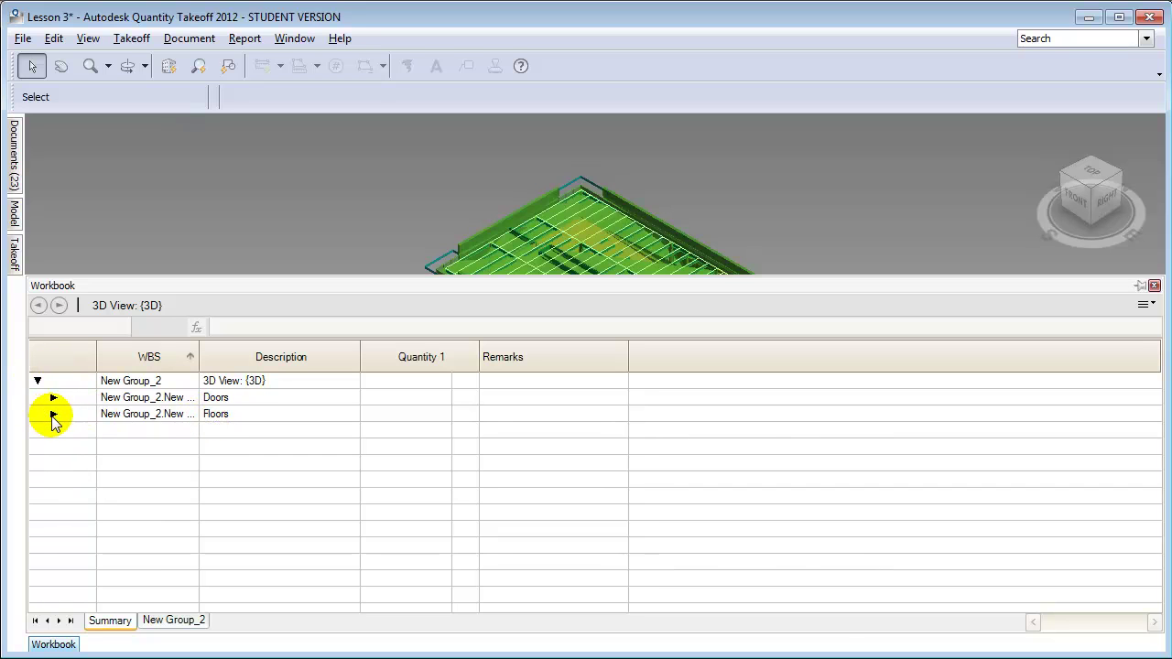
click(70, 431)
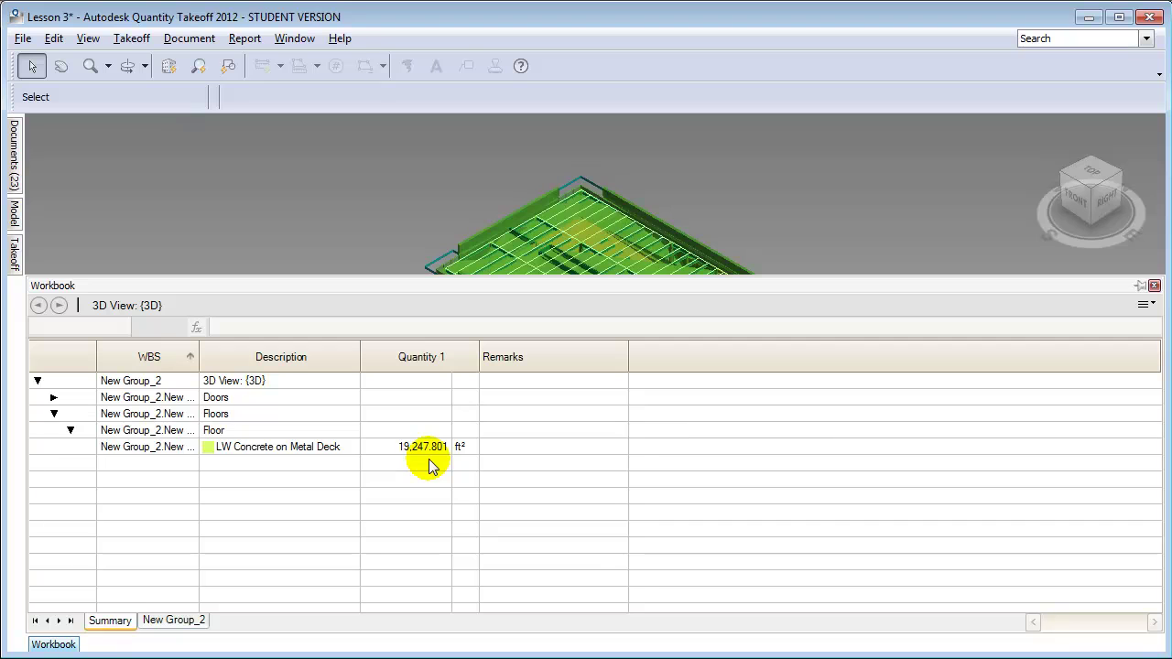
Step: Expand the Doors and Curtain Wall Dbl Glass rows, then bring back the takeoff list
click(54, 398)
click(70, 414)
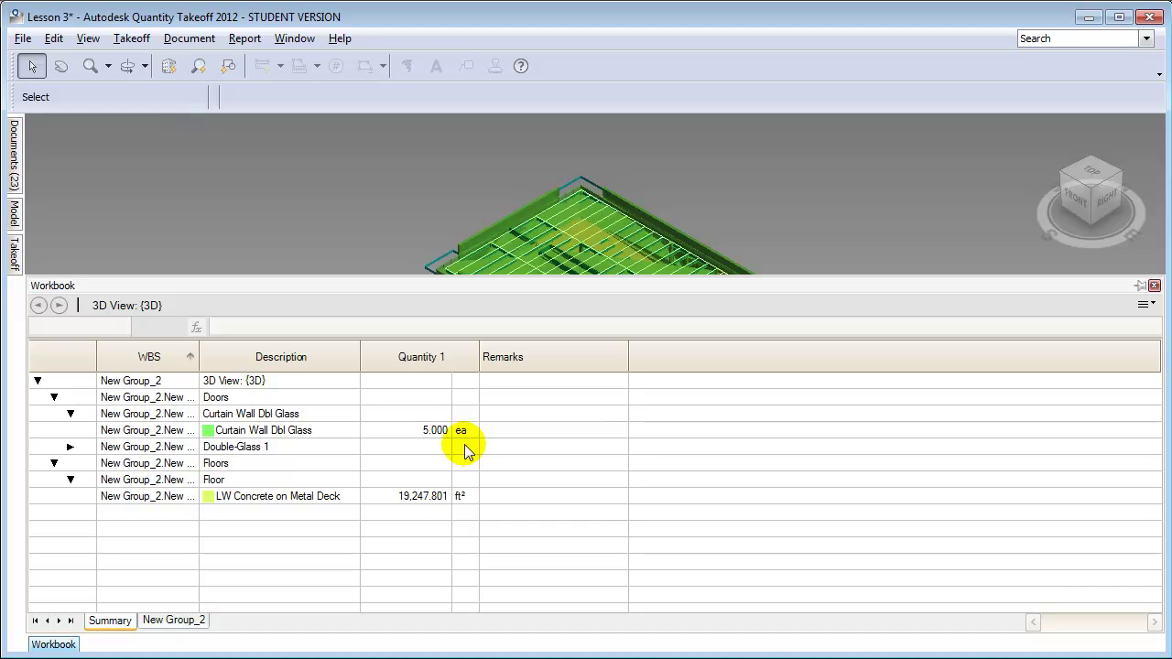
click(14, 255)
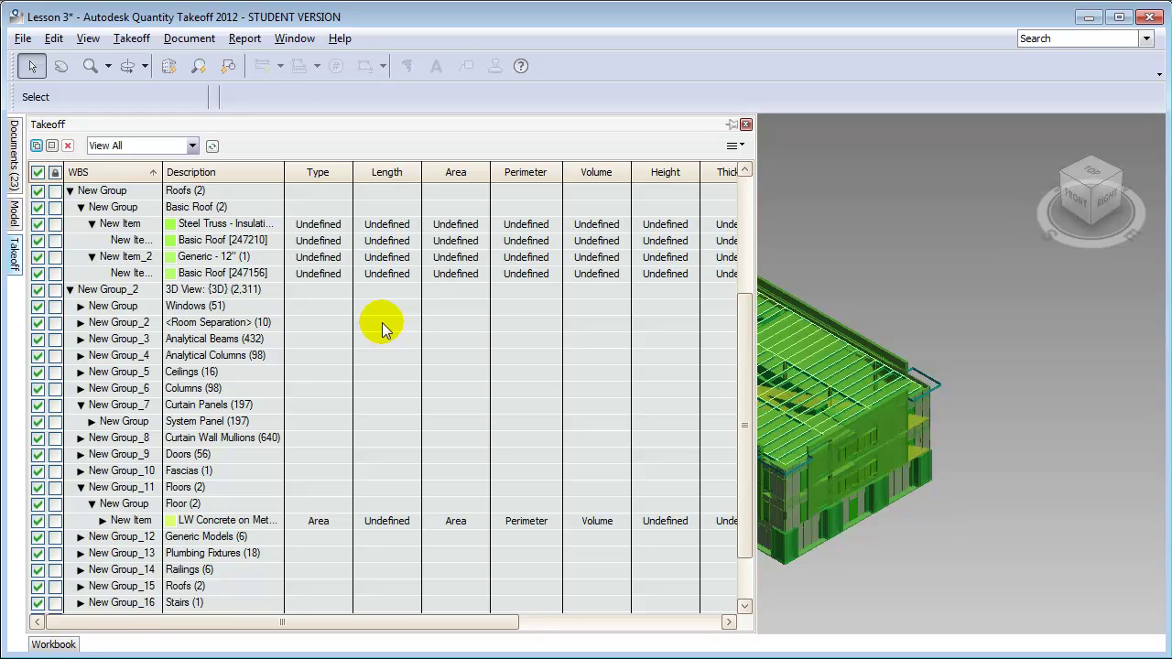
Step: Let the auto-hidden Takeoff panel slide closed, leaving only the green 3D building model
scroll(367, 302, up, 1)
click(341, 273)
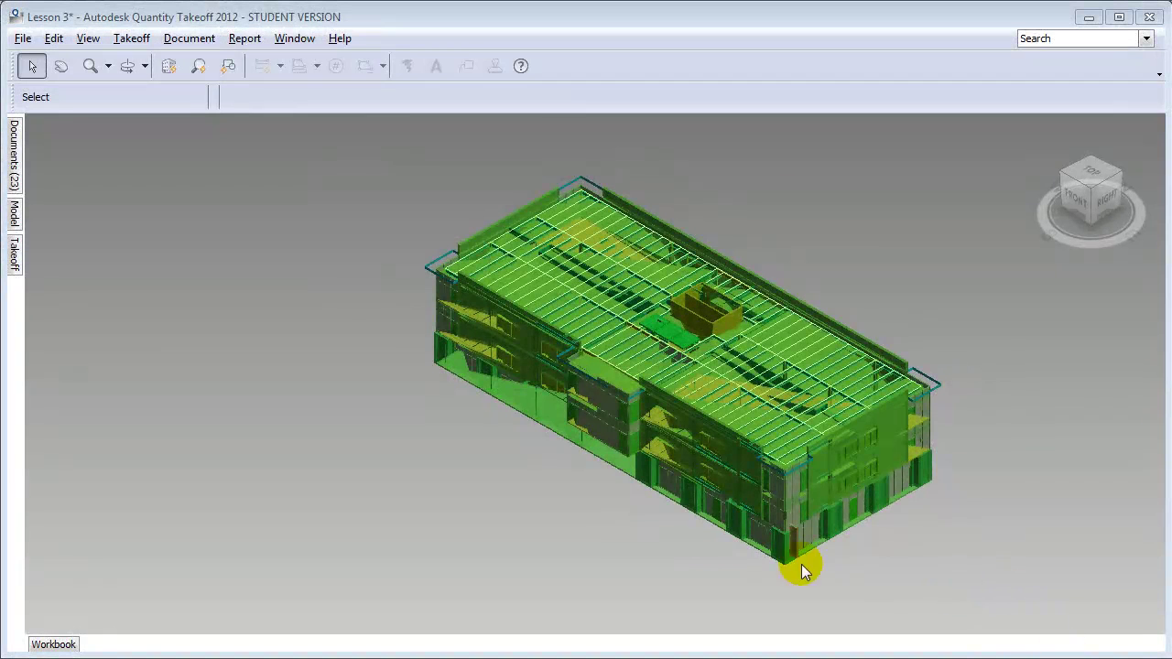
Step: Pin the takeoff list open and narrow it beside the model
click(13, 247)
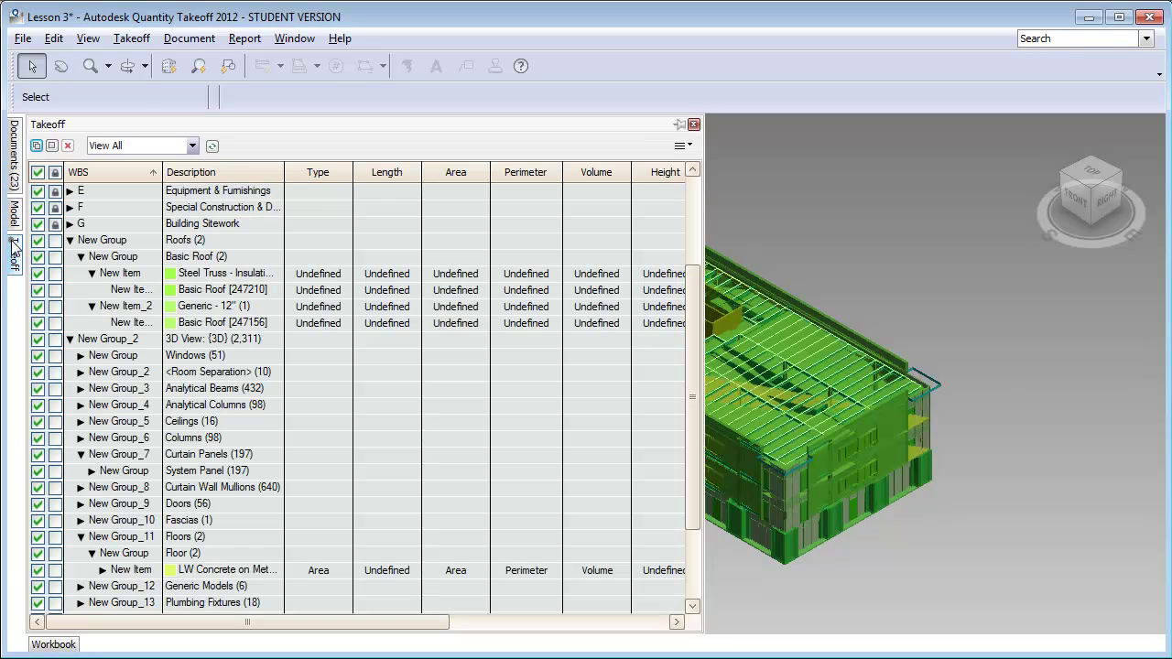
click(682, 125)
drag(696, 179, 495, 191)
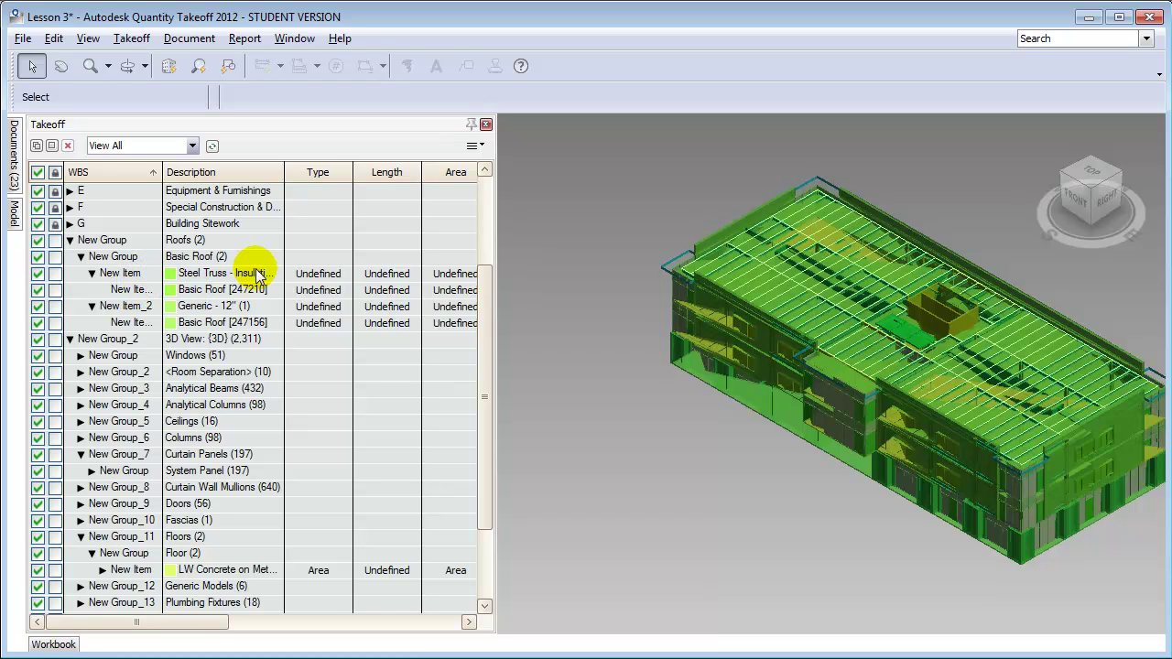
Step: Set the Steel Truss and Generic - 12" roof items to Area type
click(309, 277)
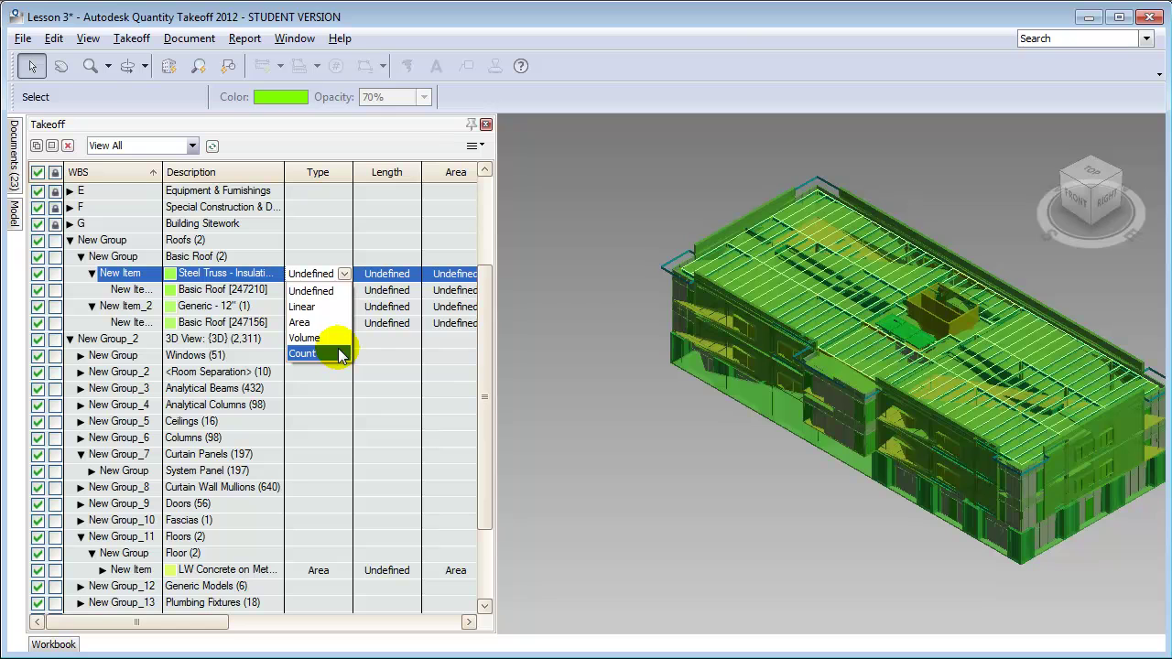
click(337, 323)
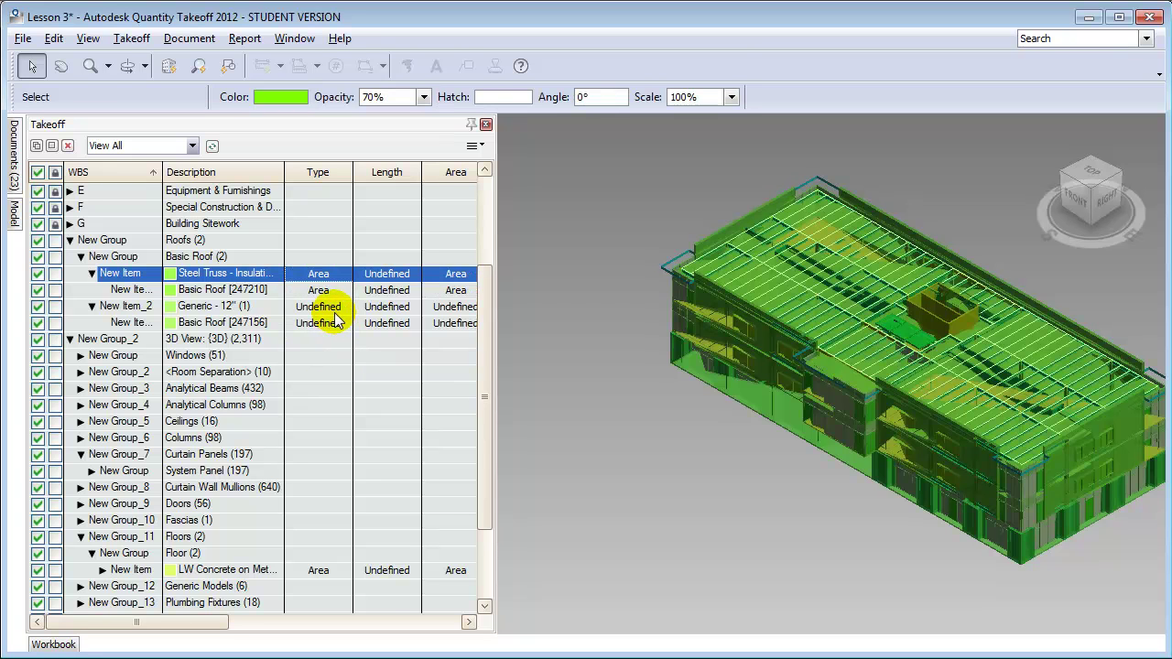
click(336, 309)
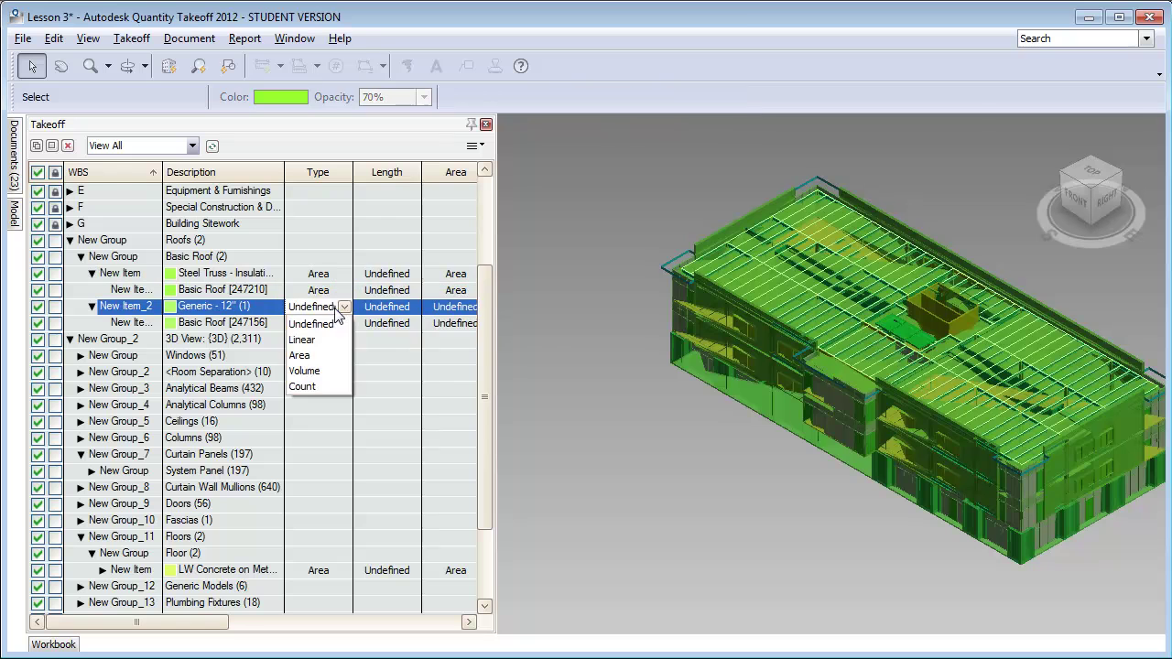
click(316, 352)
Step: Expand the Walls (146) group in the takeoff list
scroll(483, 338, down, 3)
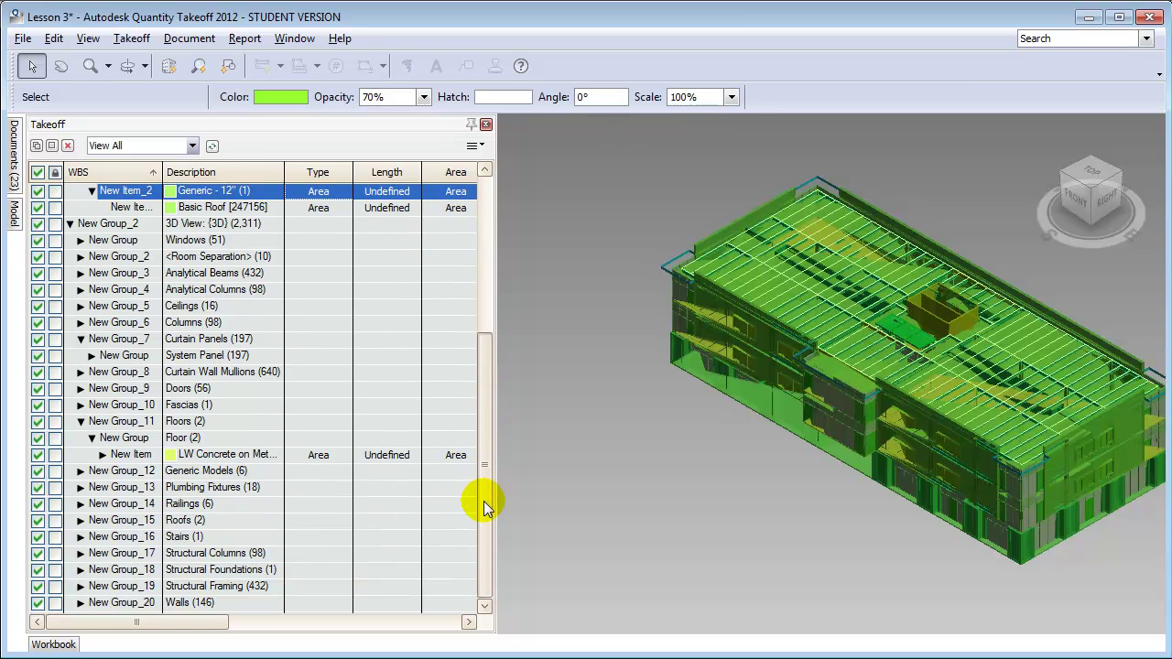
click(78, 603)
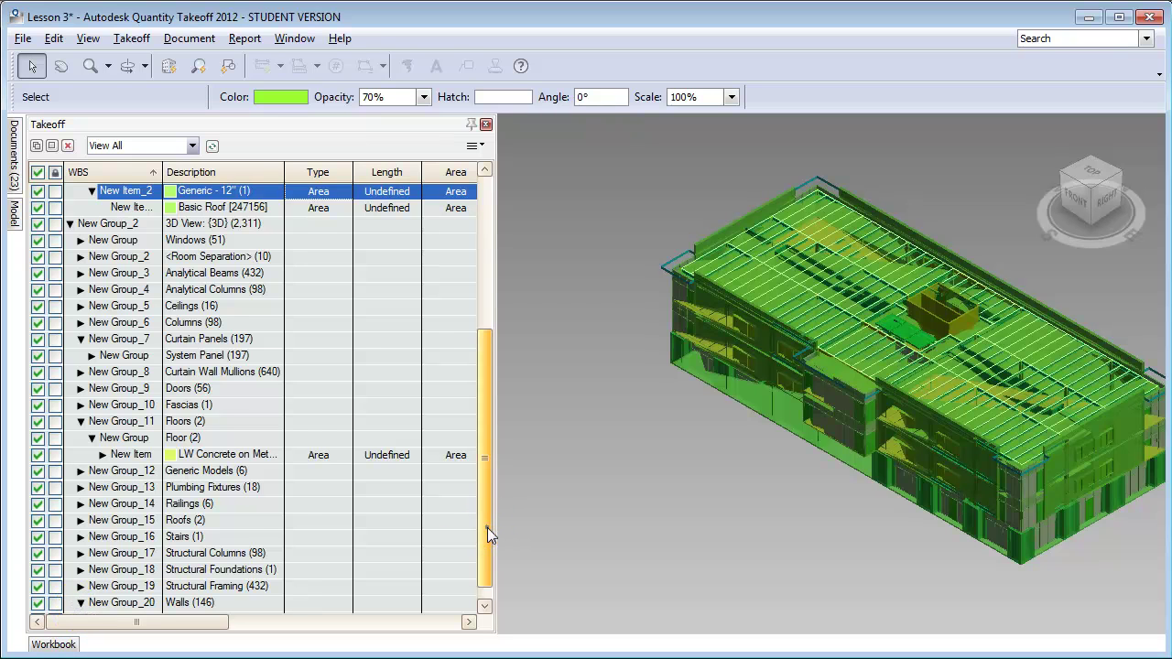
drag(487, 527, 487, 548)
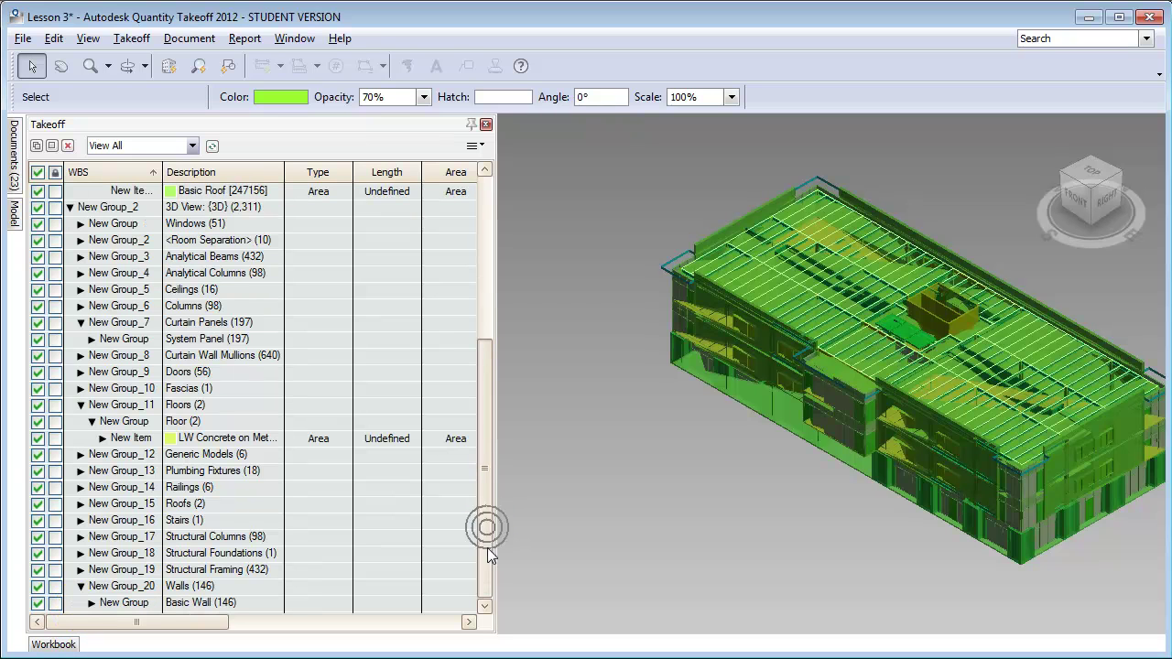
Step: Expand Basic Wall and set Interior - Core Walls and Bathroom Partitions to Area type
click(92, 602)
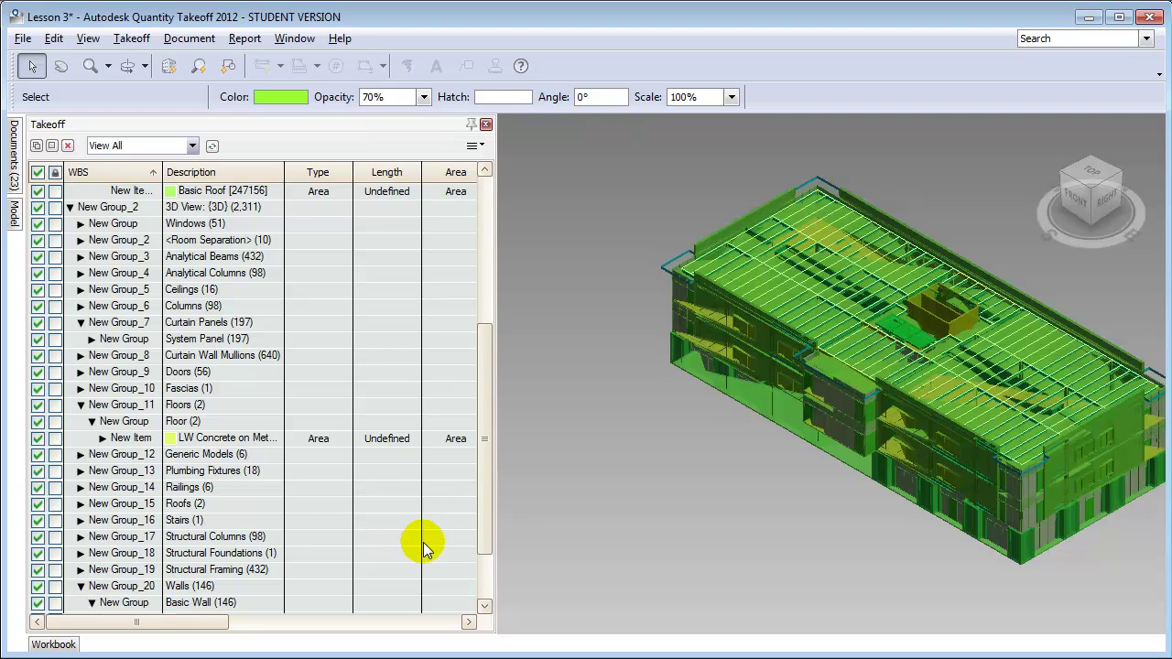
drag(489, 545, 489, 588)
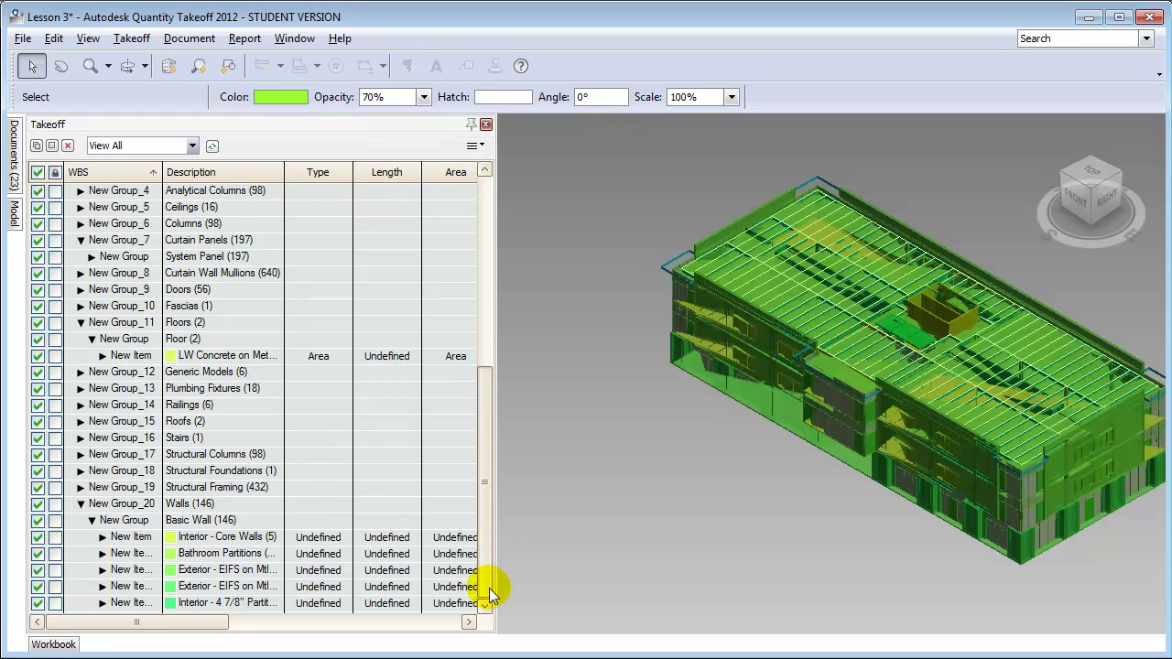
click(316, 537)
click(343, 538)
click(299, 586)
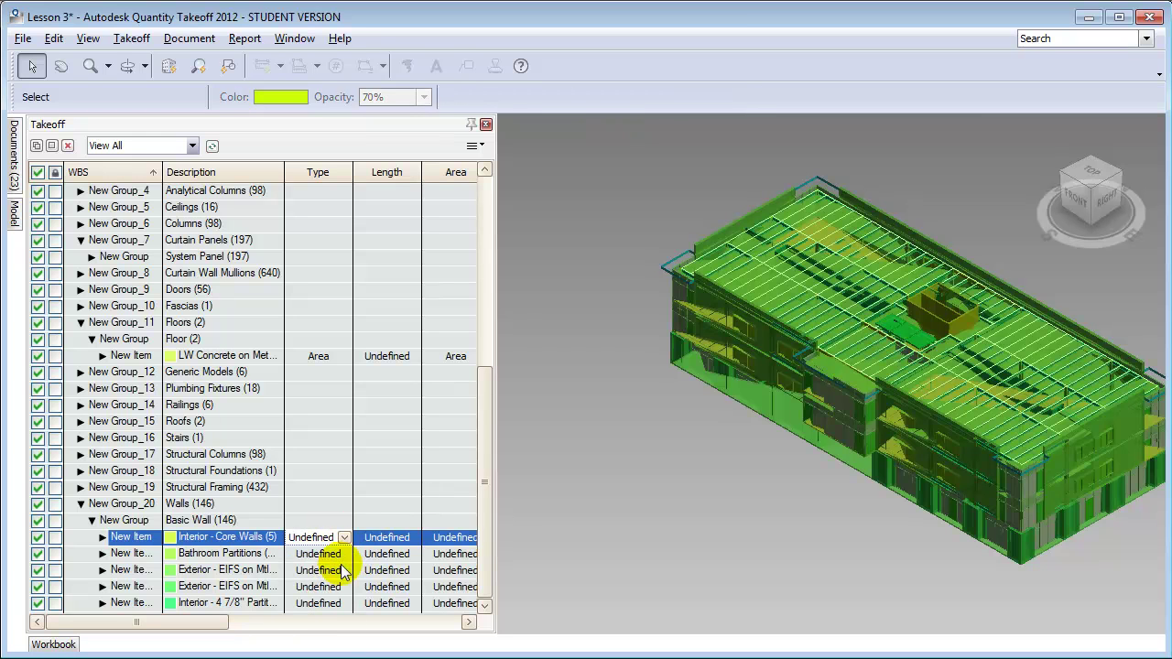
click(345, 554)
click(302, 603)
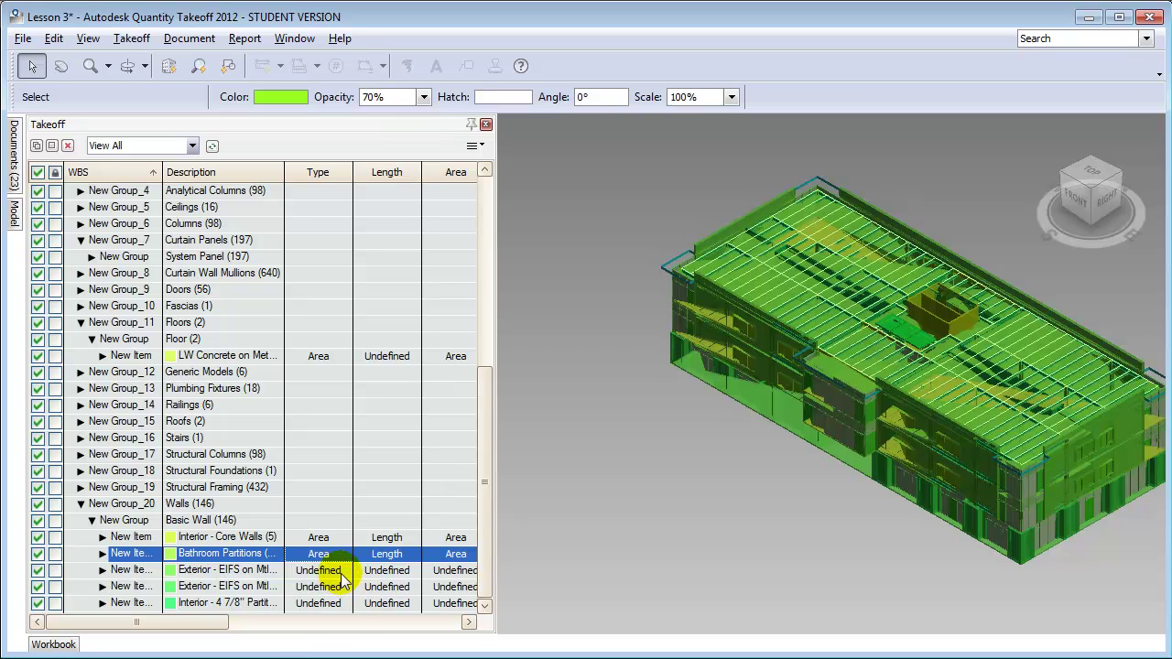
Step: Set both Exterior EIFS items and the interior partition item to Area type
click(319, 569)
click(343, 571)
click(299, 619)
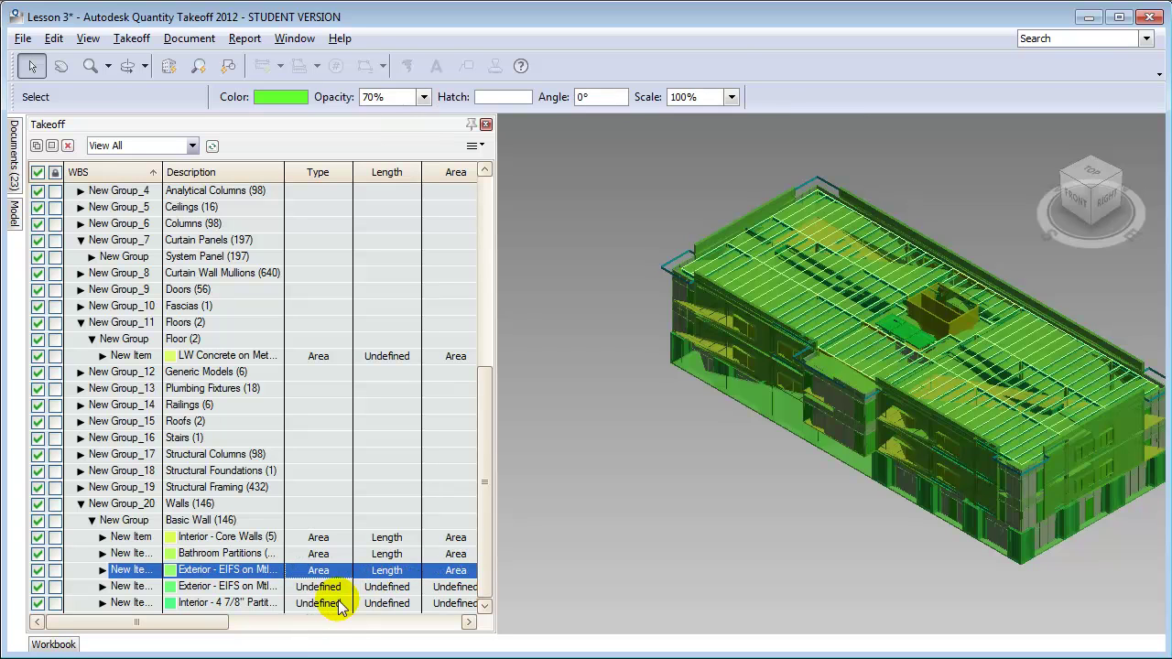
click(319, 586)
click(344, 587)
click(299, 635)
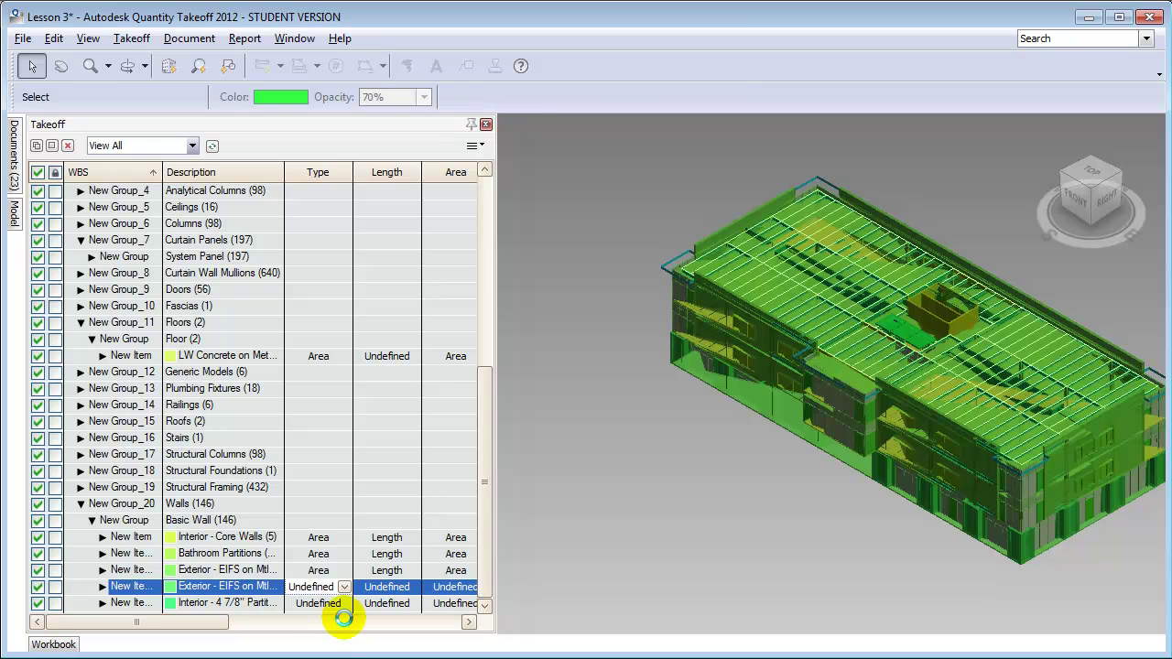
click(318, 603)
click(343, 604)
click(310, 650)
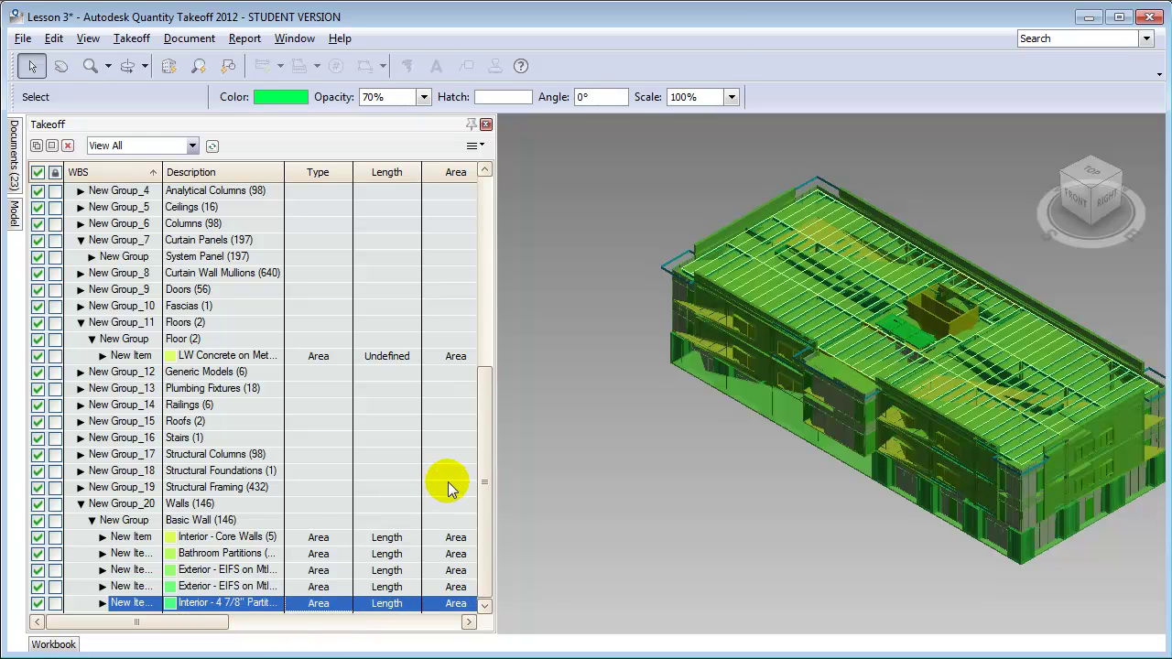
click(343, 539)
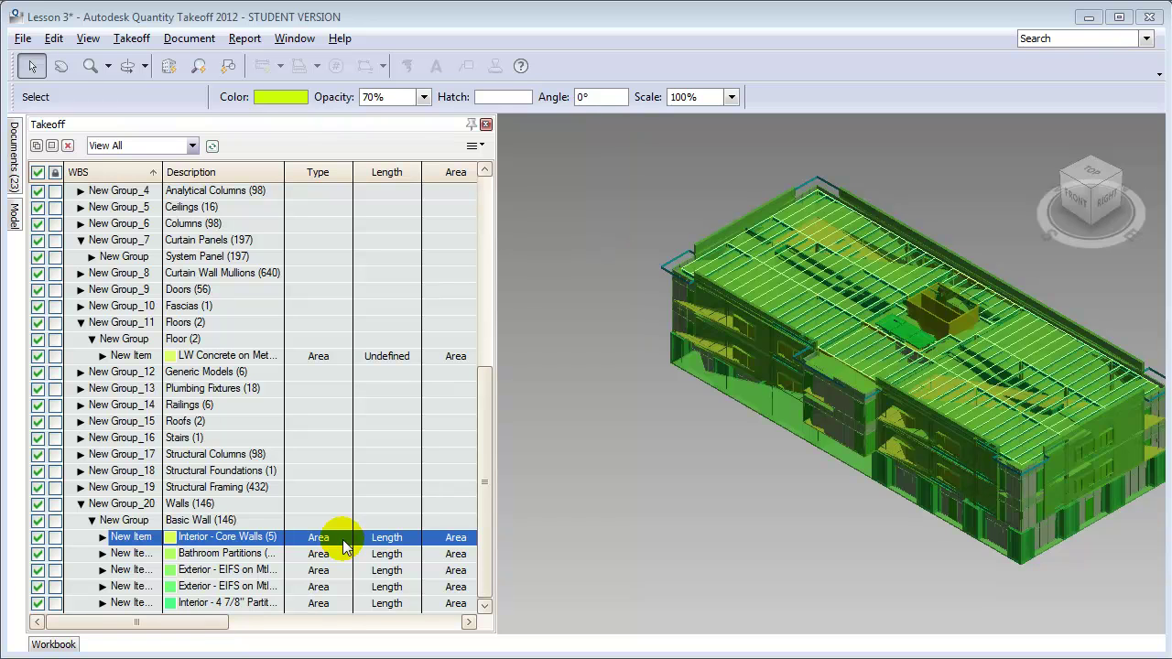
right_click(343, 539)
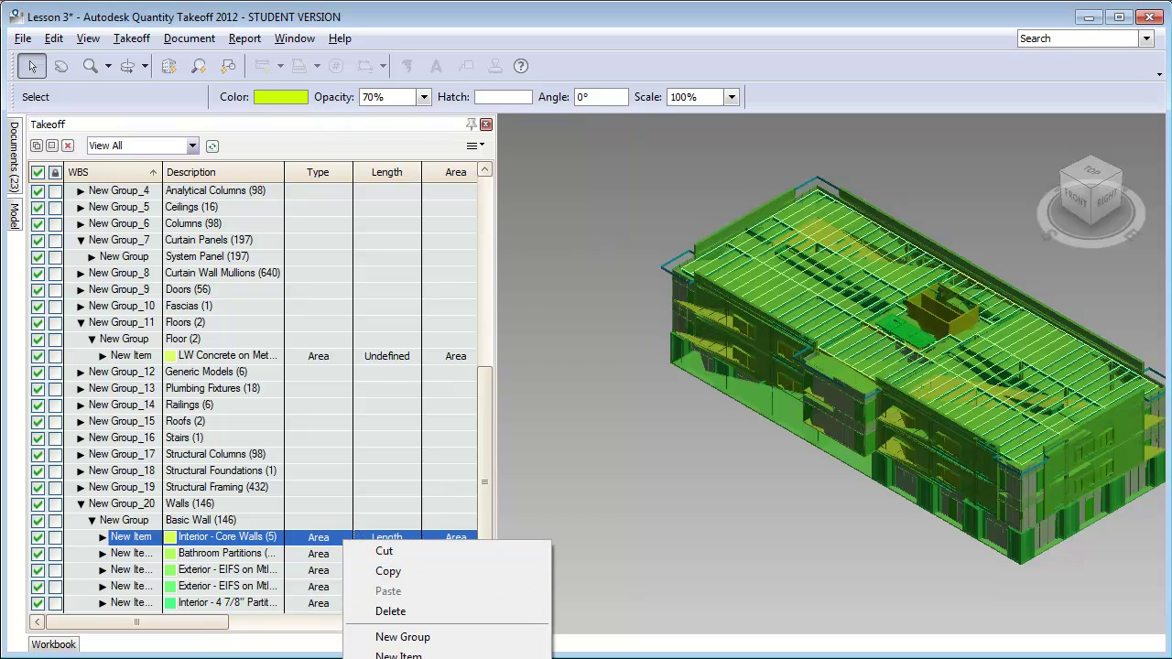
Step: In Interior - Core Walls' Cost Data, enter Material Cost 25.00 and Labor Cost 35.00
click(393, 655)
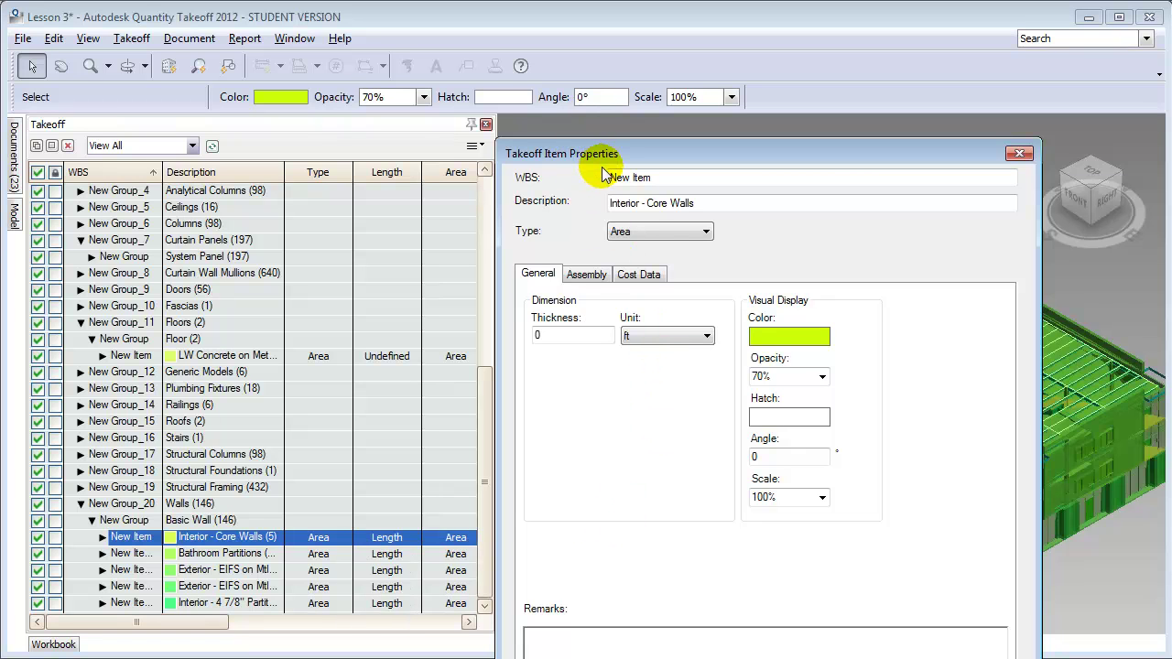
click(680, 240)
click(793, 235)
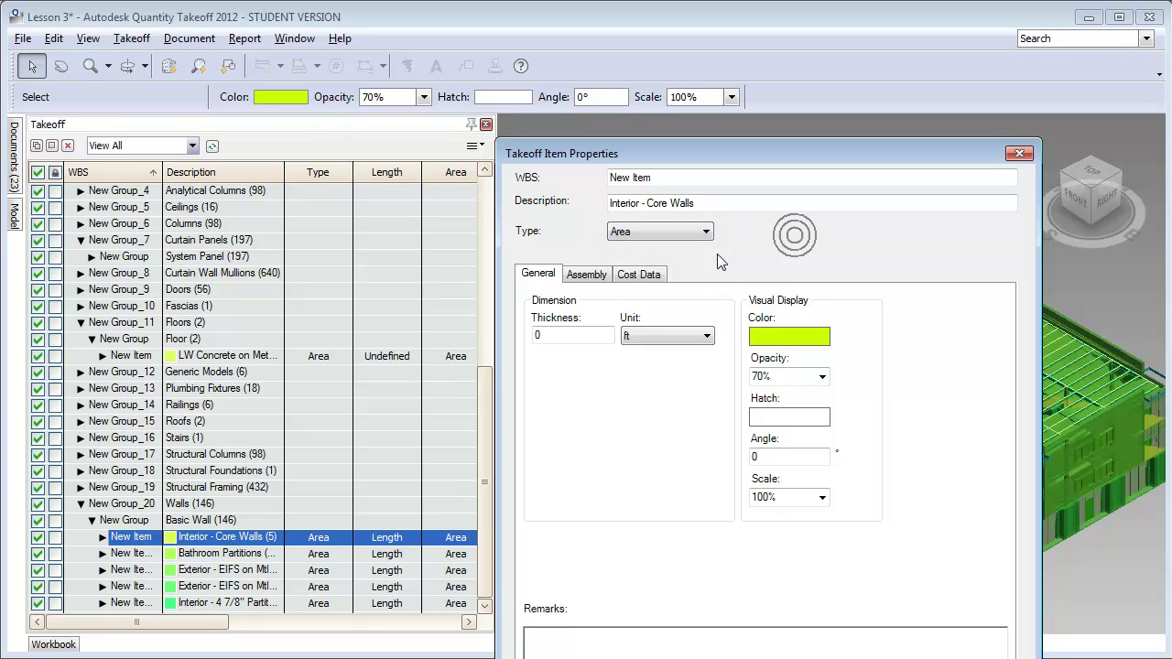
click(645, 274)
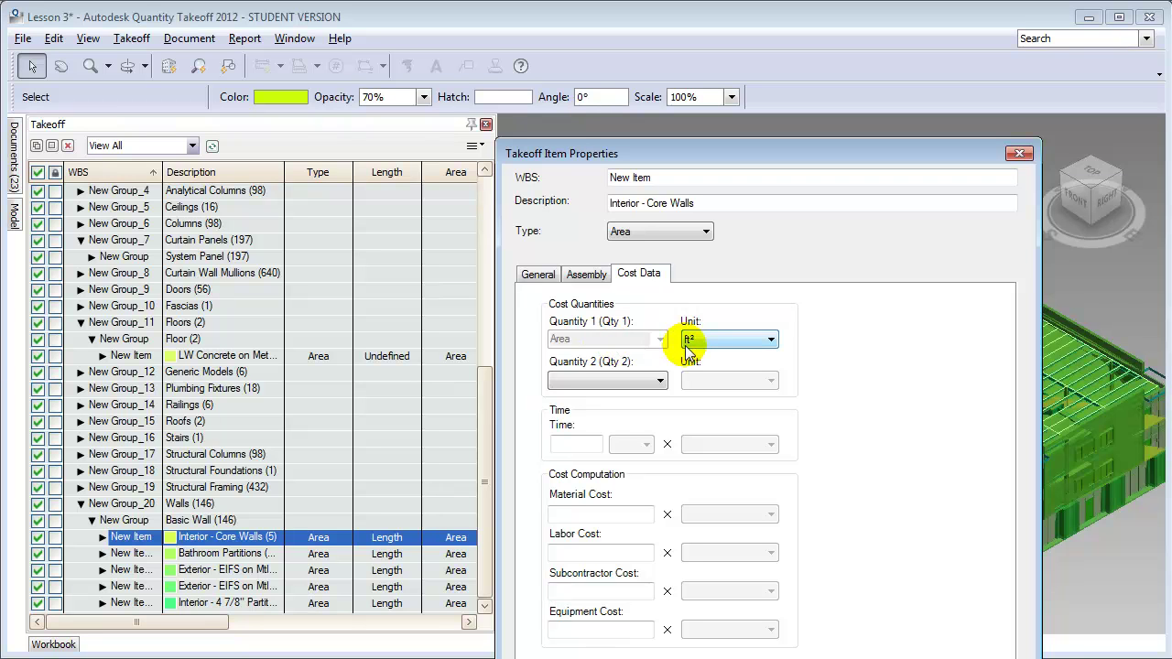
click(622, 510)
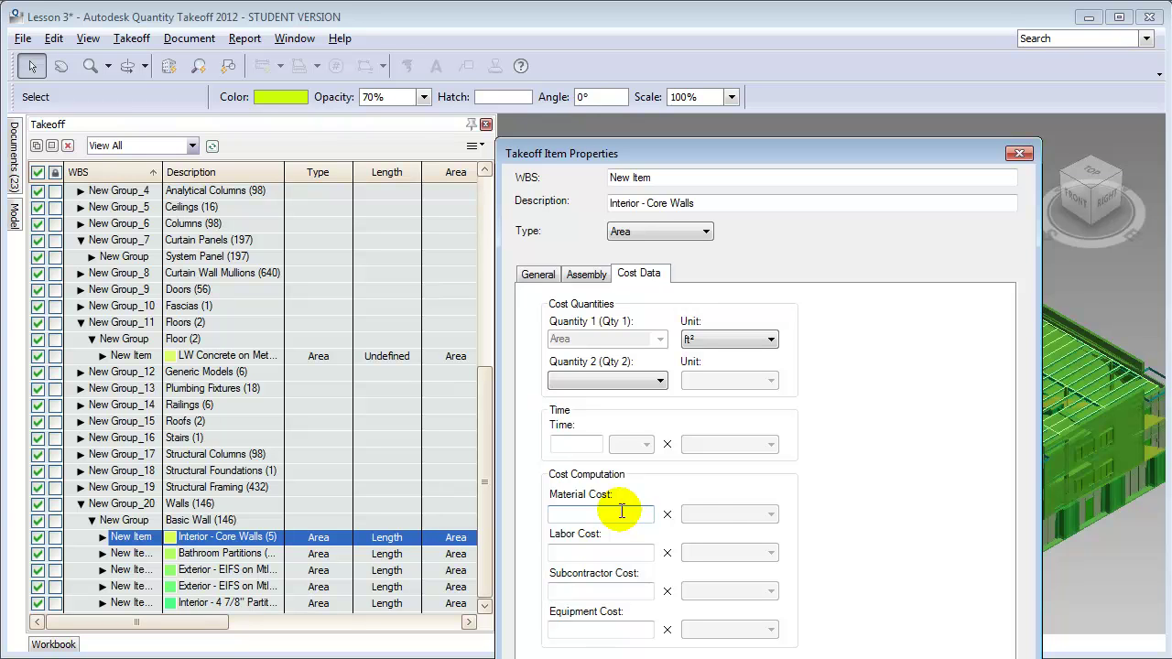
text(25)
key(Tab)
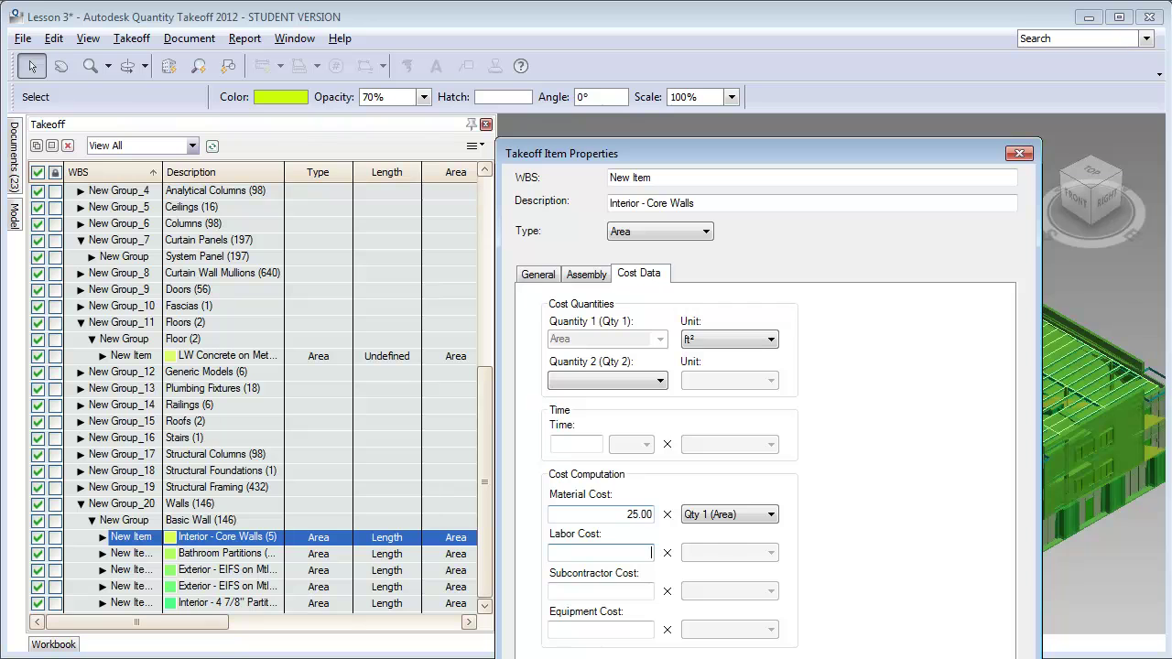
text(35)
key(Tab)
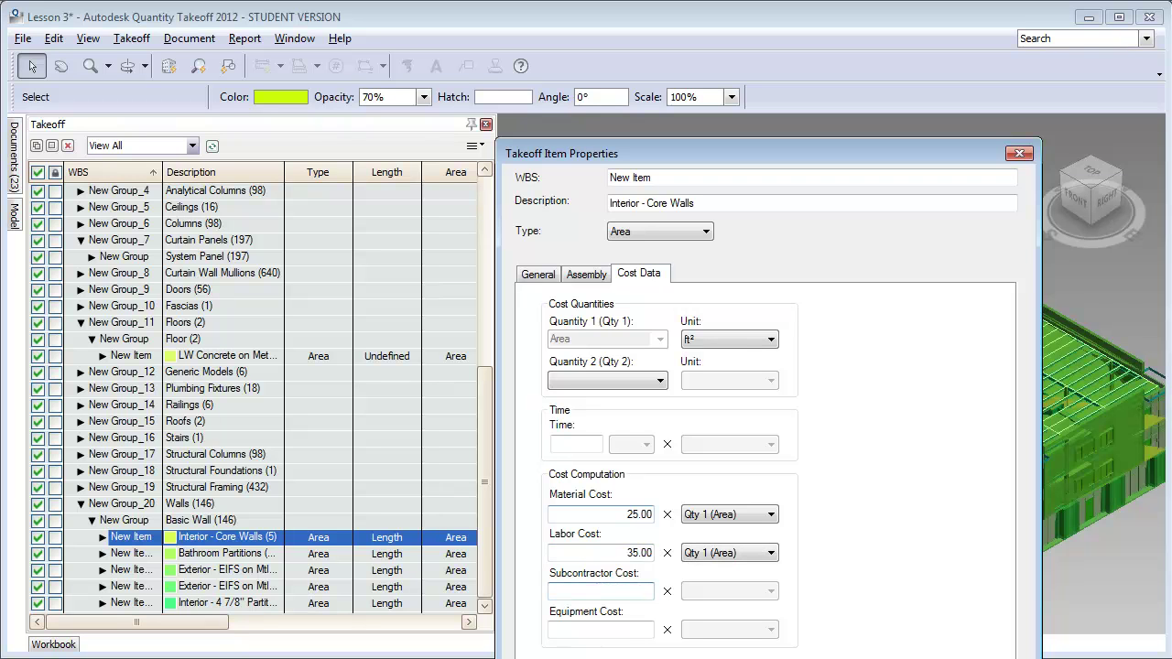
click(646, 591)
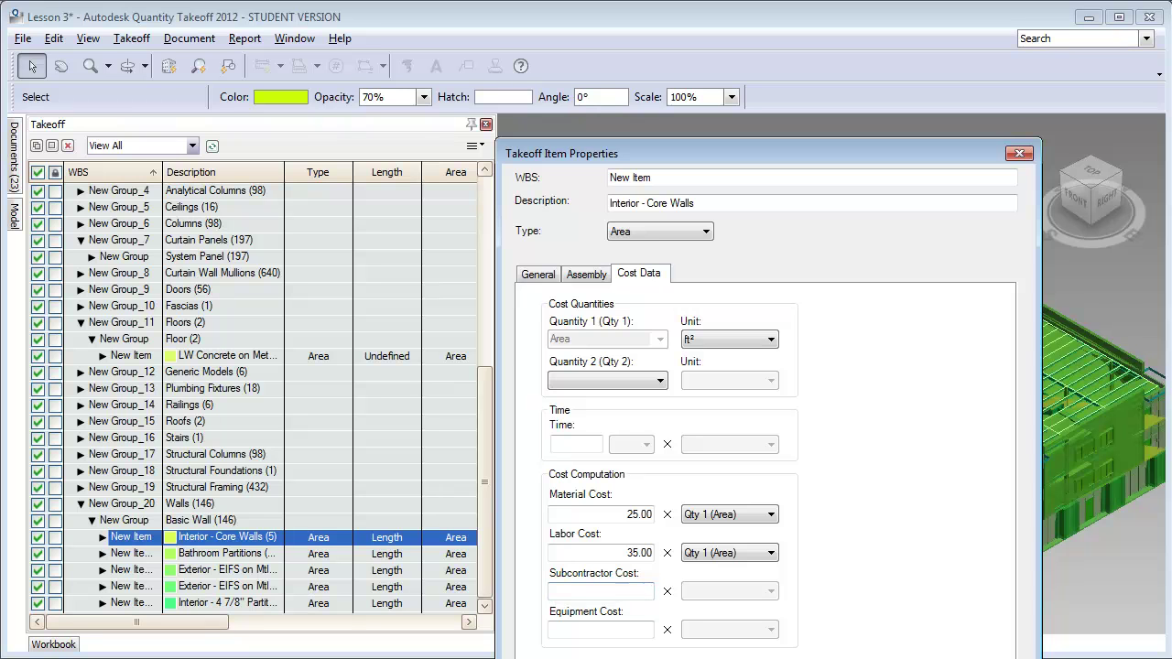
key(Return)
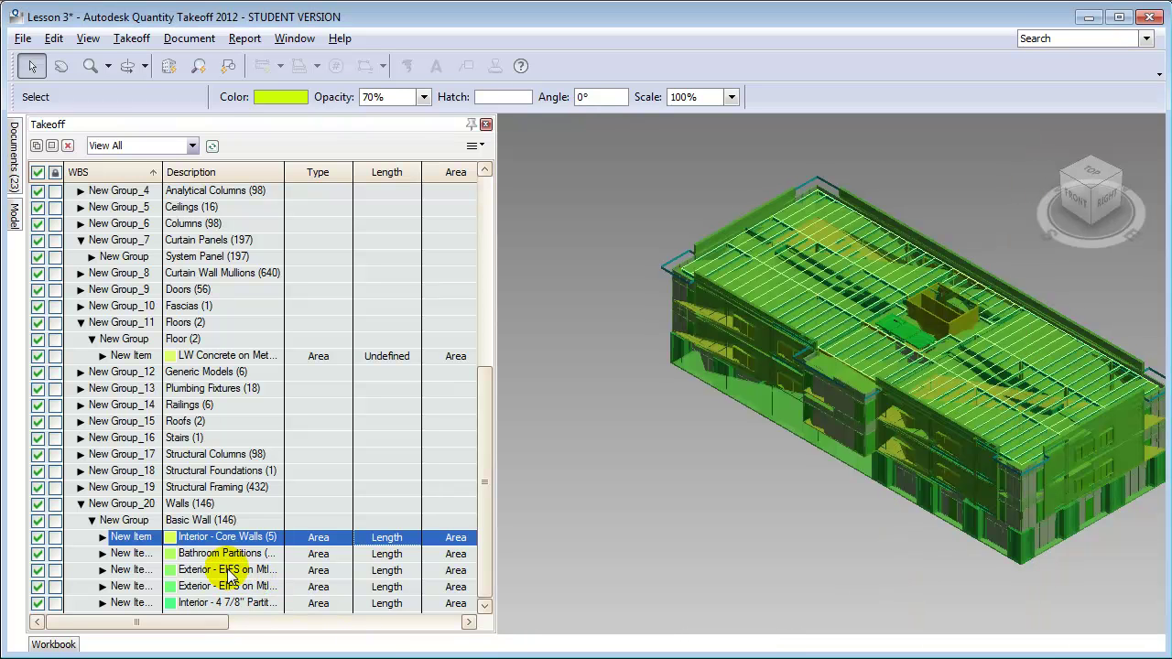
Step: In Exterior - EIFS on Mtl. Stud's Cost Data, enter Material Cost 45.00 and Labor Cost 30.00
click(231, 571)
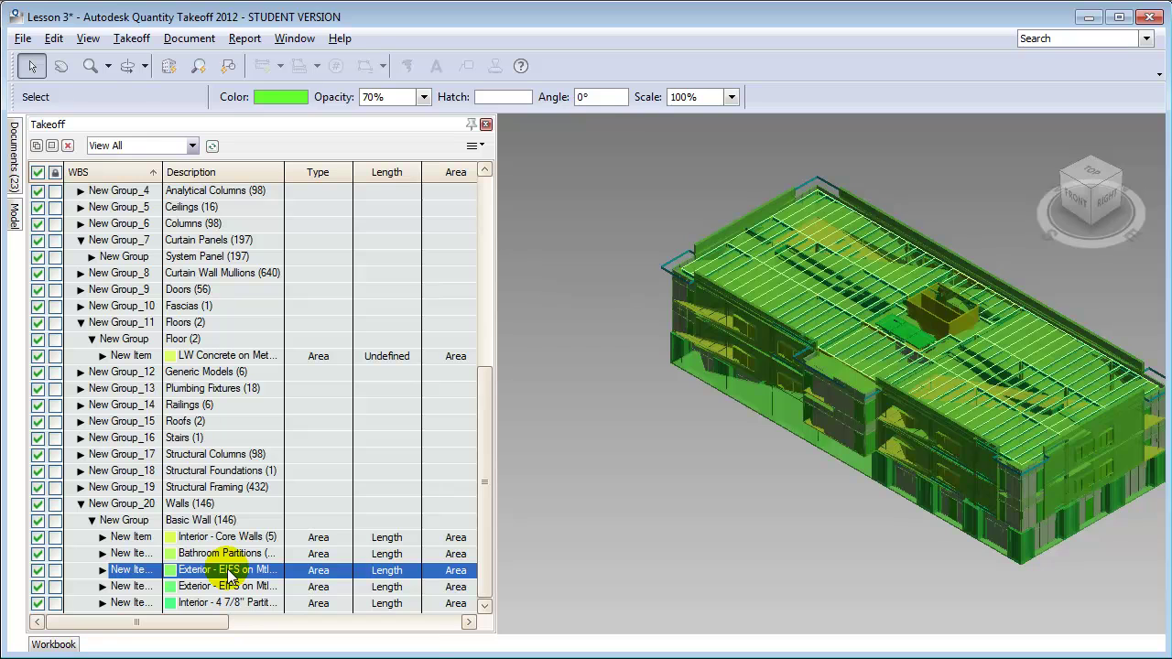
right_click(229, 573)
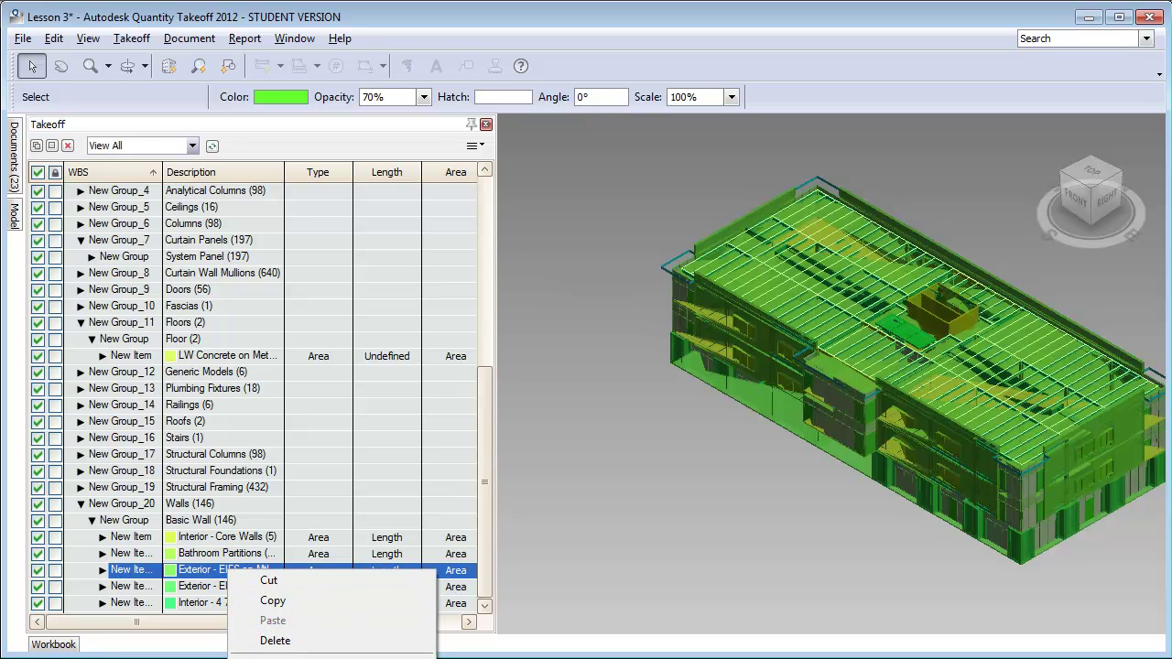
click(274, 657)
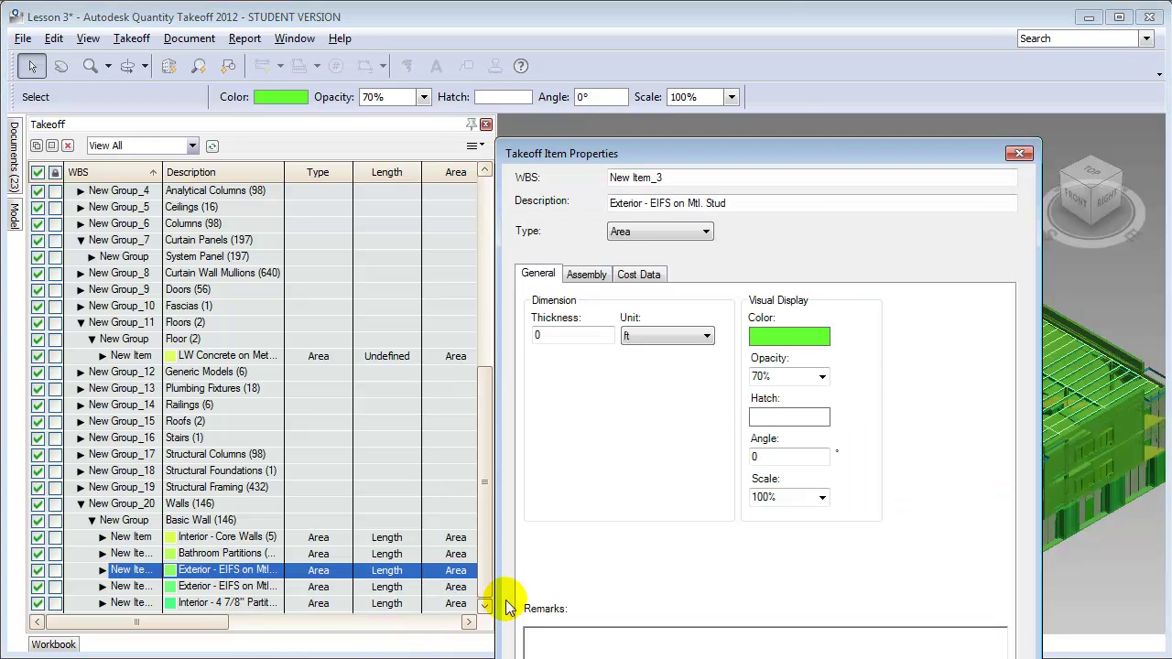
click(646, 275)
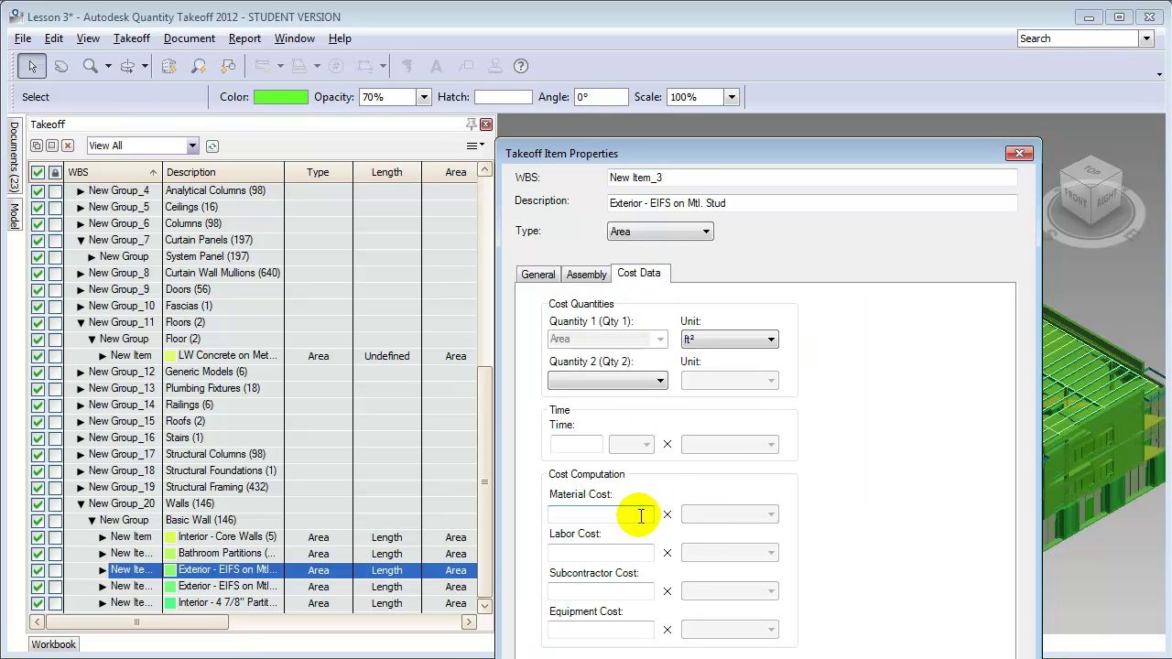
text(45)
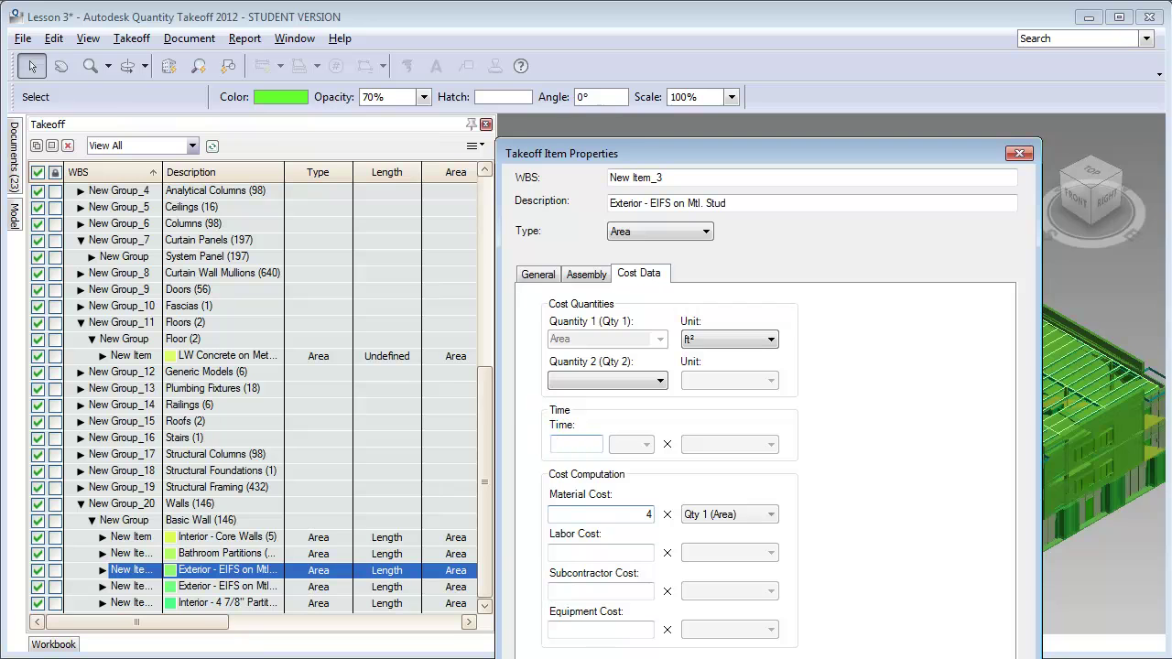
click(627, 553)
text(3)
key(Tab)
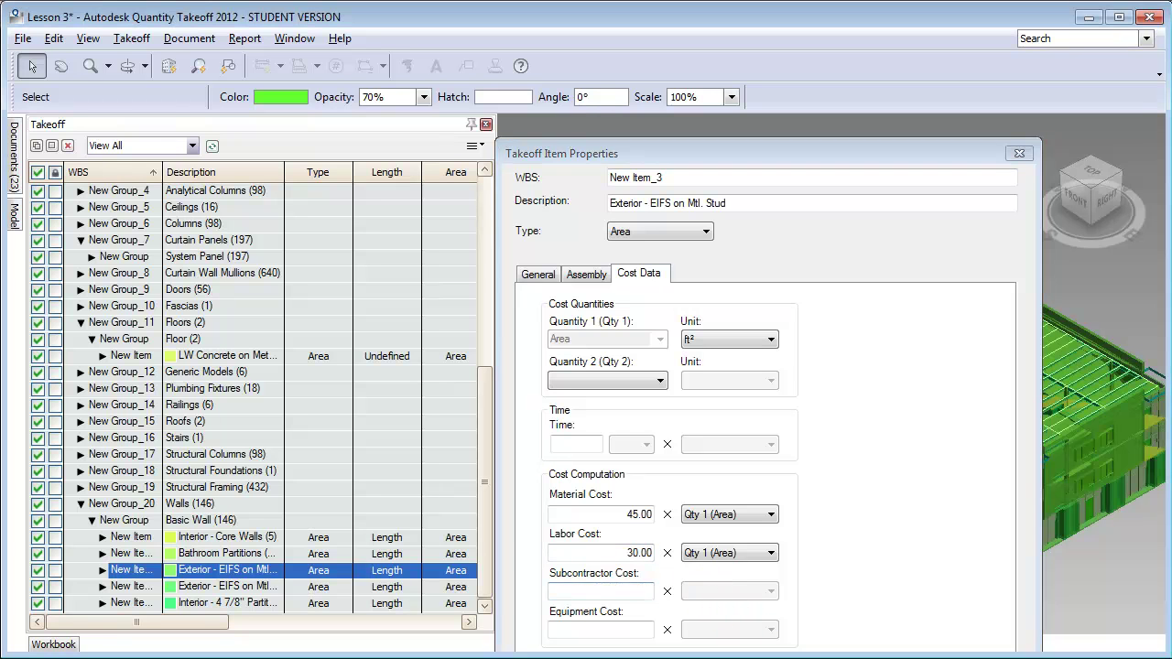
key(Return)
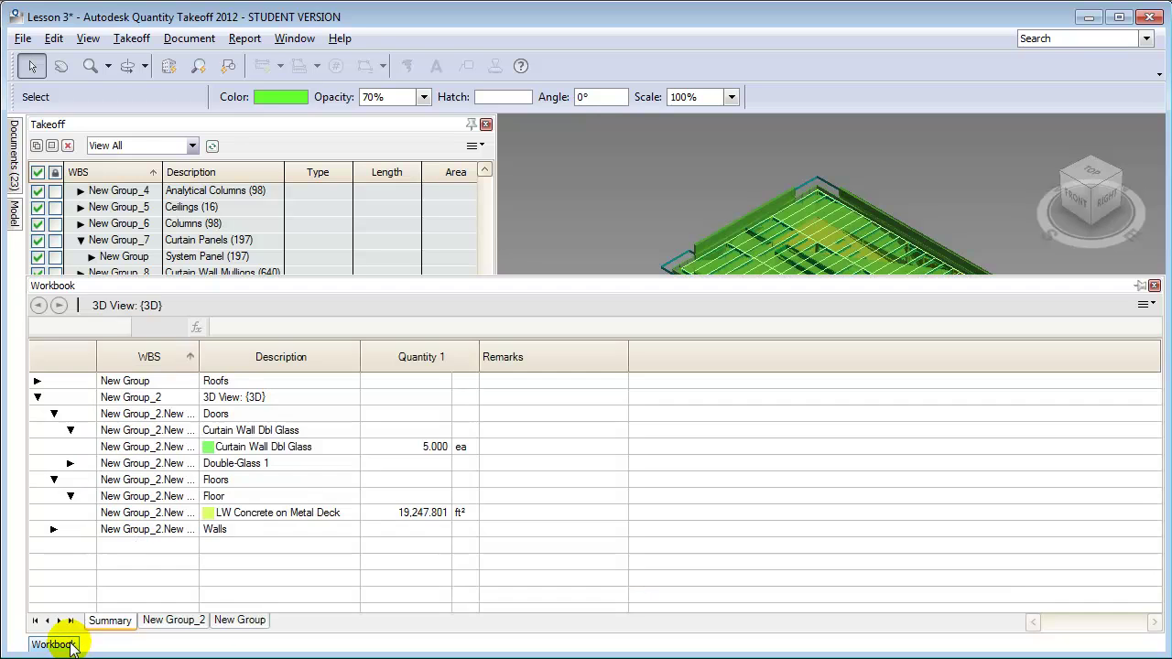
Step: Open the workbook, expand Walls and Basic Wall, and enlarge the workbook panel
click(53, 645)
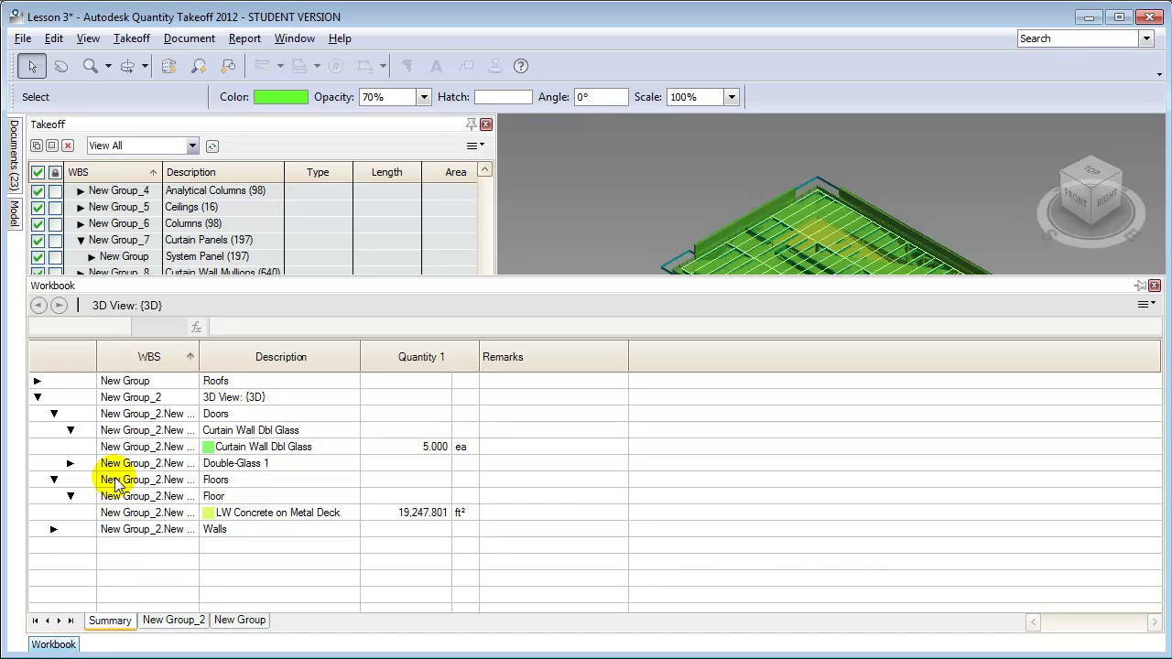
click(52, 529)
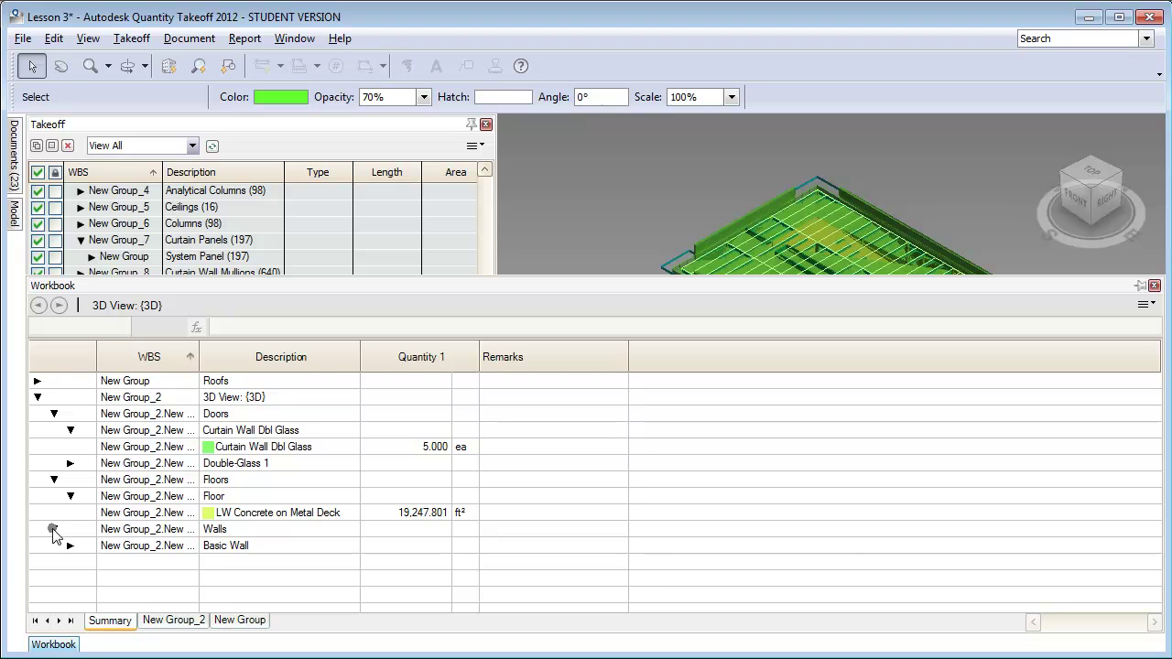
click(69, 545)
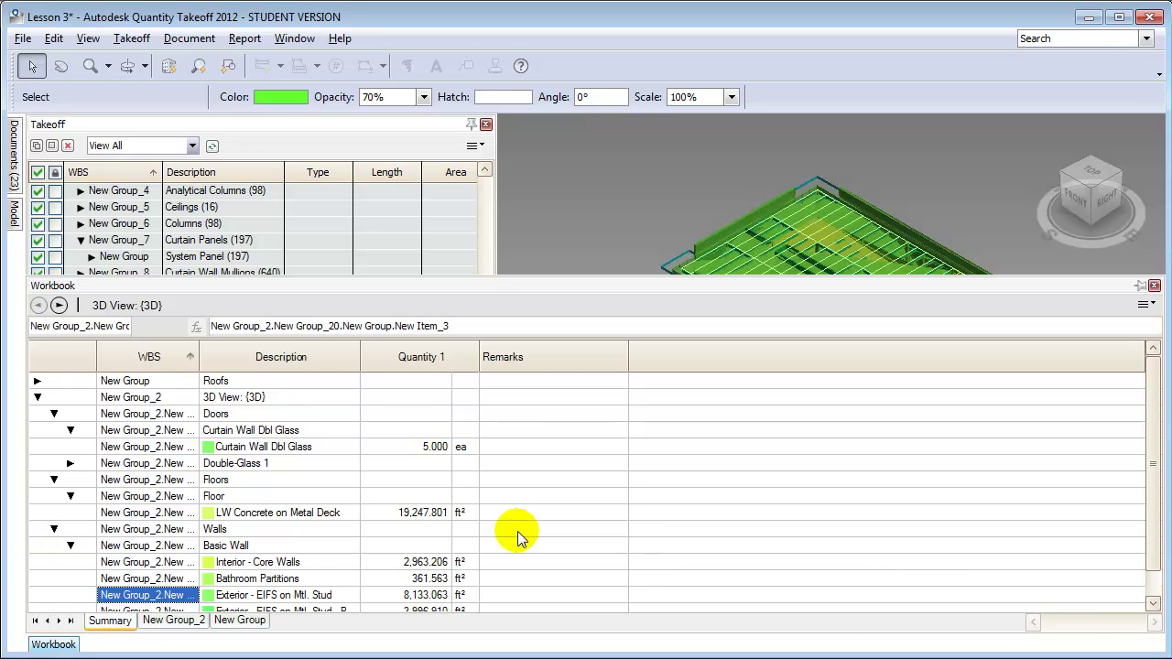
drag(463, 276, 464, 238)
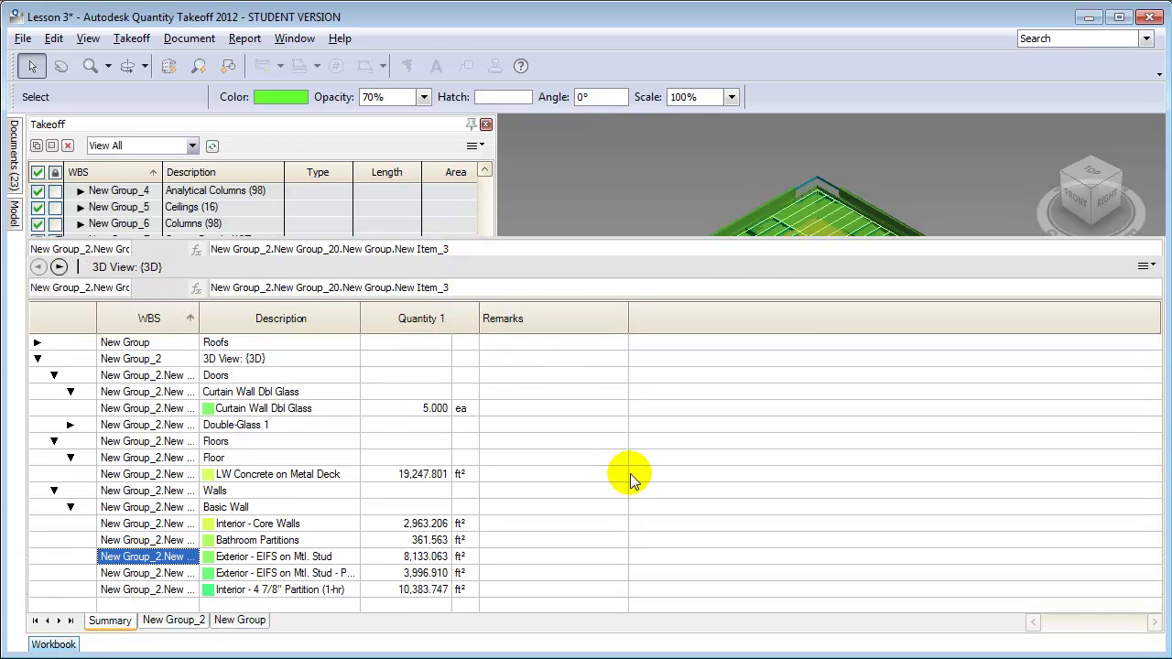
Step: Add Labor Cost, Material Cost, Subcontractor Cost and Total Cost columns to the workbook summary
right_click(647, 325)
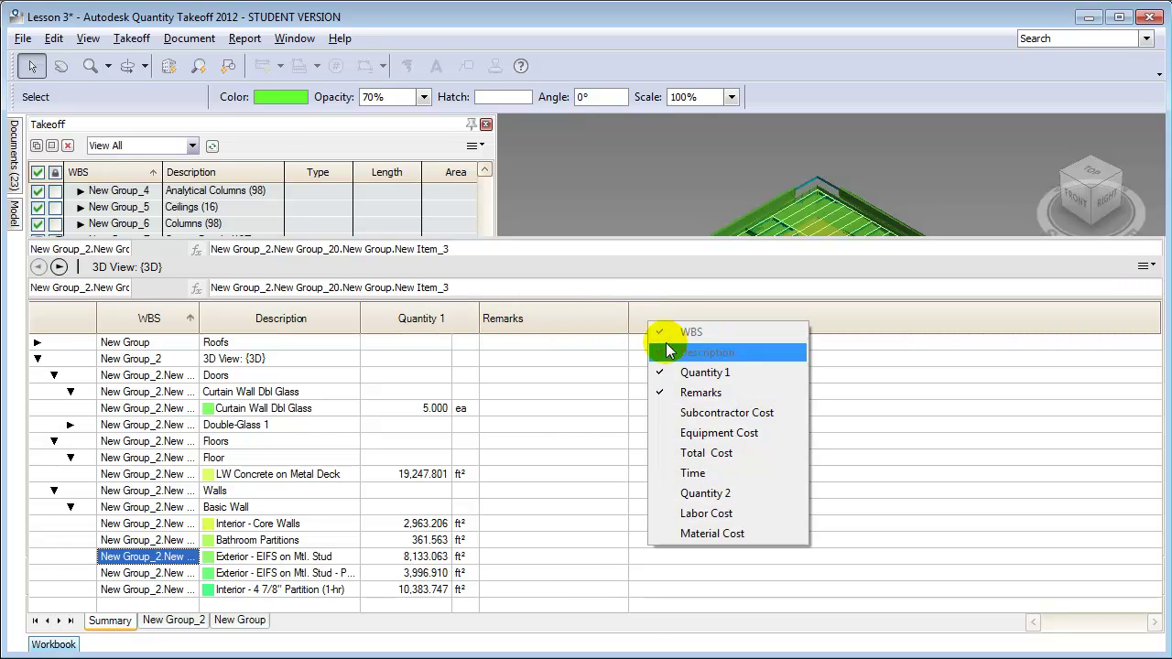
click(705, 514)
right_click(777, 328)
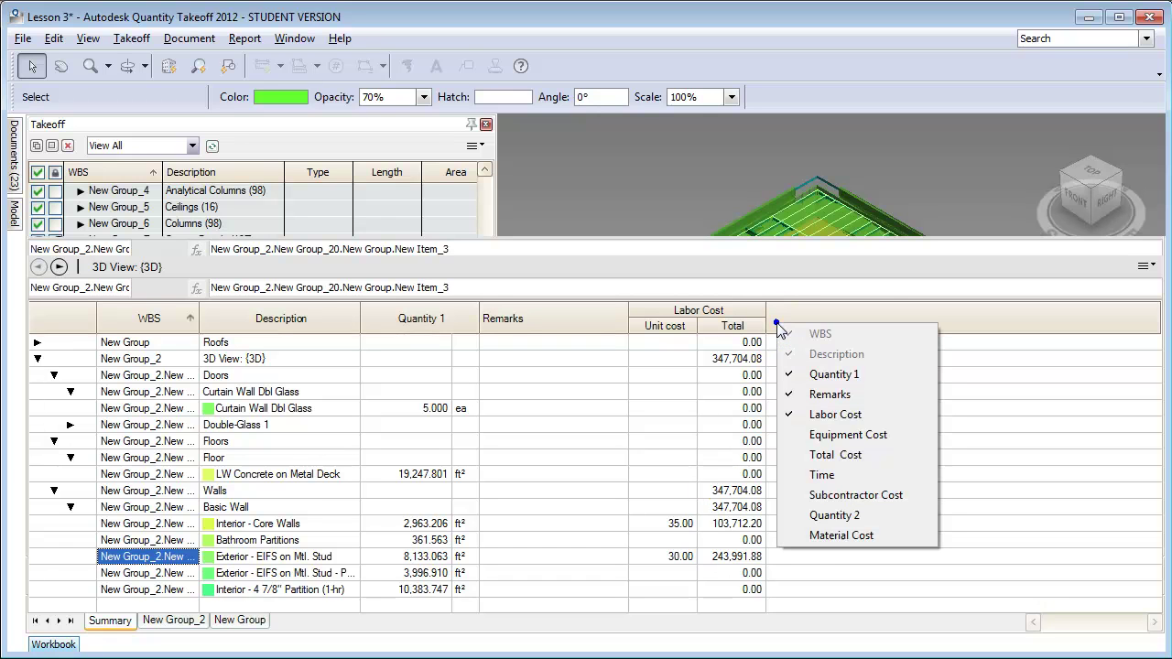
click(811, 538)
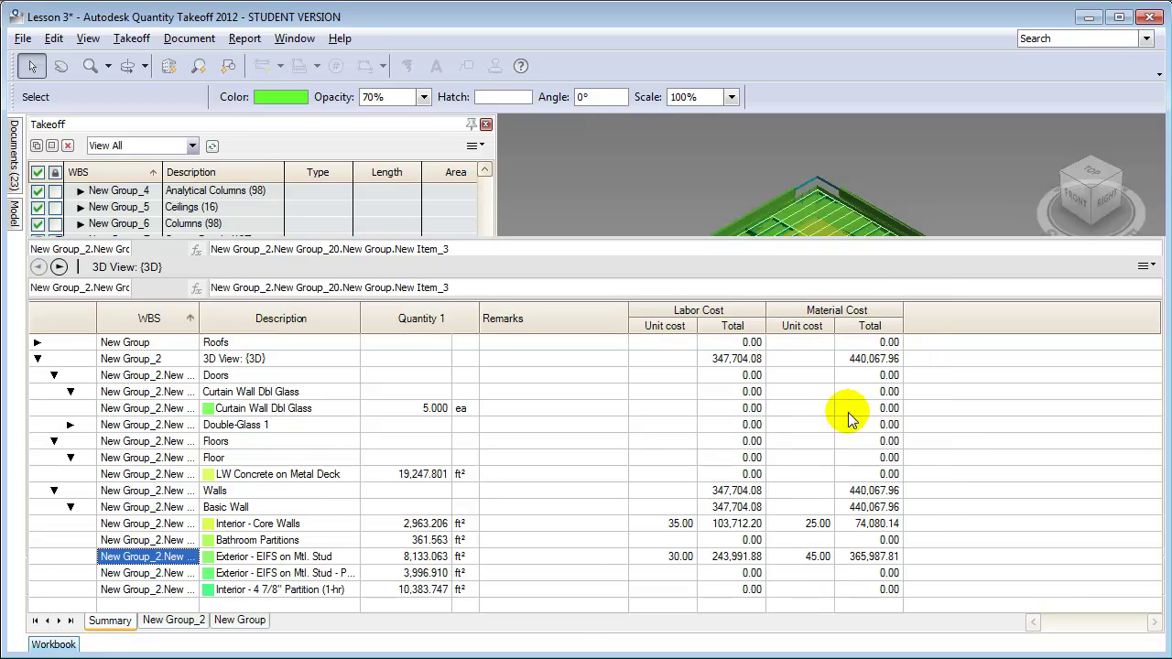
right_click(905, 314)
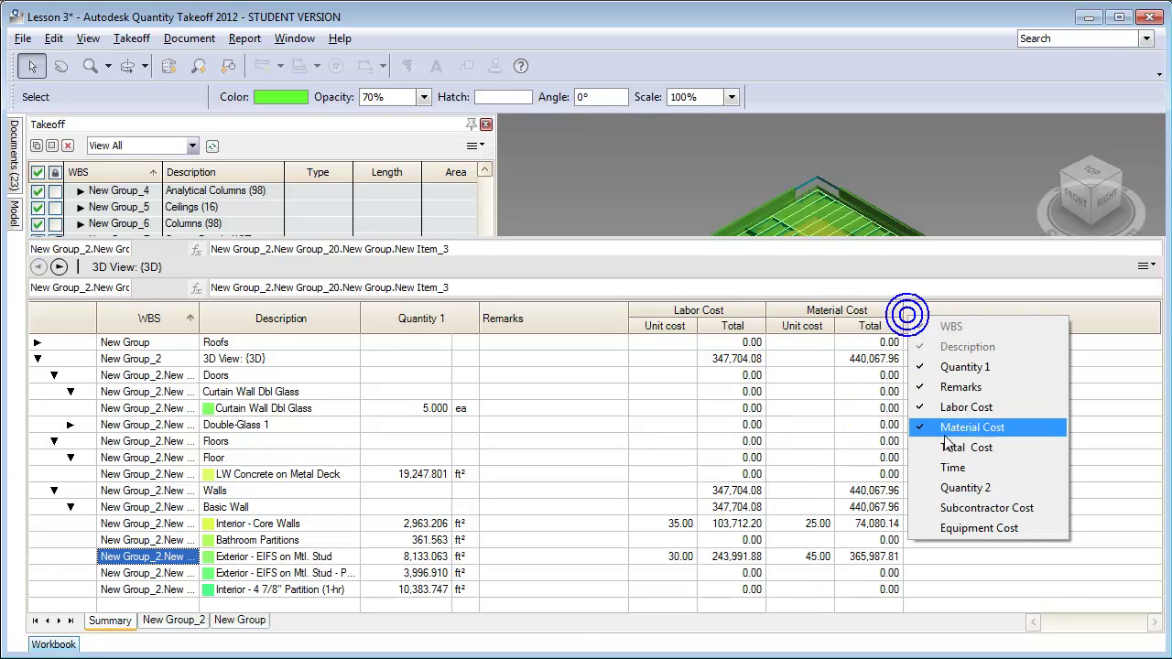
click(963, 509)
right_click(1067, 319)
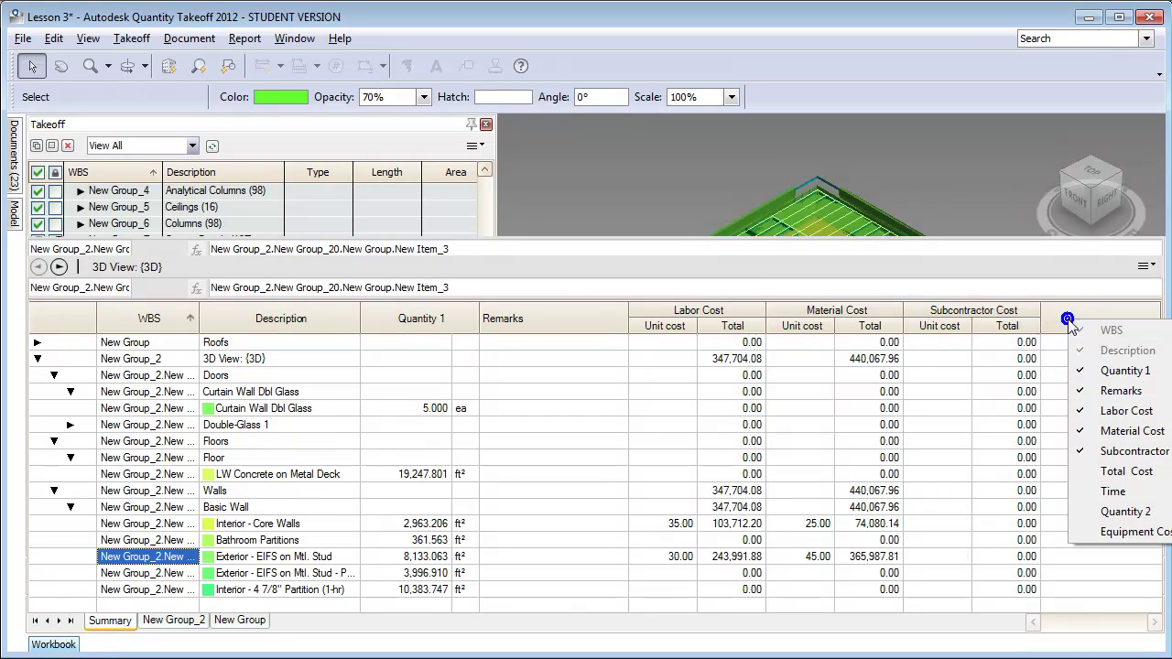
click(1124, 472)
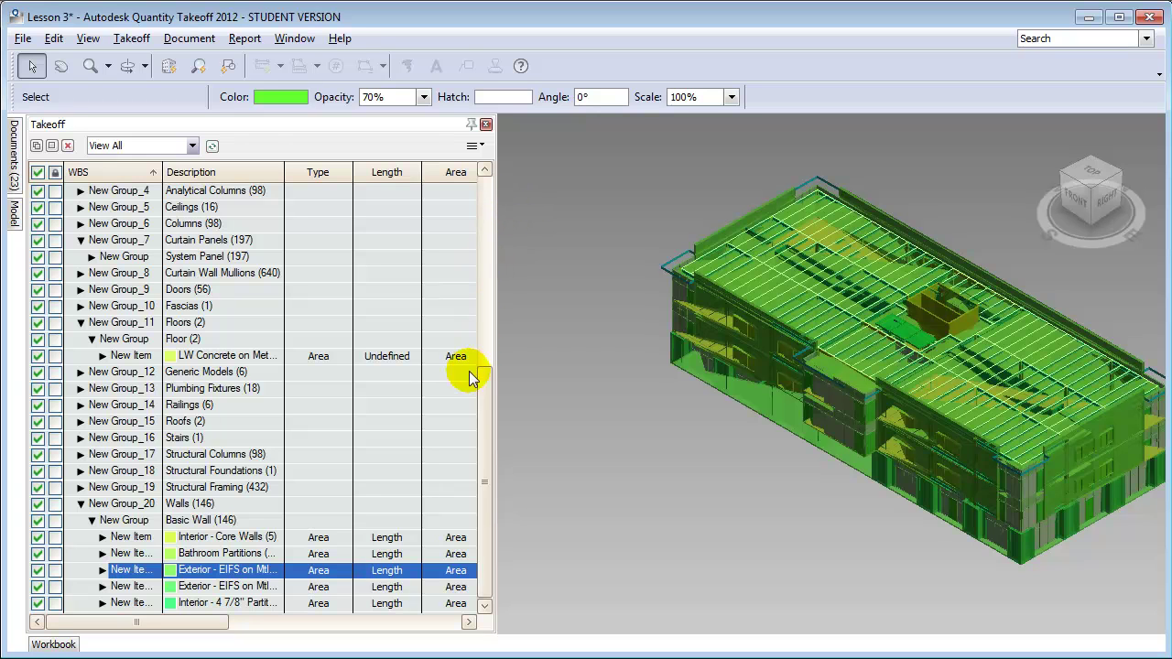
Step: Expand Doors > Single-Glass 1 and set the 36" x 84" (24) item's Type to Count
drag(481, 391, 491, 354)
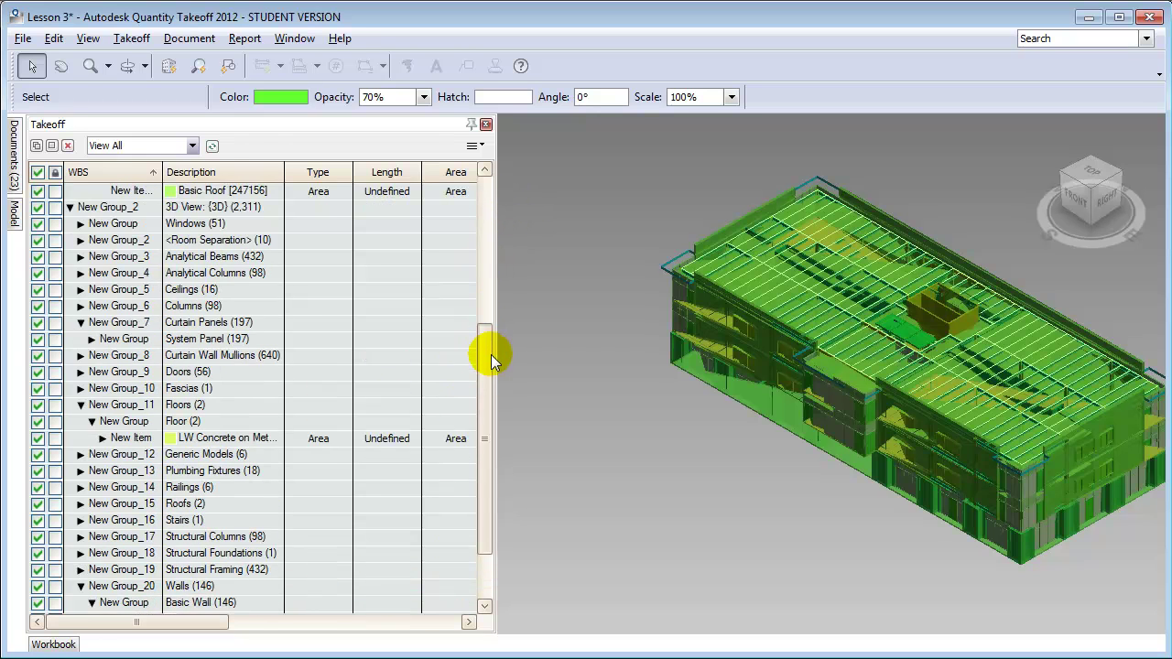
click(81, 371)
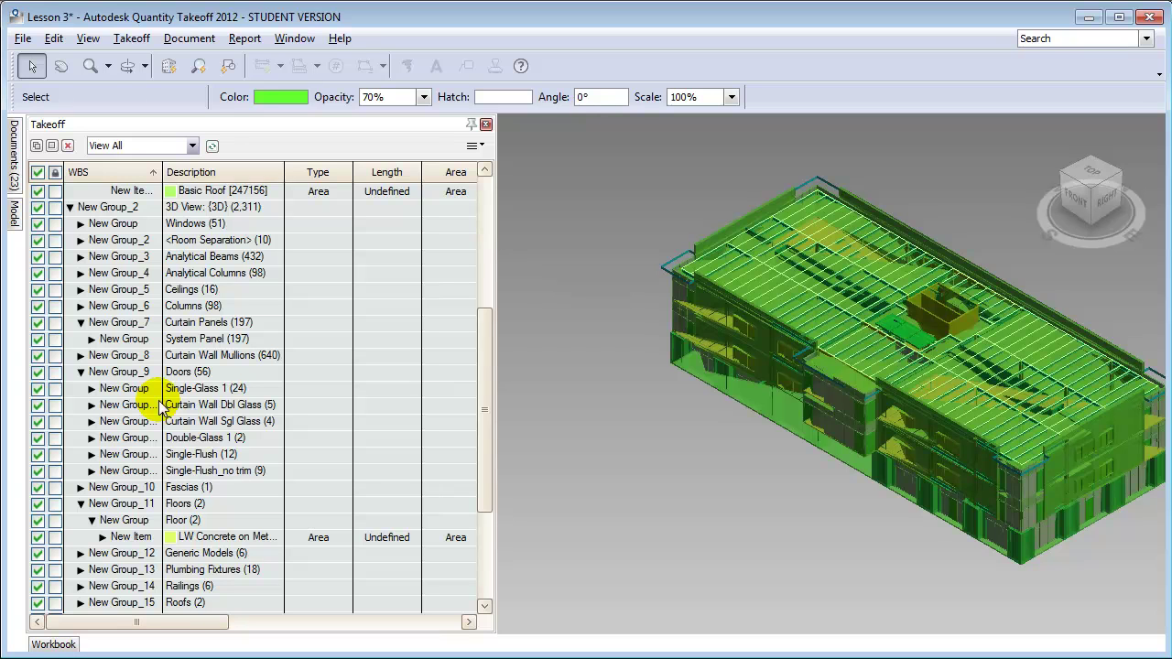
click(92, 388)
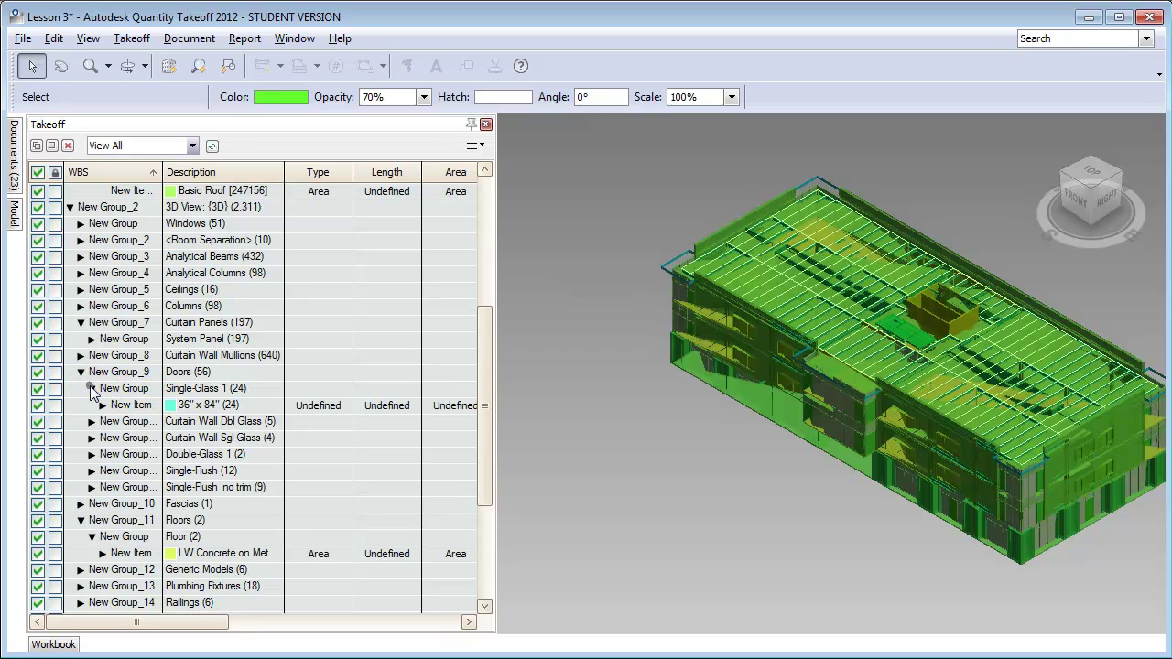
click(331, 406)
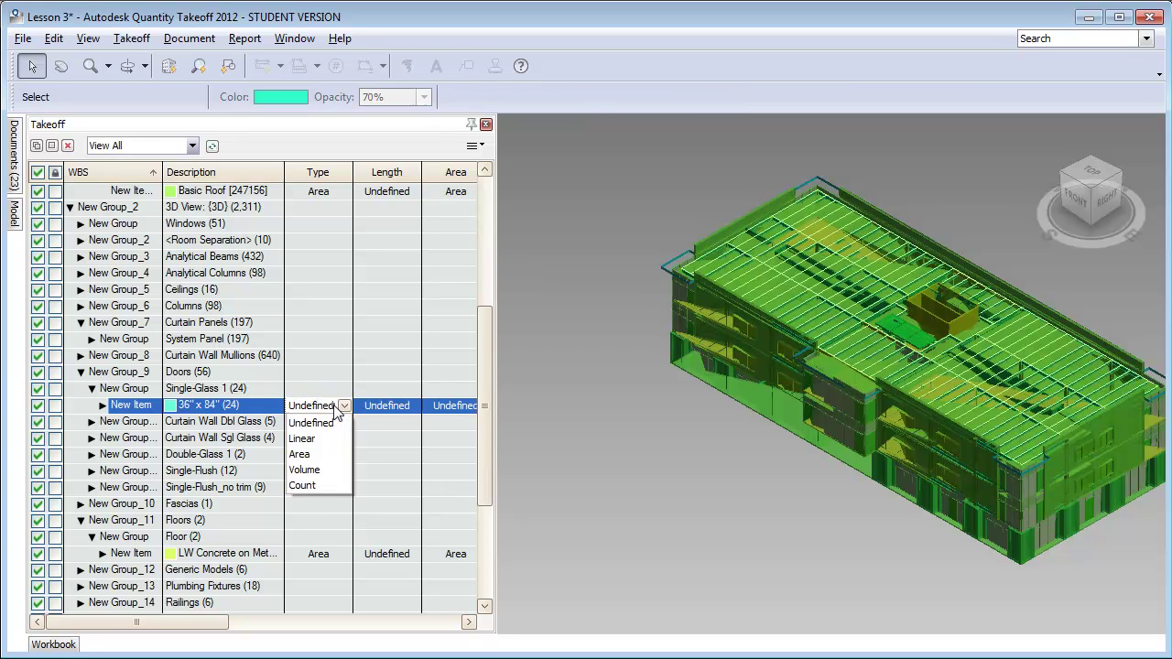
click(306, 484)
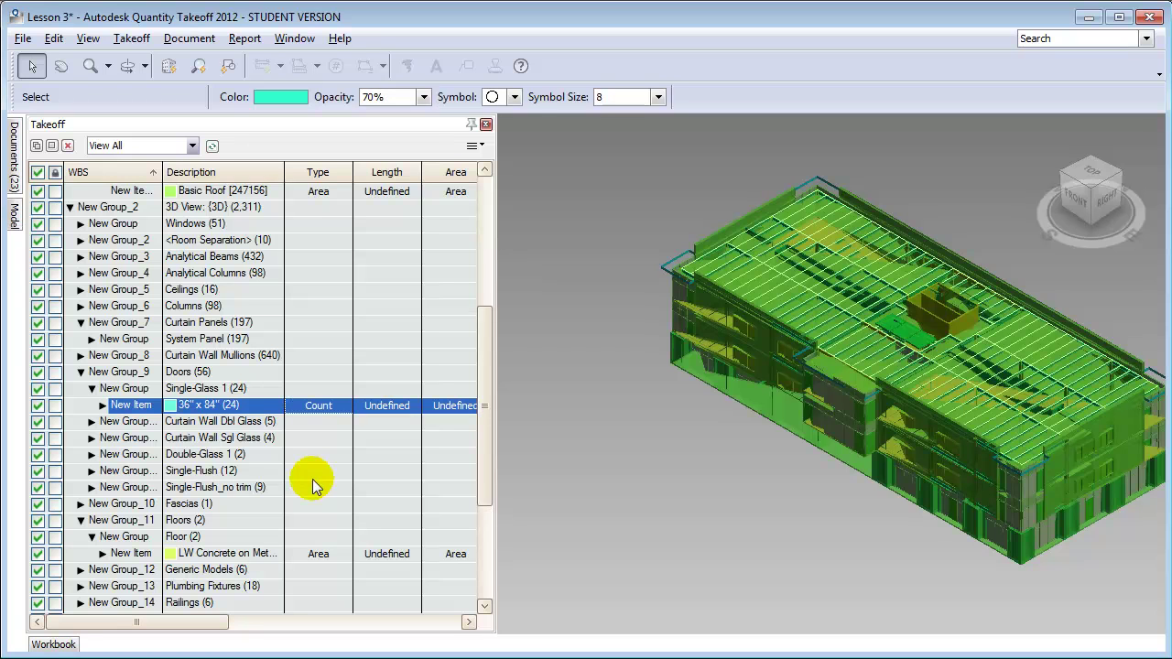
right_click(327, 405)
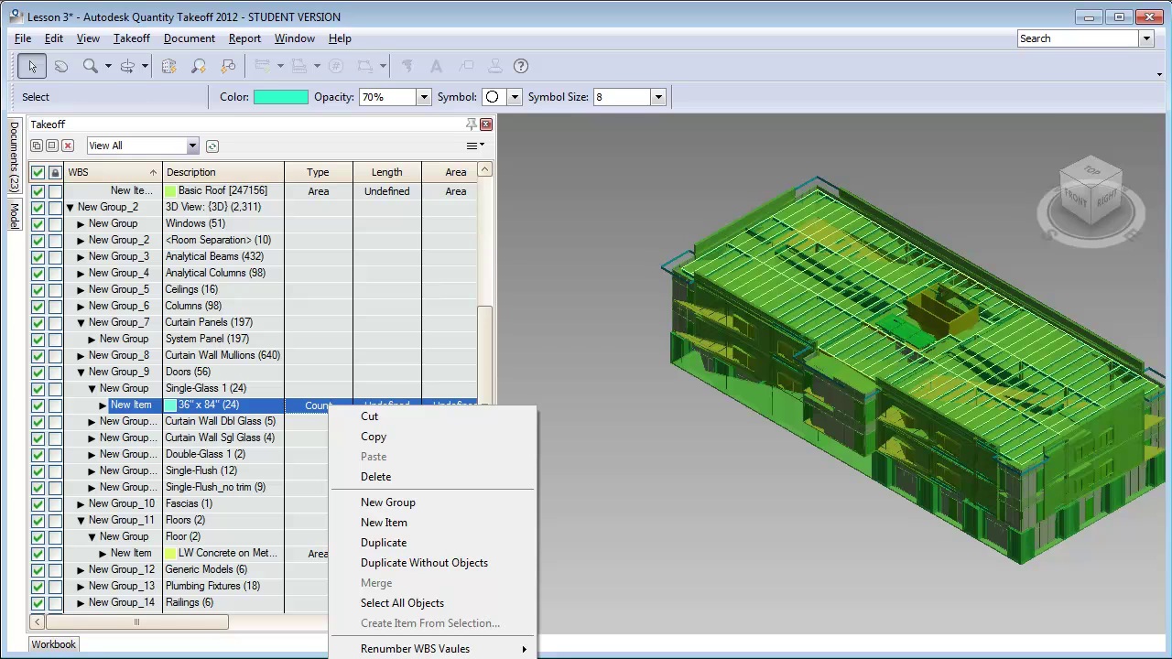
Step: Give the 36" x 84" door item cost data of 350.00 material and 90.00 labor per count
click(393, 655)
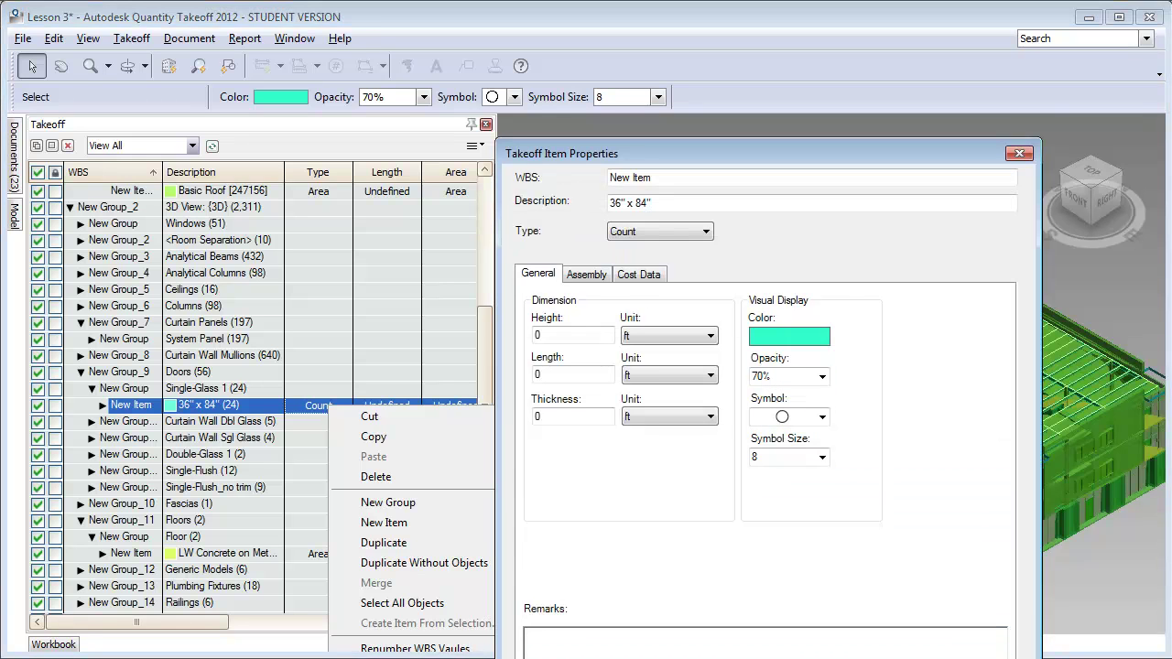
click(641, 273)
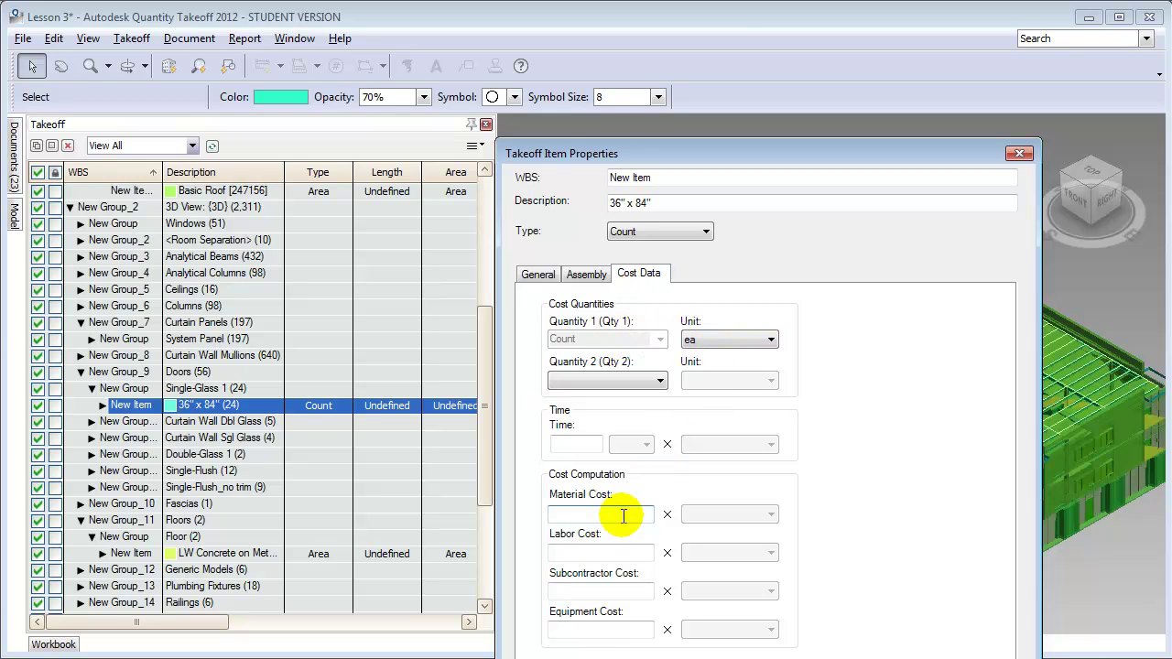
text(350)
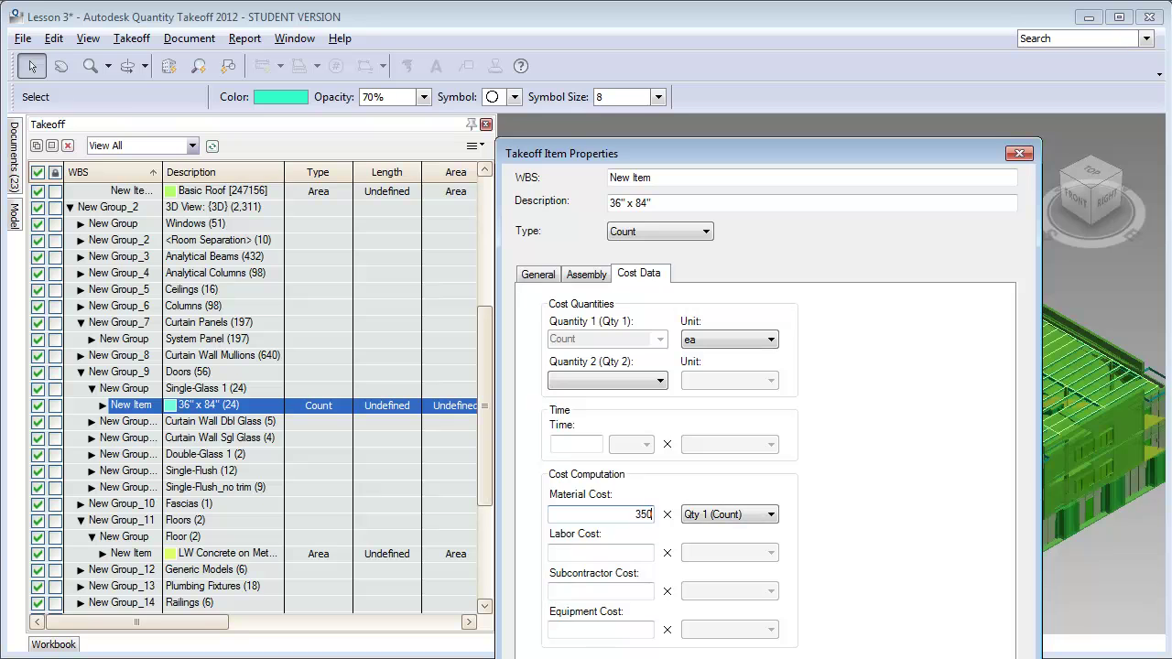
key(Tab)
text(90)
key(Tab)
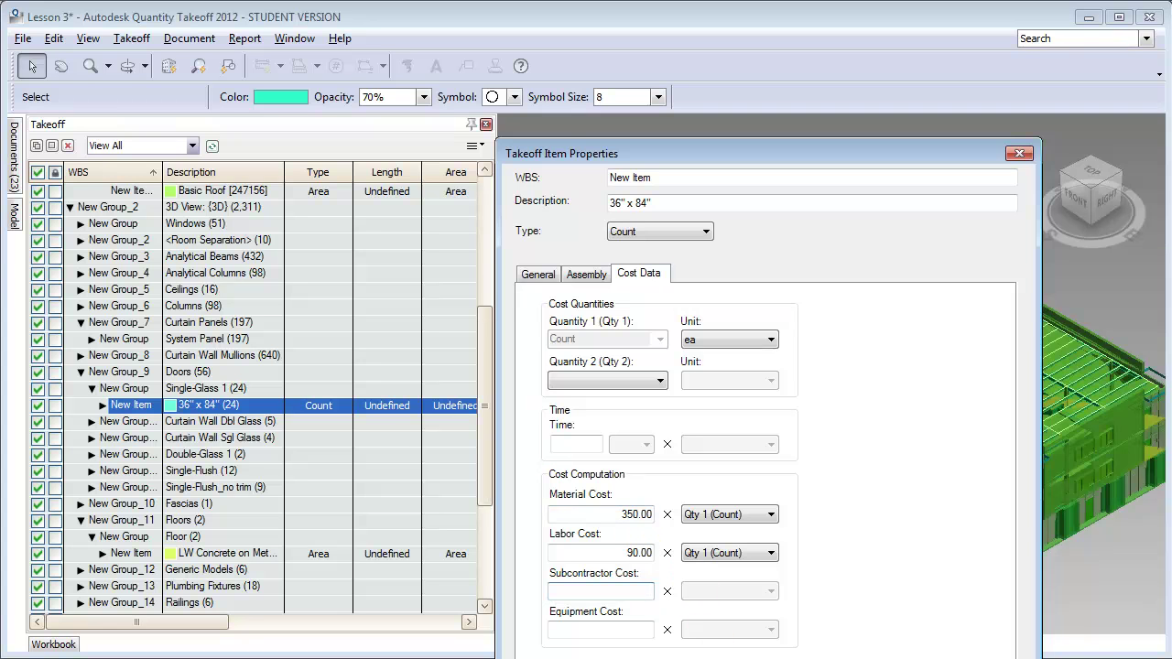
click(318, 421)
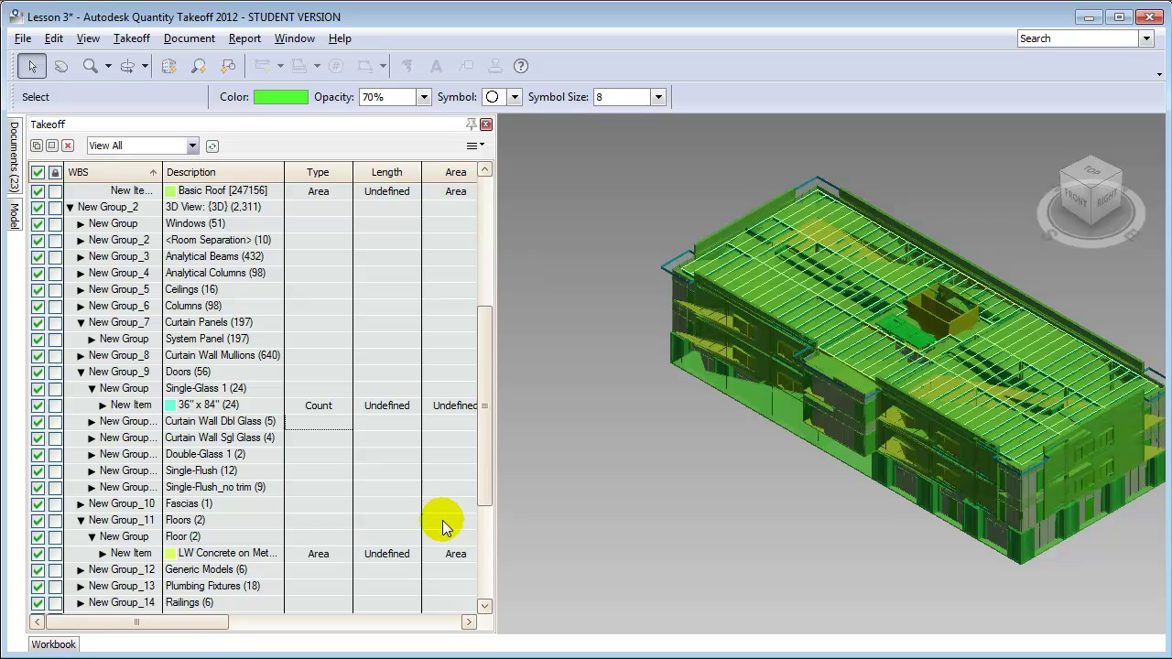
Step: Expand the Curtain Wall Dbl Glass door group and change its item's type to Count
click(91, 421)
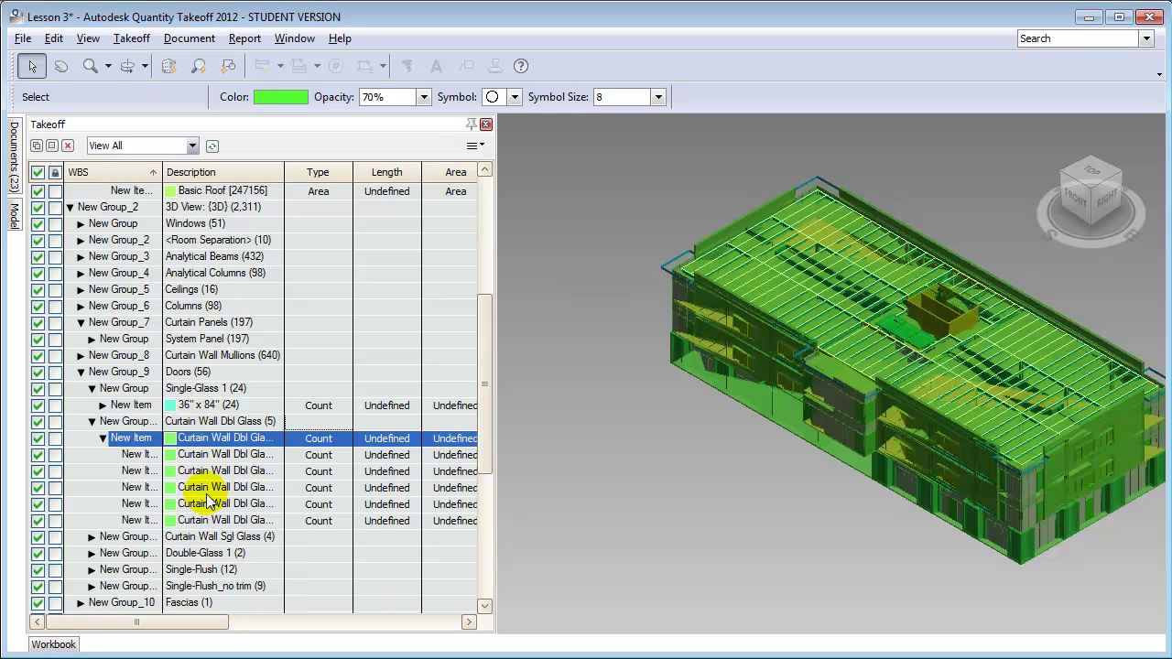
click(309, 440)
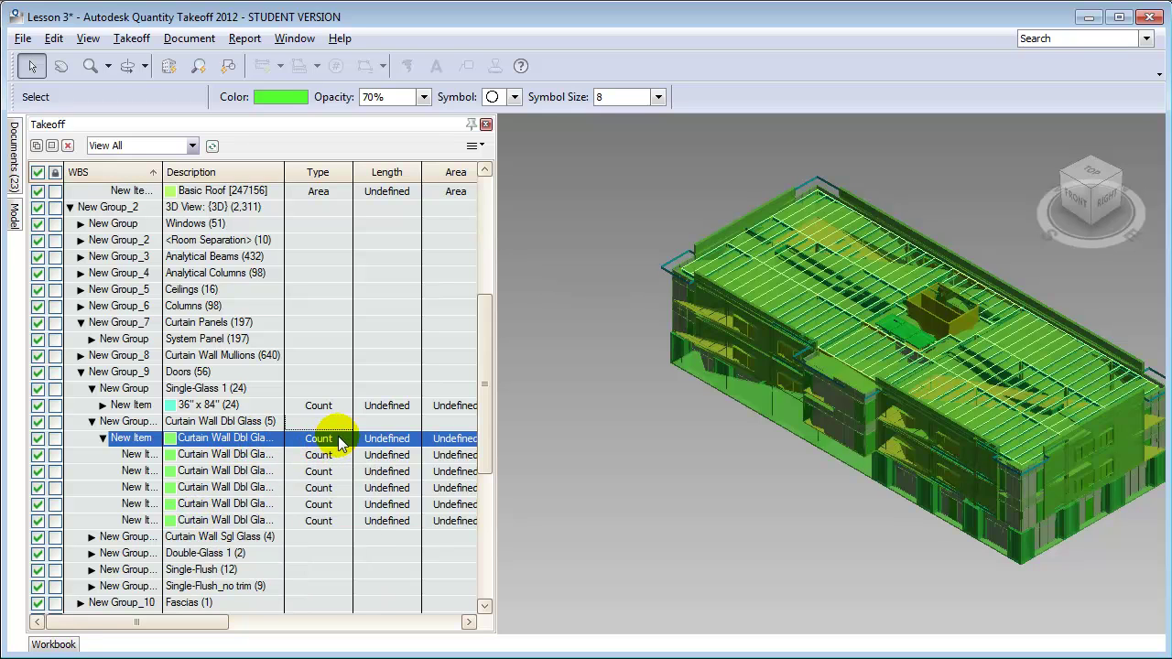
click(340, 438)
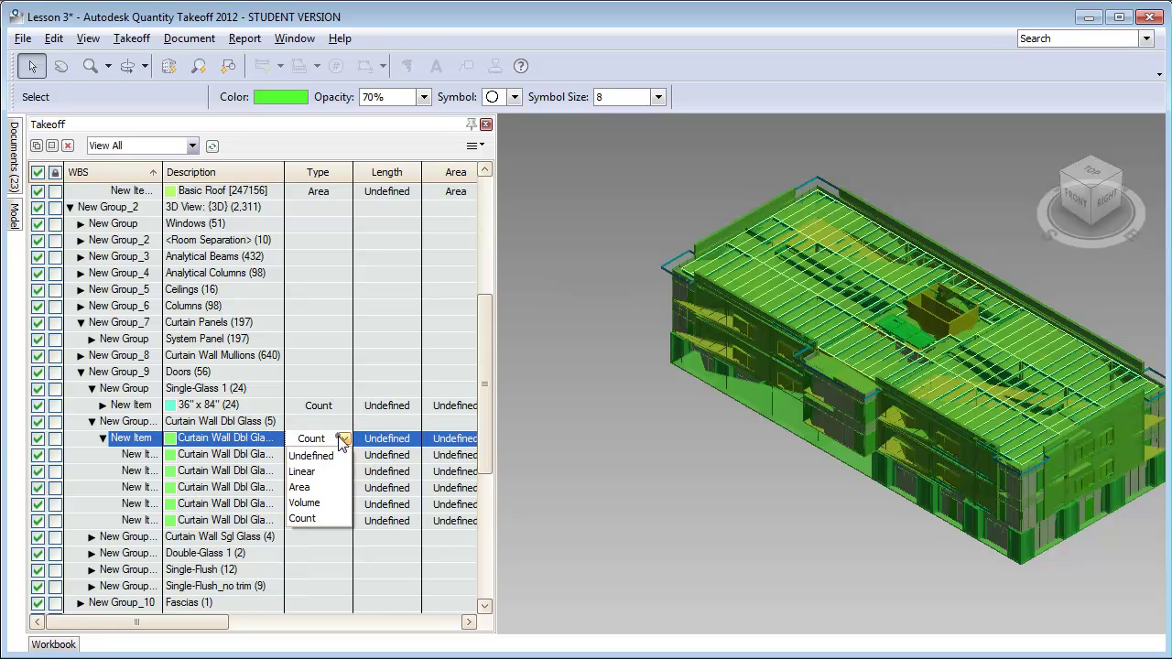
click(310, 518)
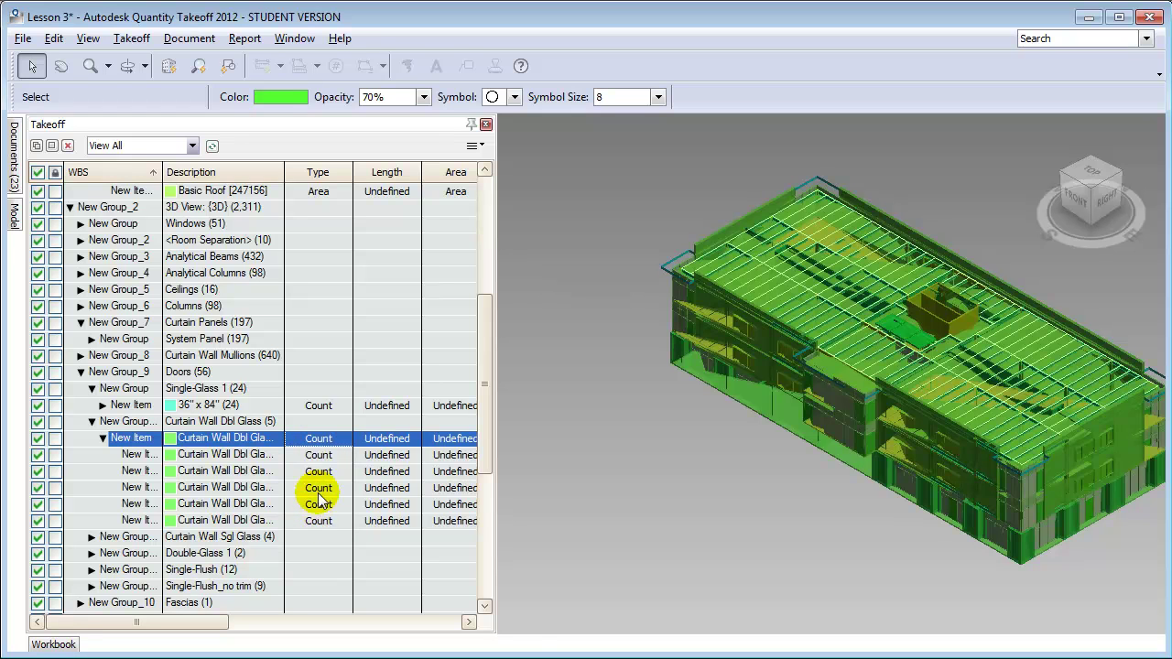
Step: Enter 850 material cost and 250 labor cost in the Curtain Wall Dbl Glass item's Cost Data properties
right_click(327, 439)
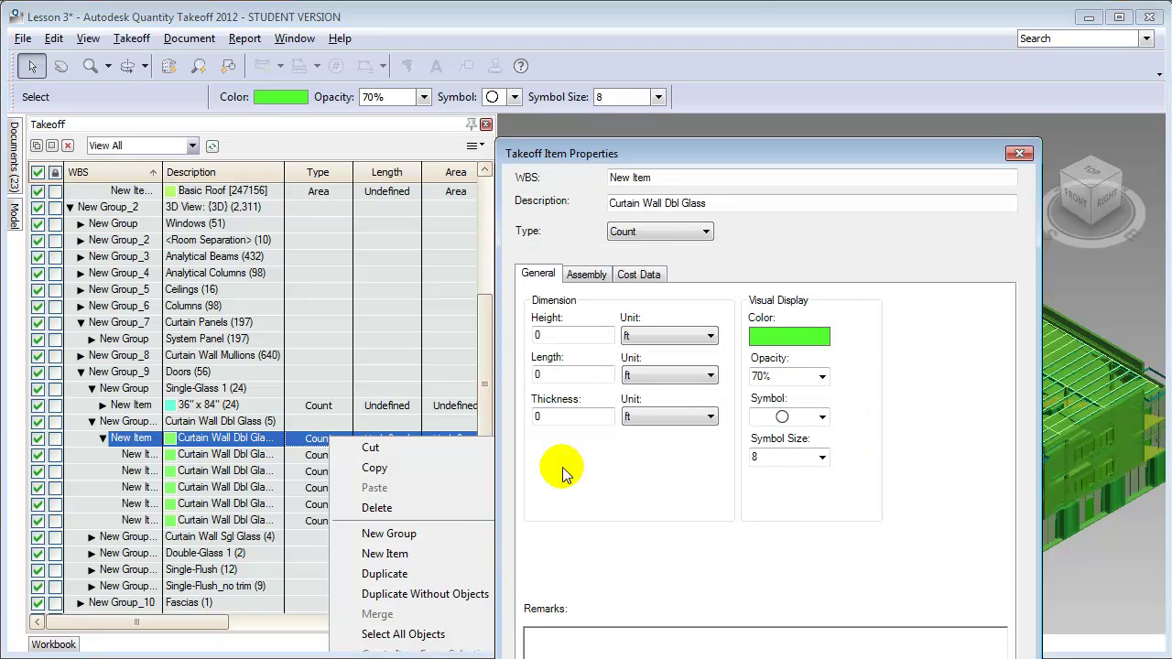
click(649, 275)
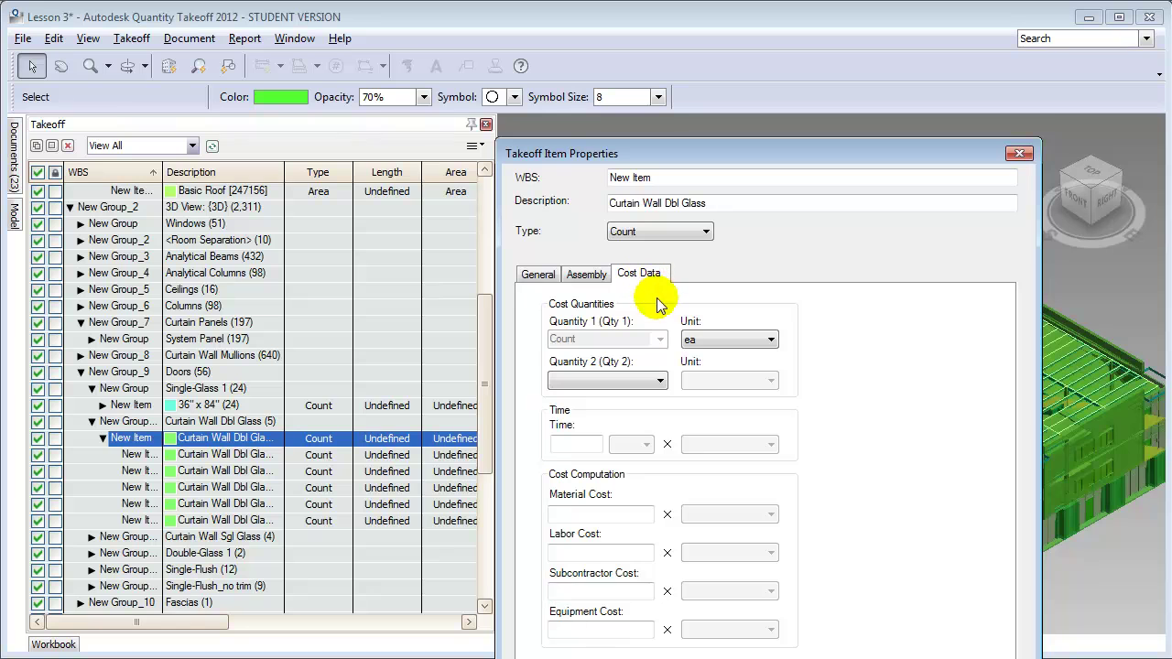
click(621, 516)
click(616, 517)
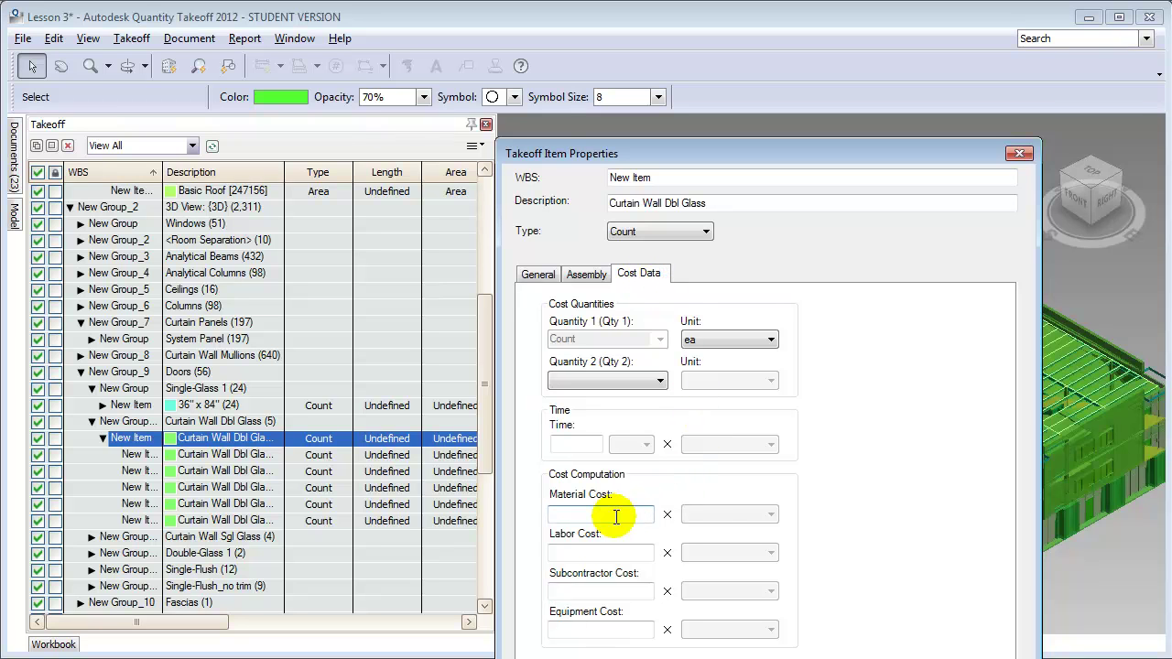
text(850)
key(Tab)
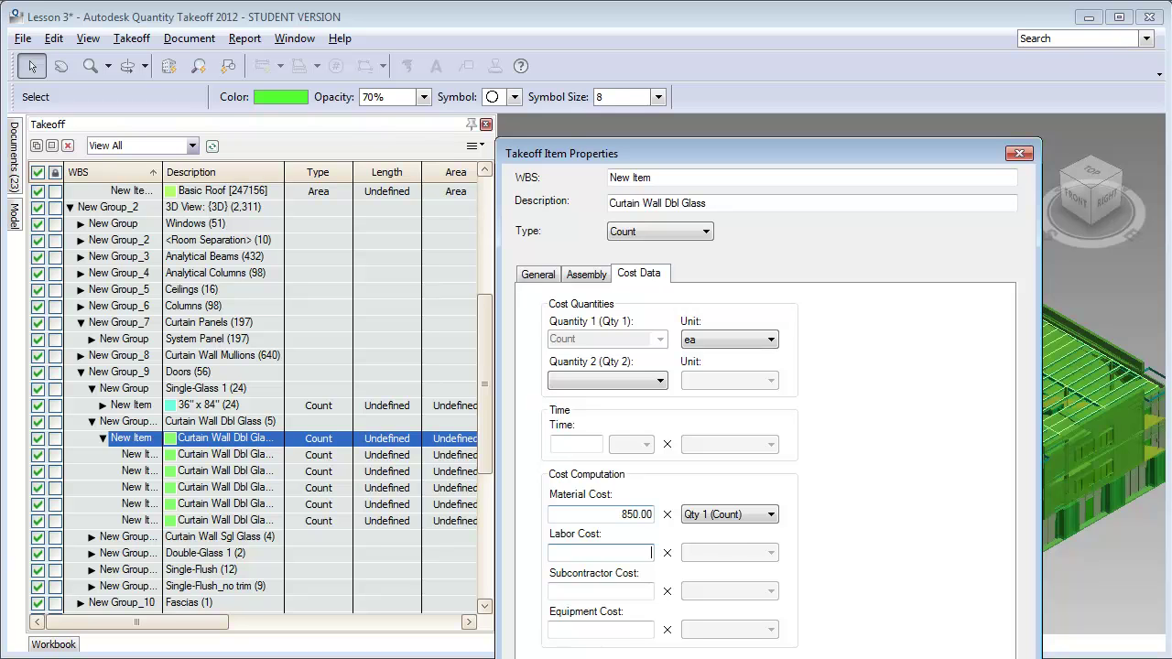
text(250)
click(762, 583)
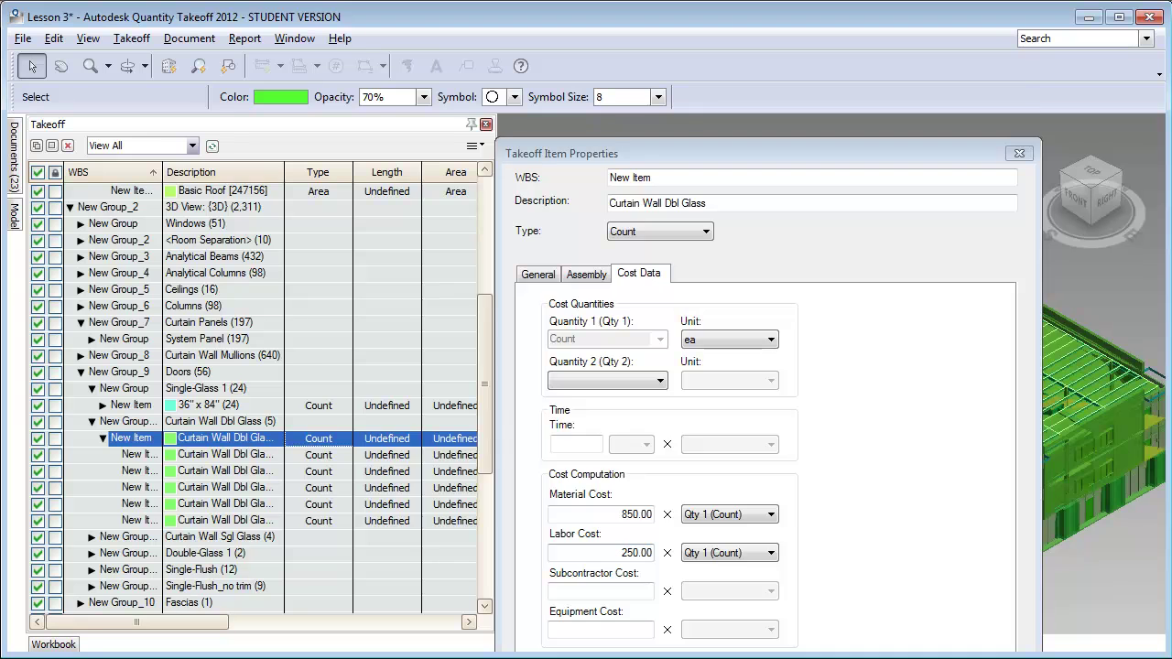
key(Return)
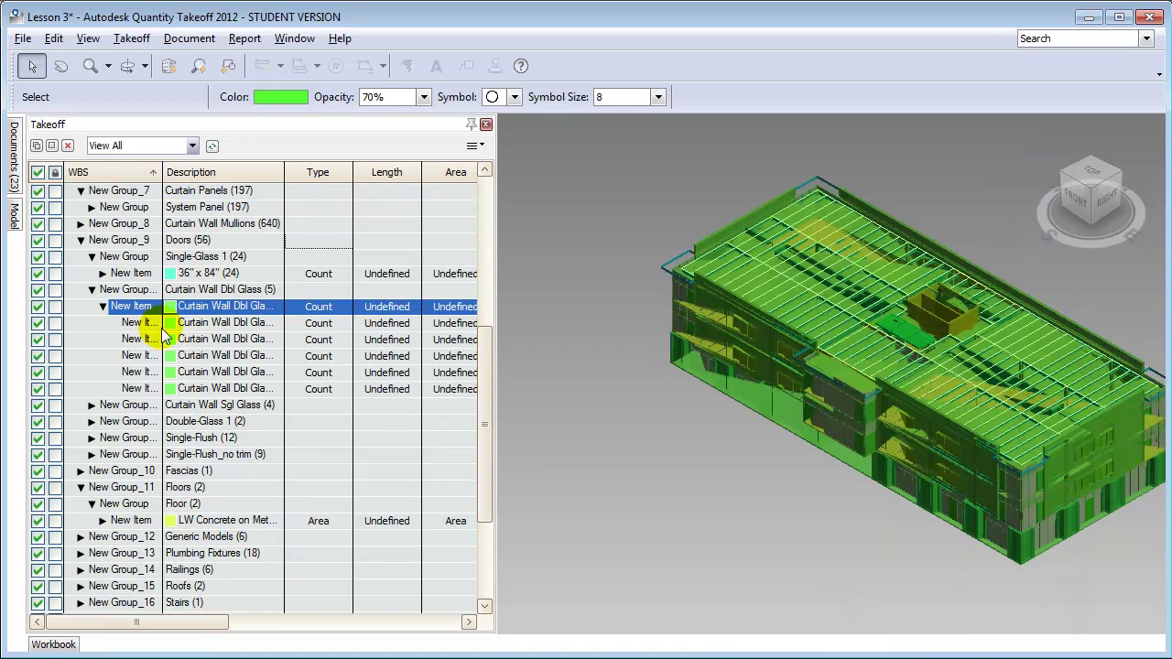
Step: Collapse Doors, expand Windows, and make the Curtain Wall Awning item a Count takeoff
click(91, 289)
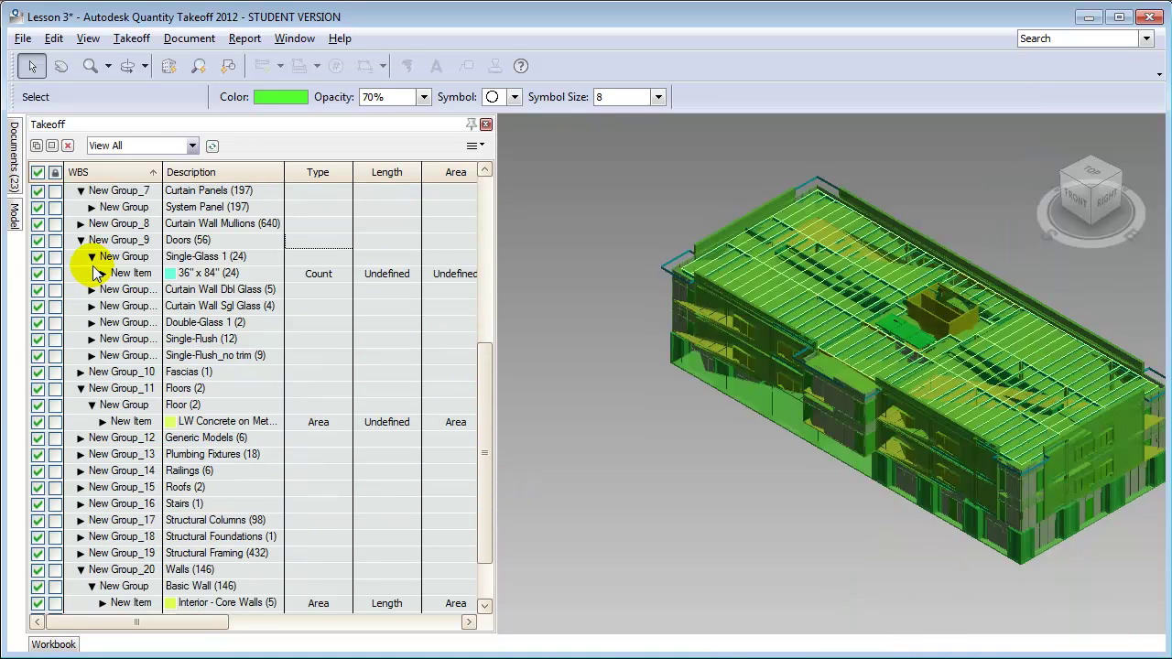
click(81, 240)
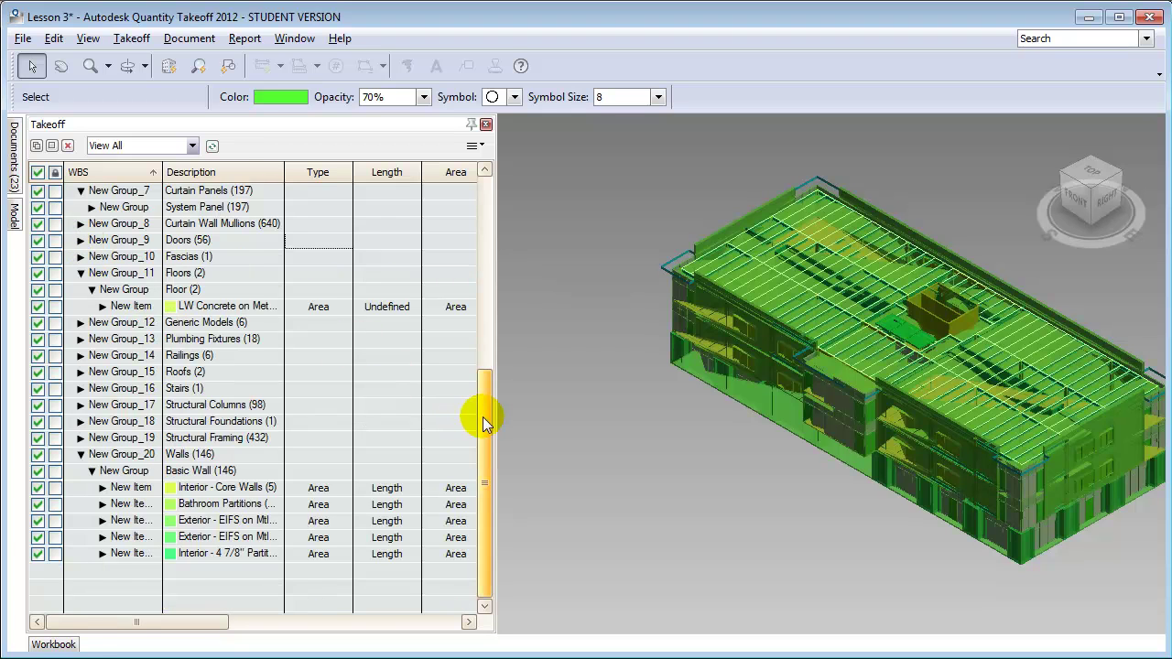
drag(486, 402, 489, 320)
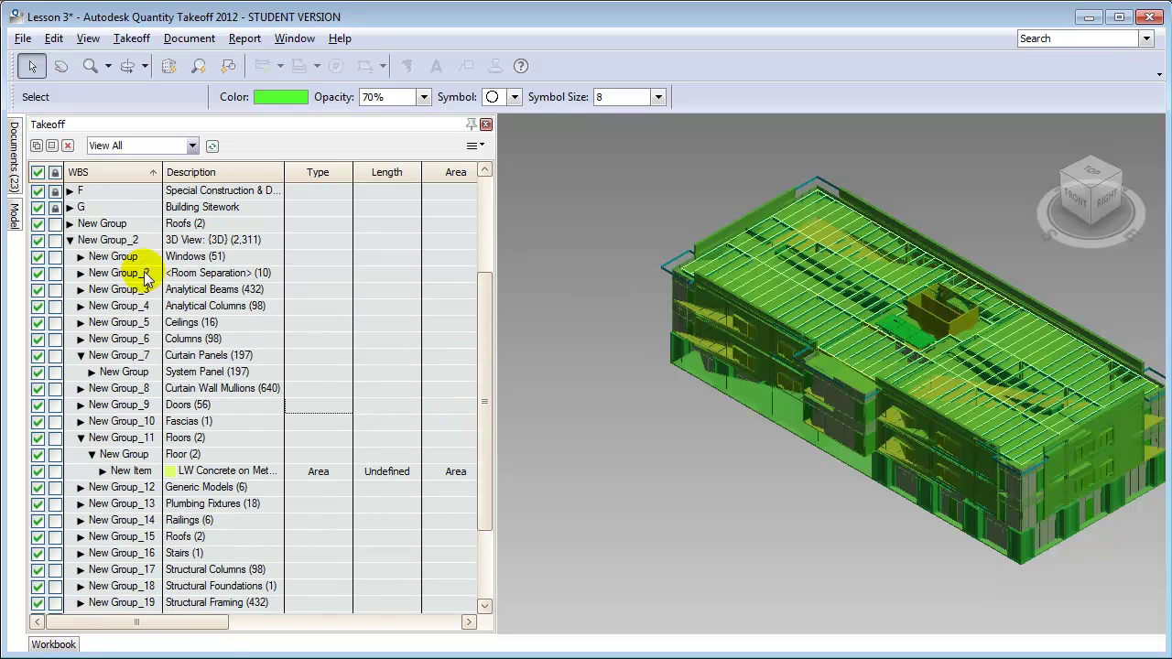
click(80, 258)
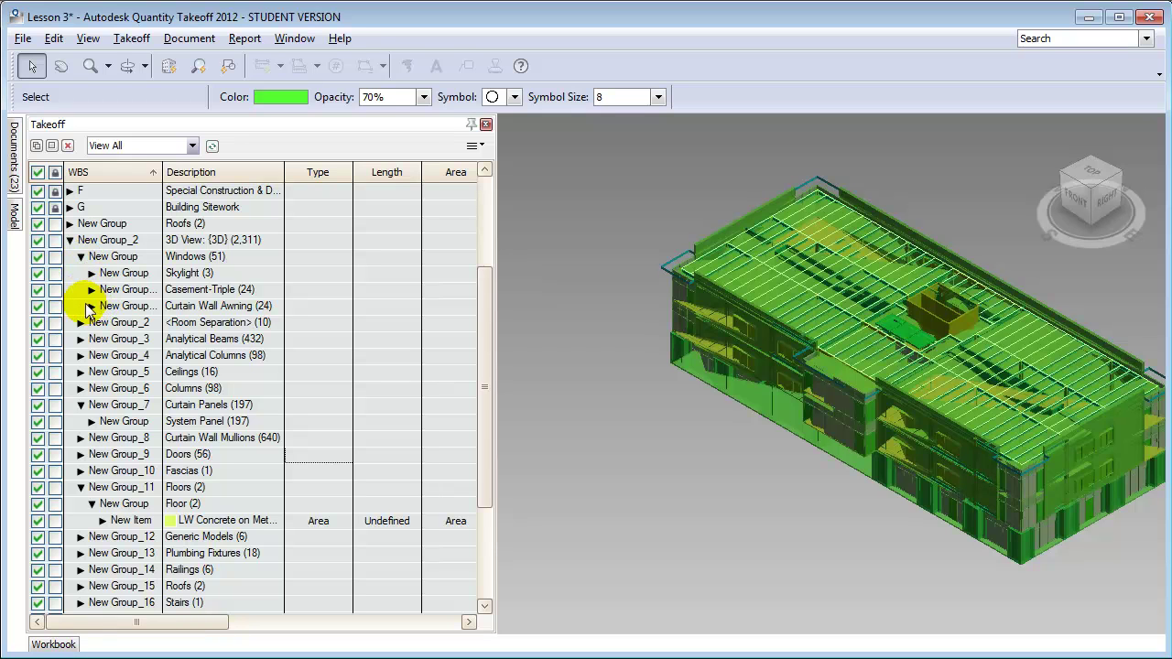
click(92, 306)
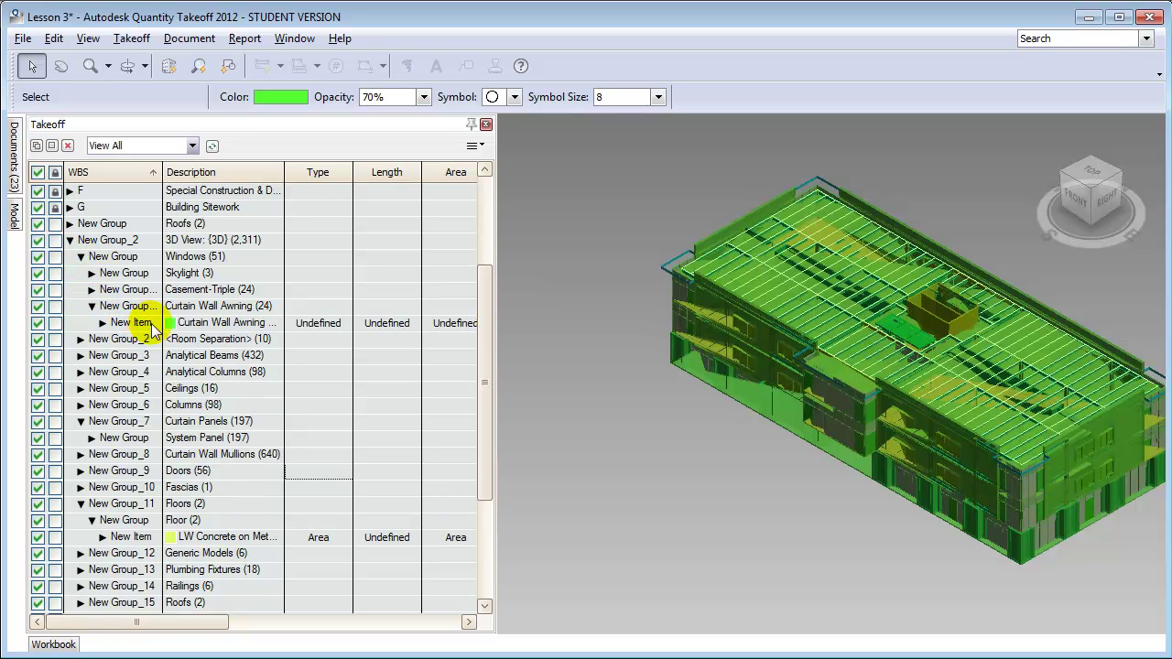
click(316, 323)
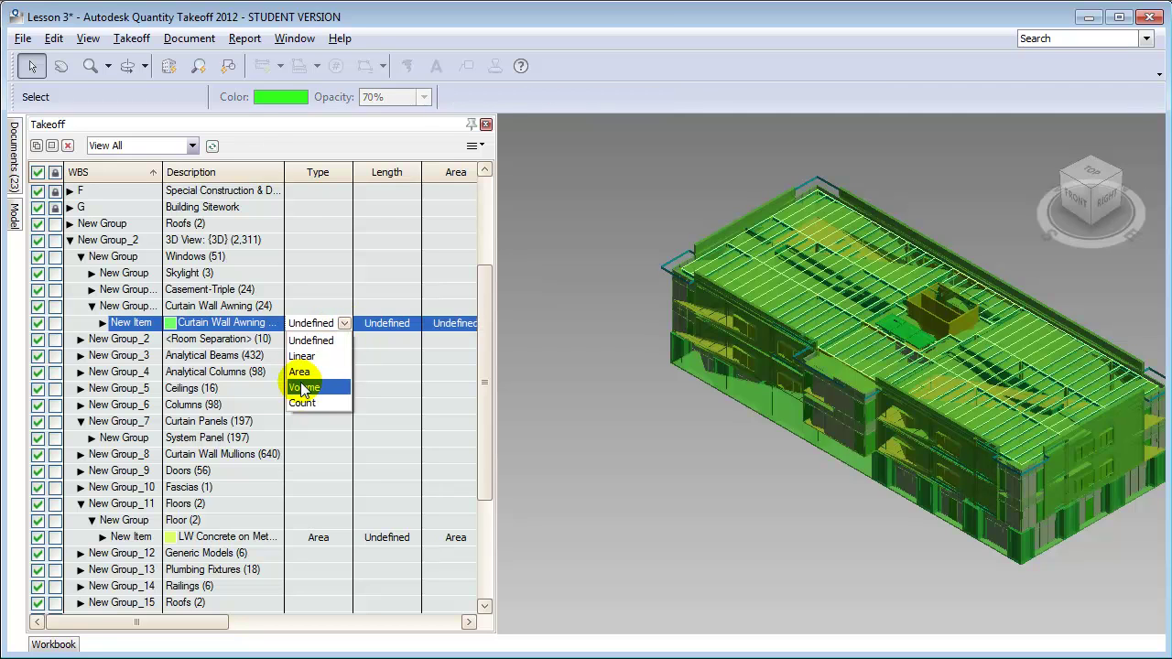
click(302, 402)
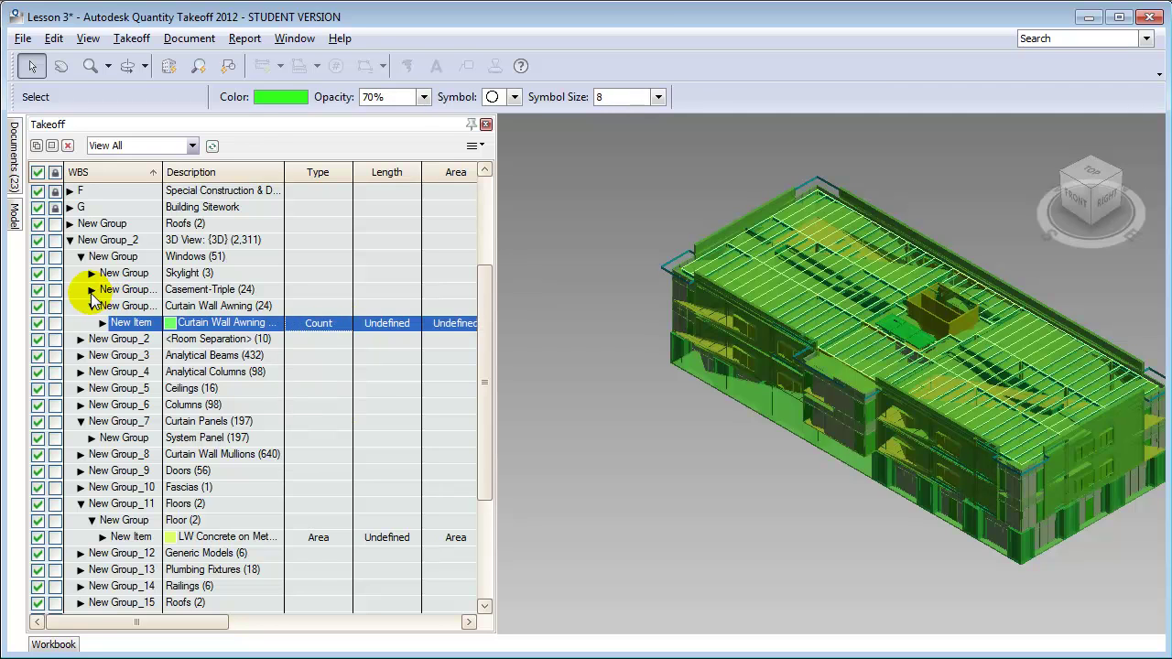
Step: Under Casement-Triple, make Translucent Wall Panels and the 120" x 60" windows Count takeoffs
click(92, 291)
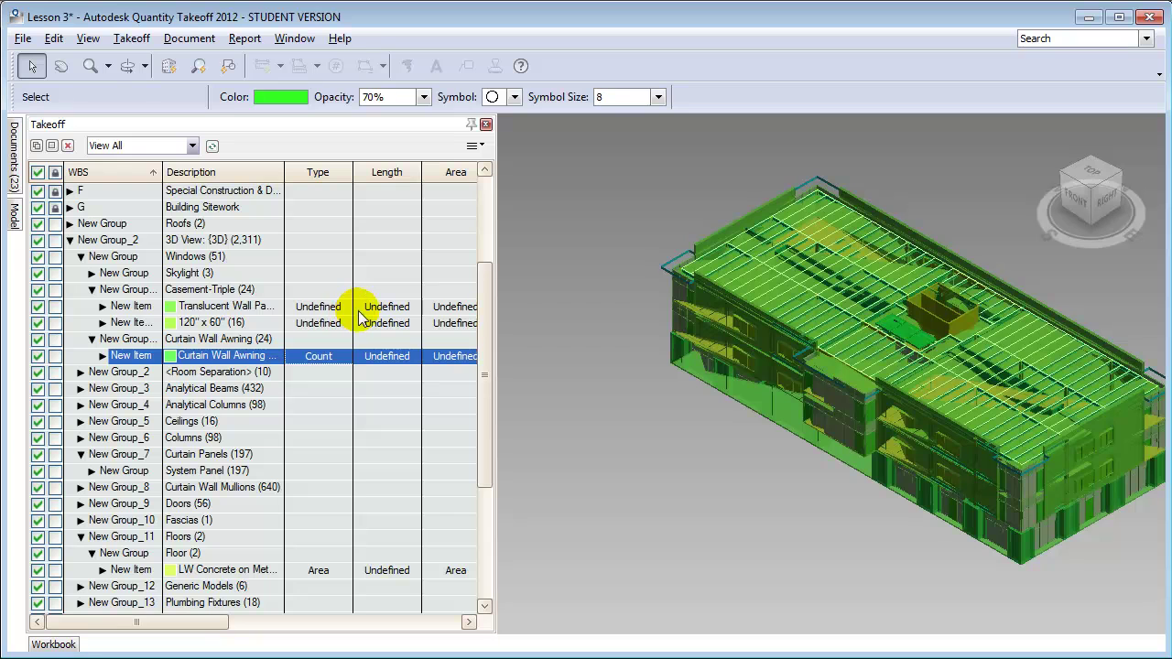
click(321, 307)
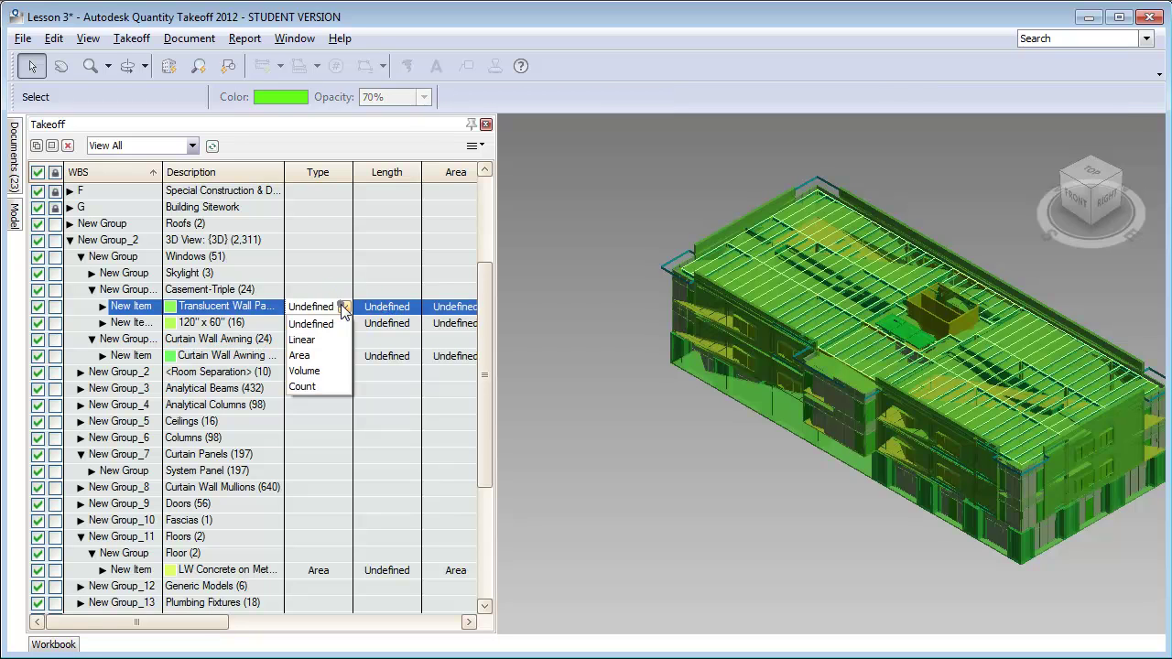
click(315, 386)
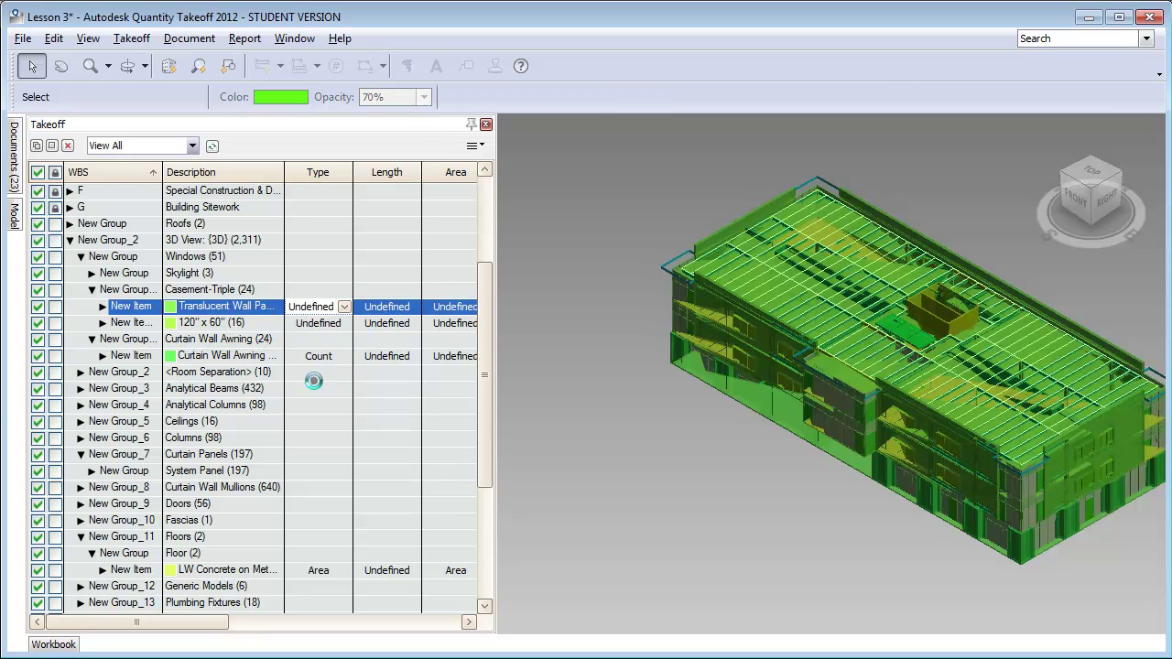
click(339, 330)
click(315, 396)
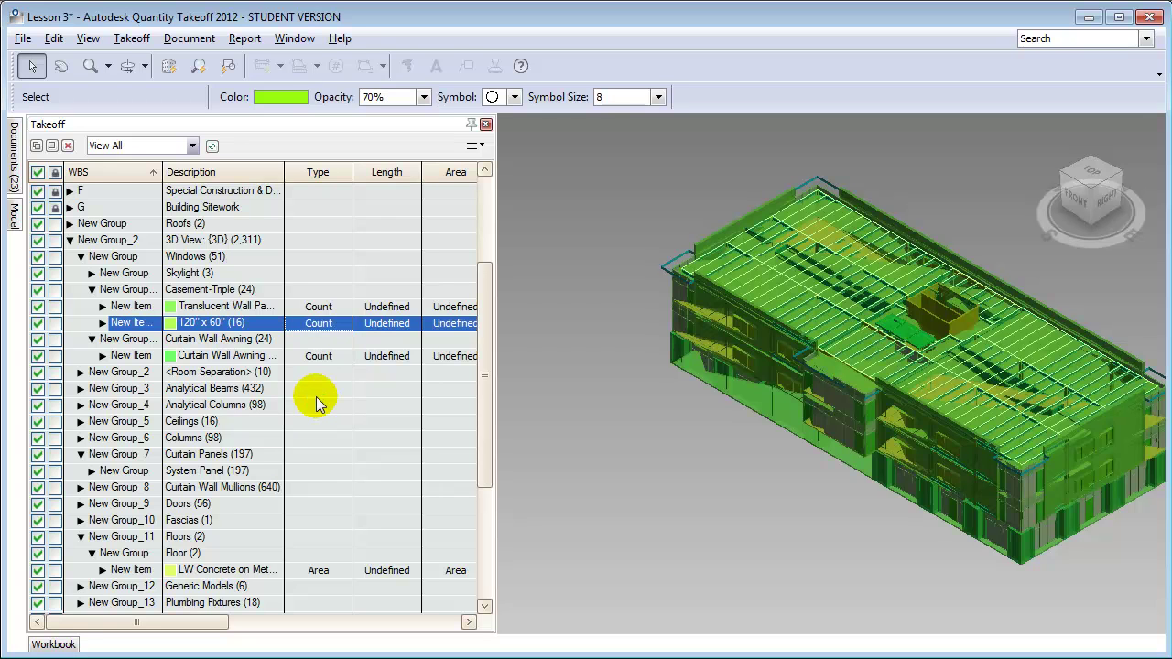
Step: In the Workbook under Windows > Casement-Triple, enter labor unit costs 530 (Translucent Wall Panels) and 800 (120" x 60")
click(65, 645)
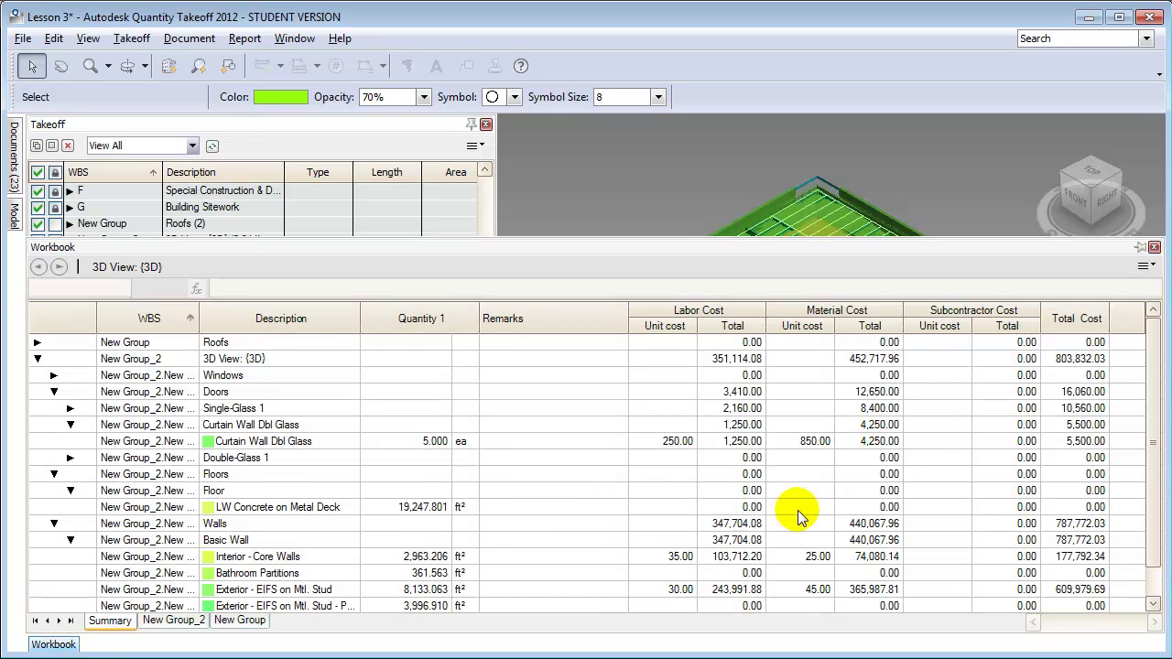
drag(1144, 431, 1152, 513)
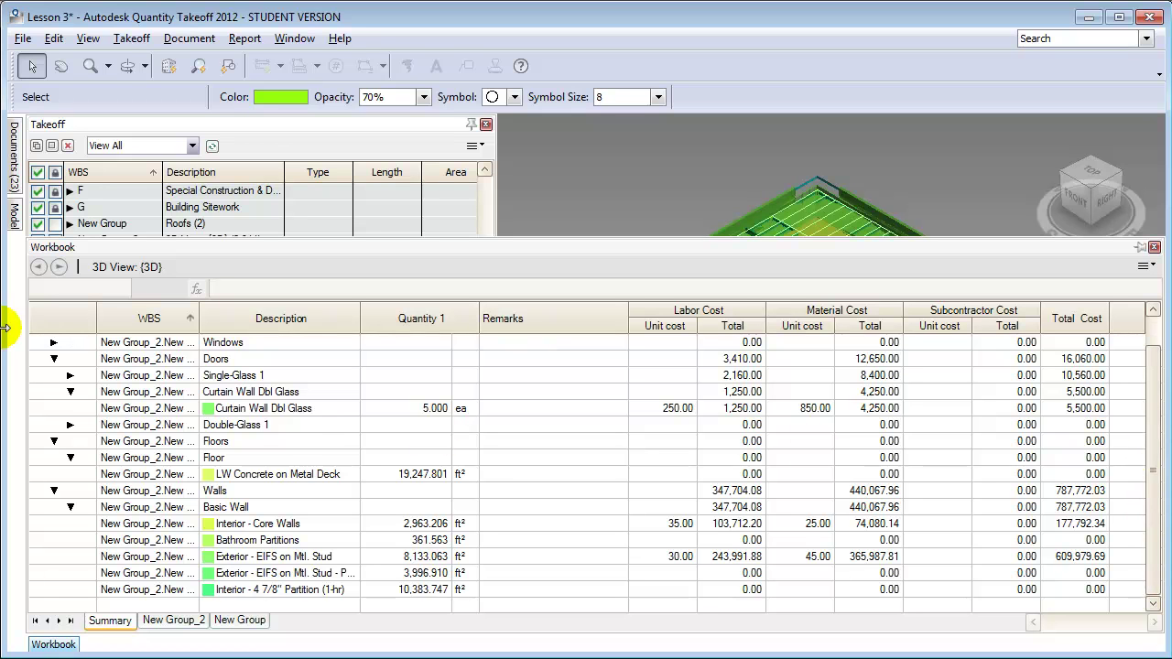
click(52, 343)
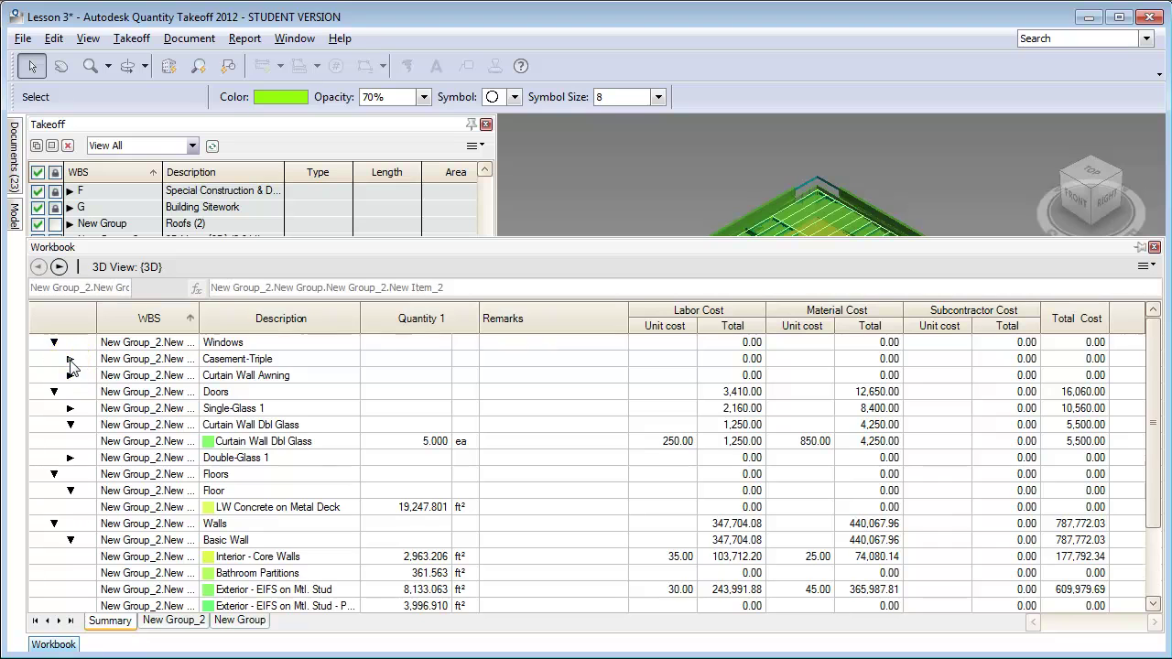
click(70, 358)
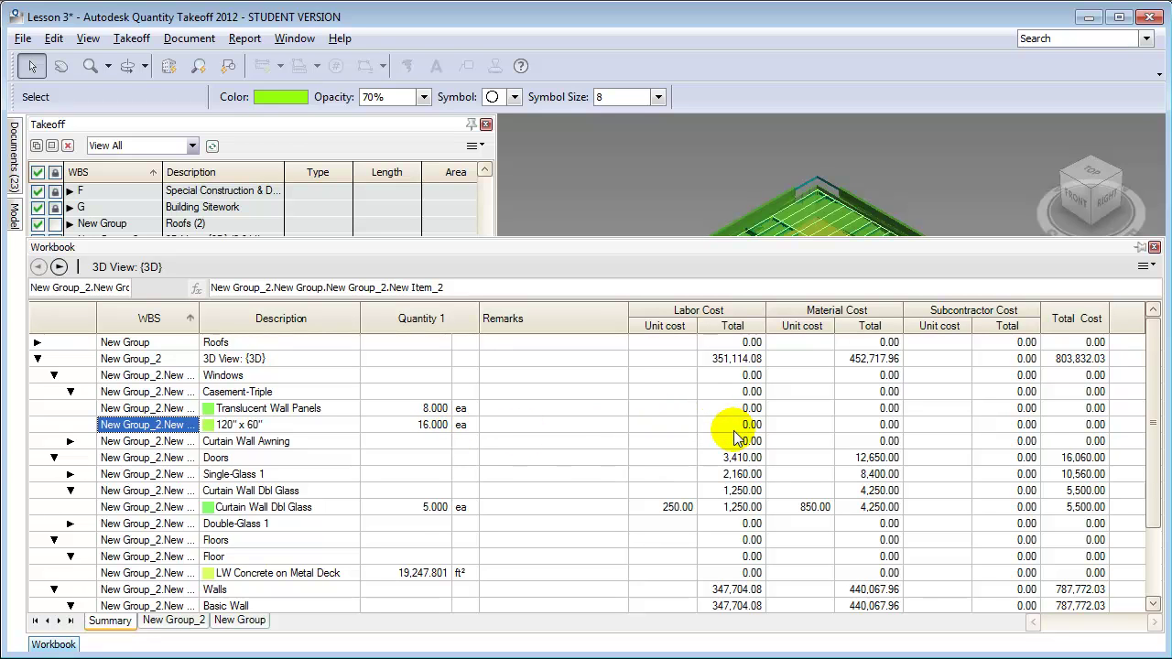
click(684, 409)
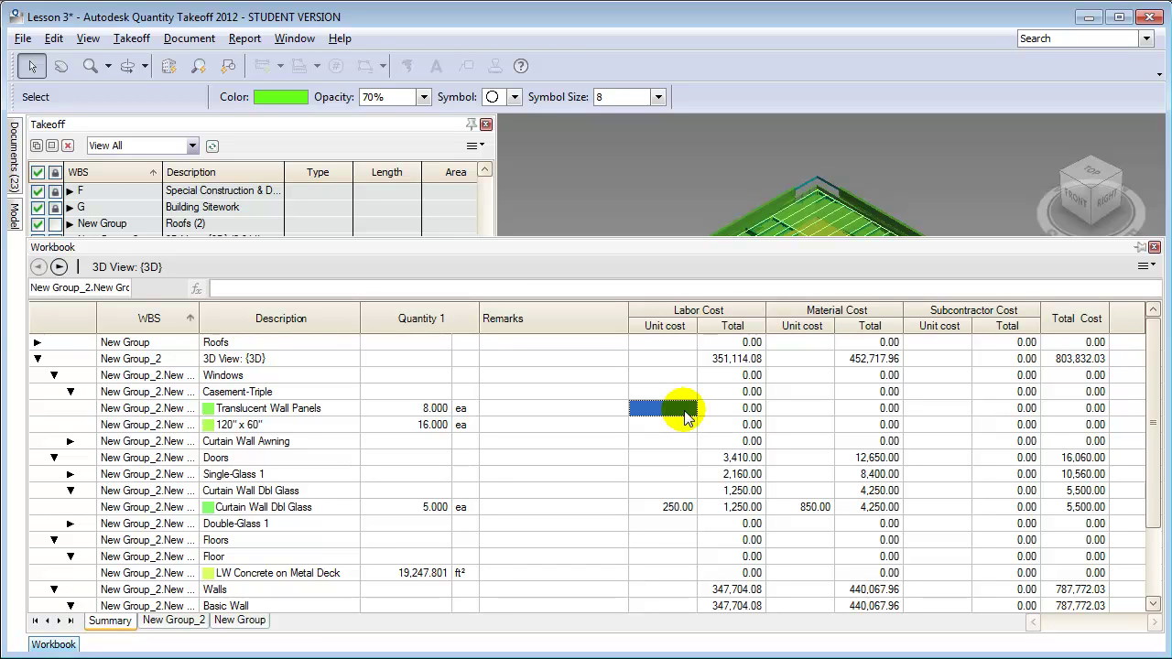
text(530)
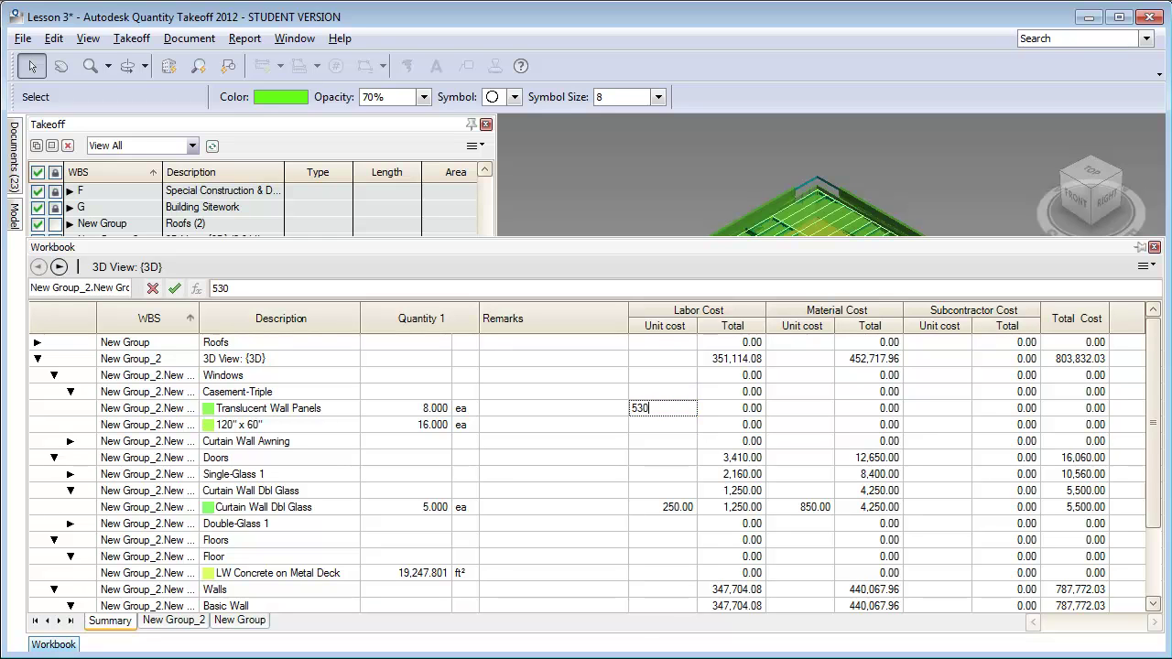
key(Tab)
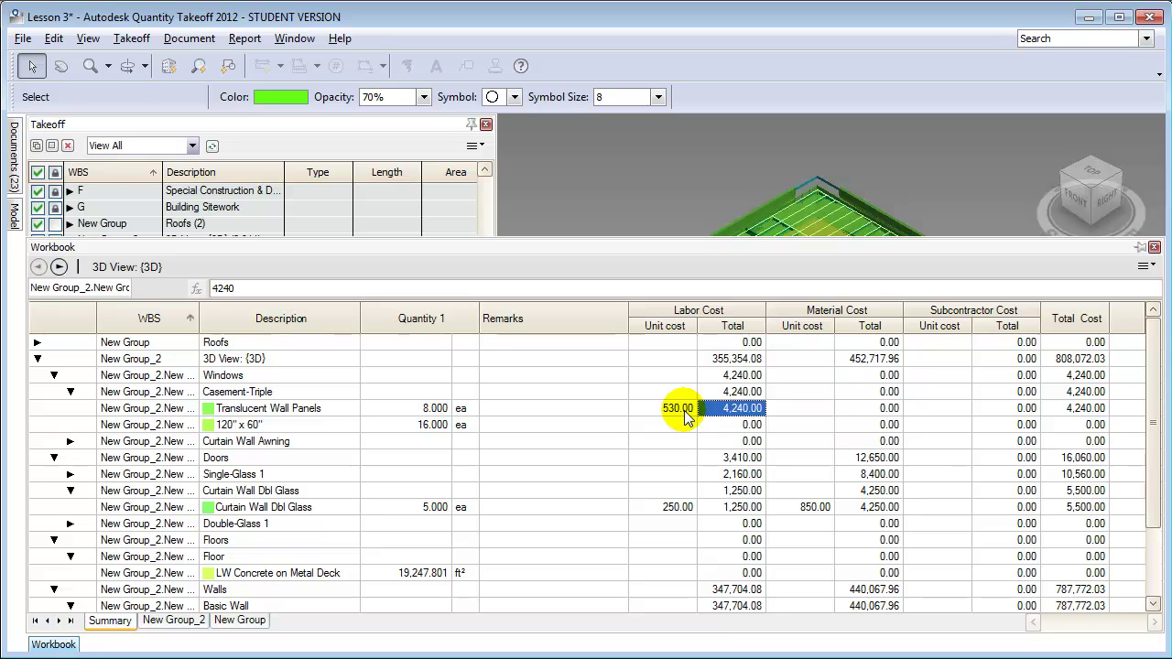
click(674, 425)
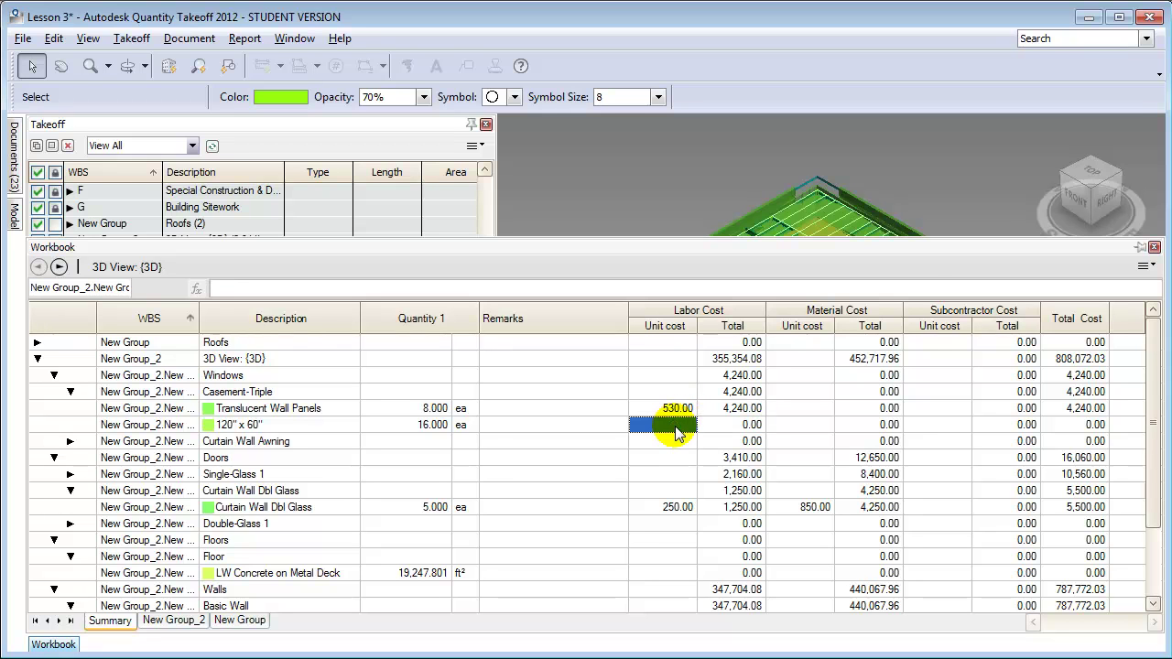
text(800)
key(Tab)
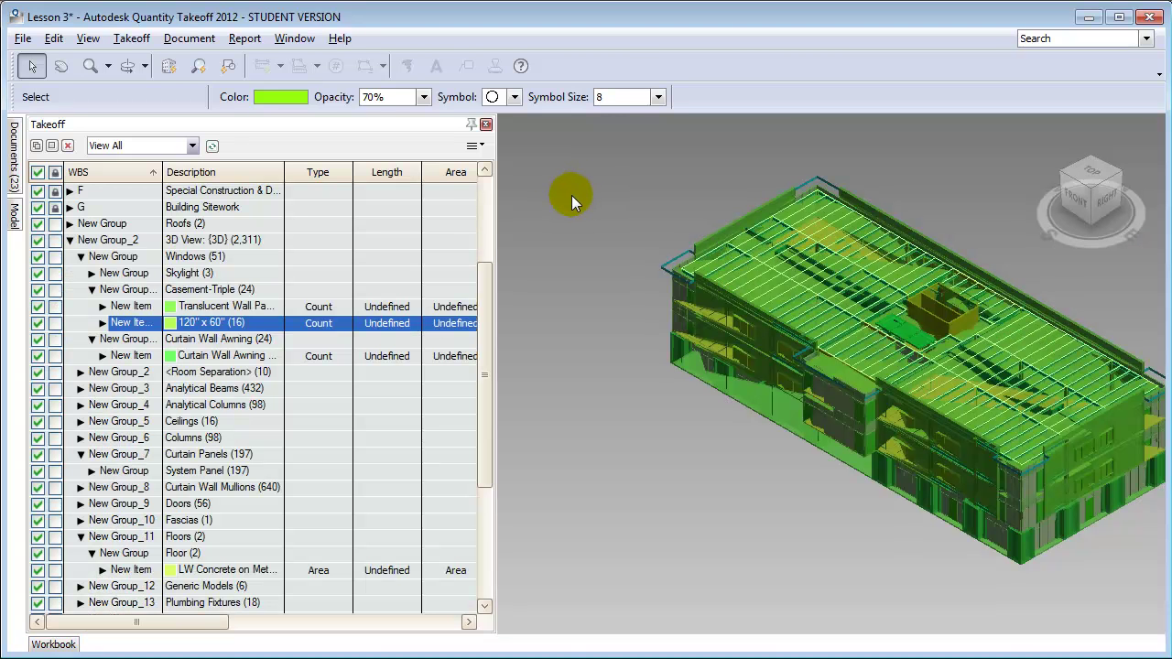
Step: Expand Railings > Railing and make Guardrail - Pipe a Linear takeoff
drag(486, 356, 474, 468)
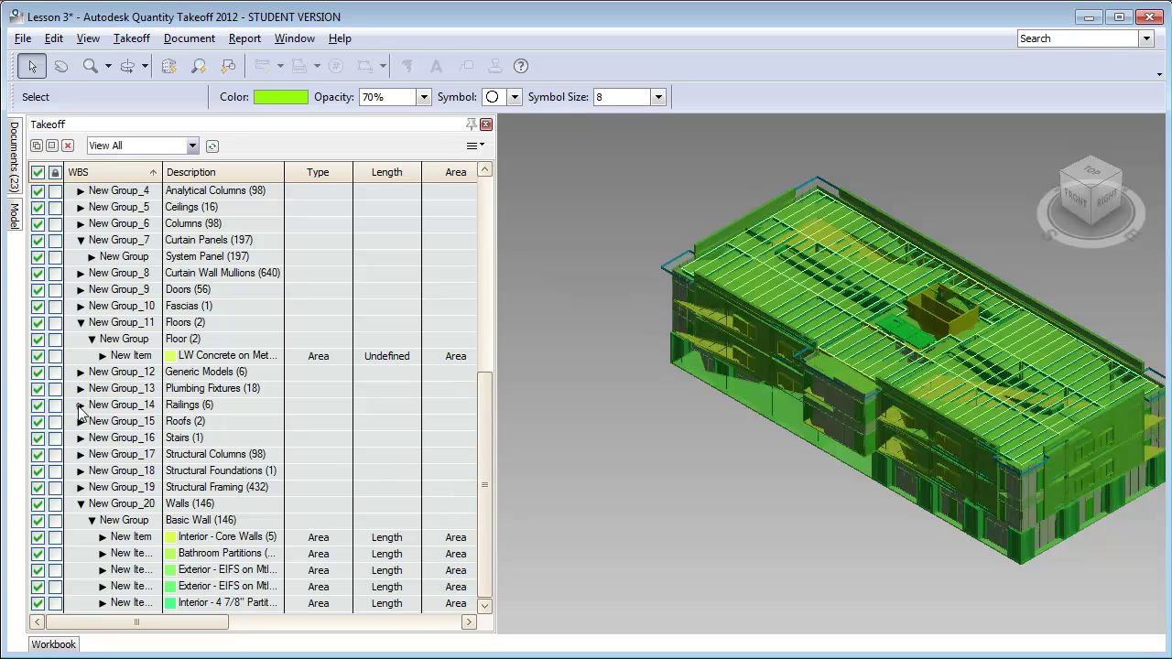
click(81, 407)
click(91, 422)
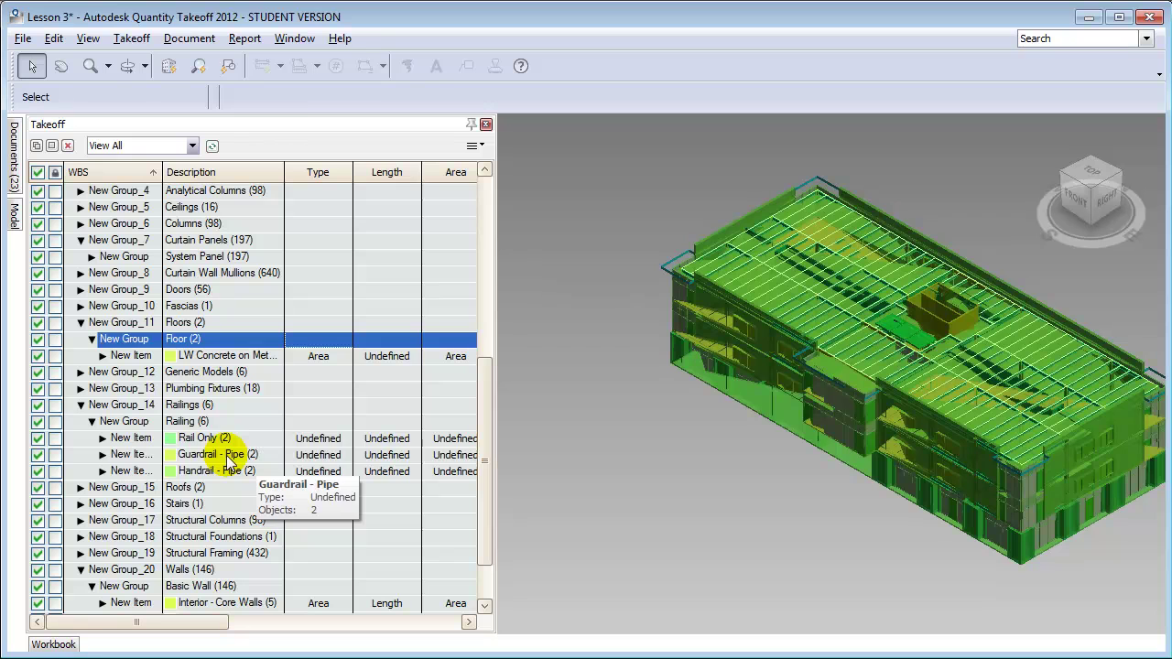
click(228, 455)
click(309, 455)
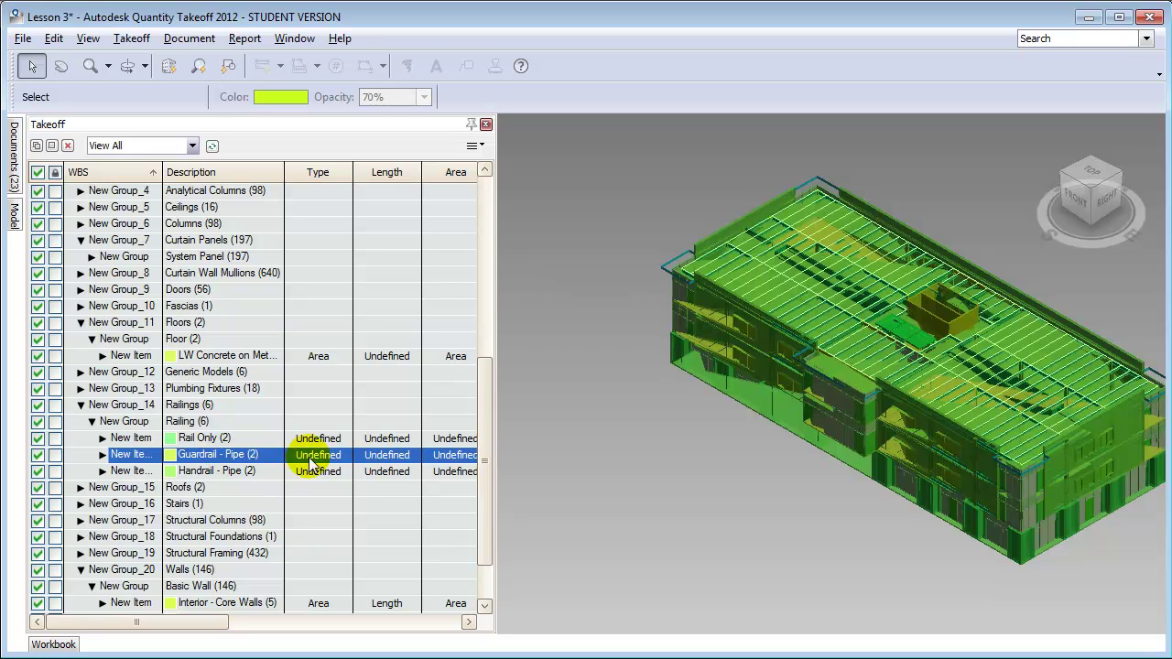
click(344, 455)
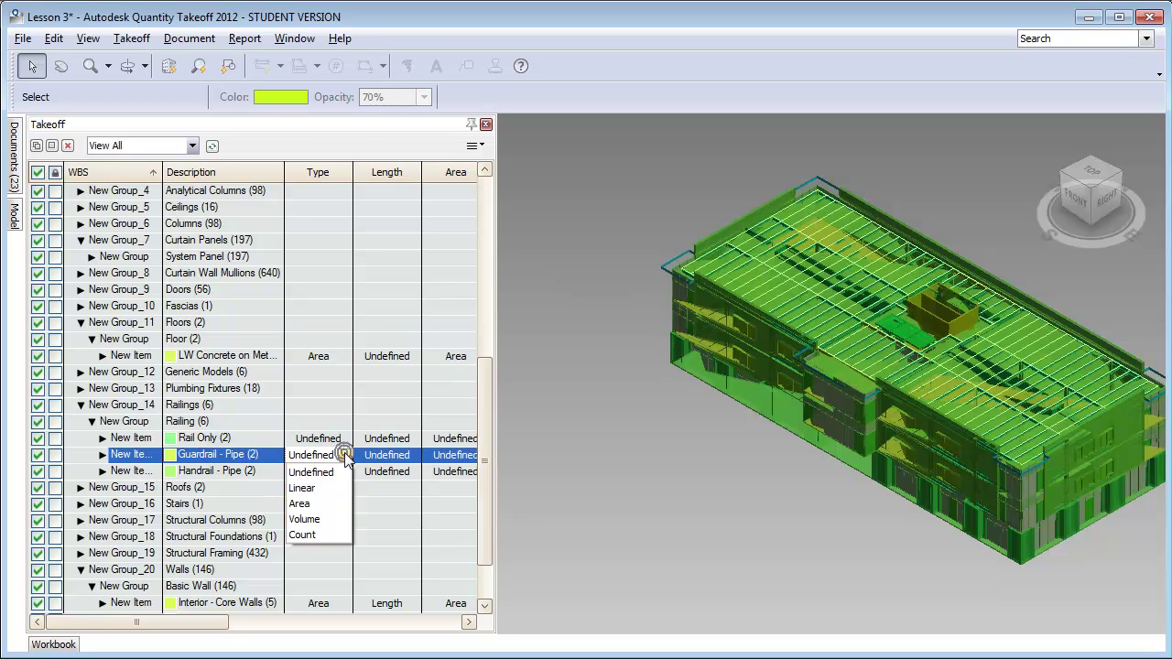
click(305, 488)
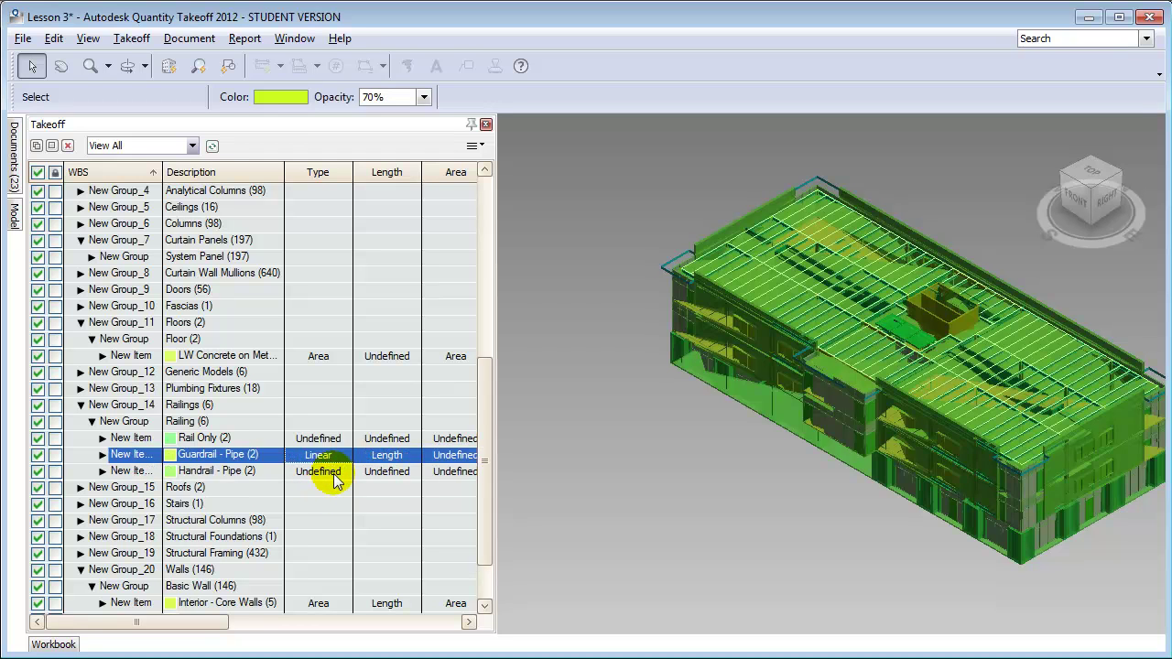
Step: Make Handrail - Pipe a Linear takeoff as well
click(342, 473)
click(342, 472)
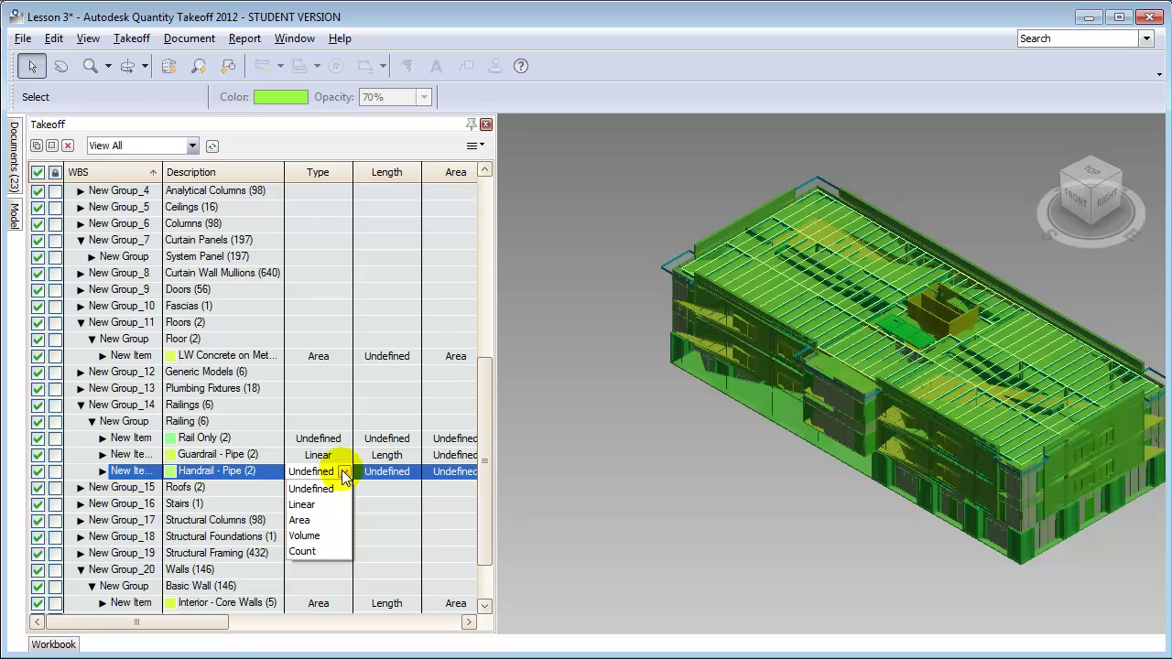
click(342, 472)
click(342, 473)
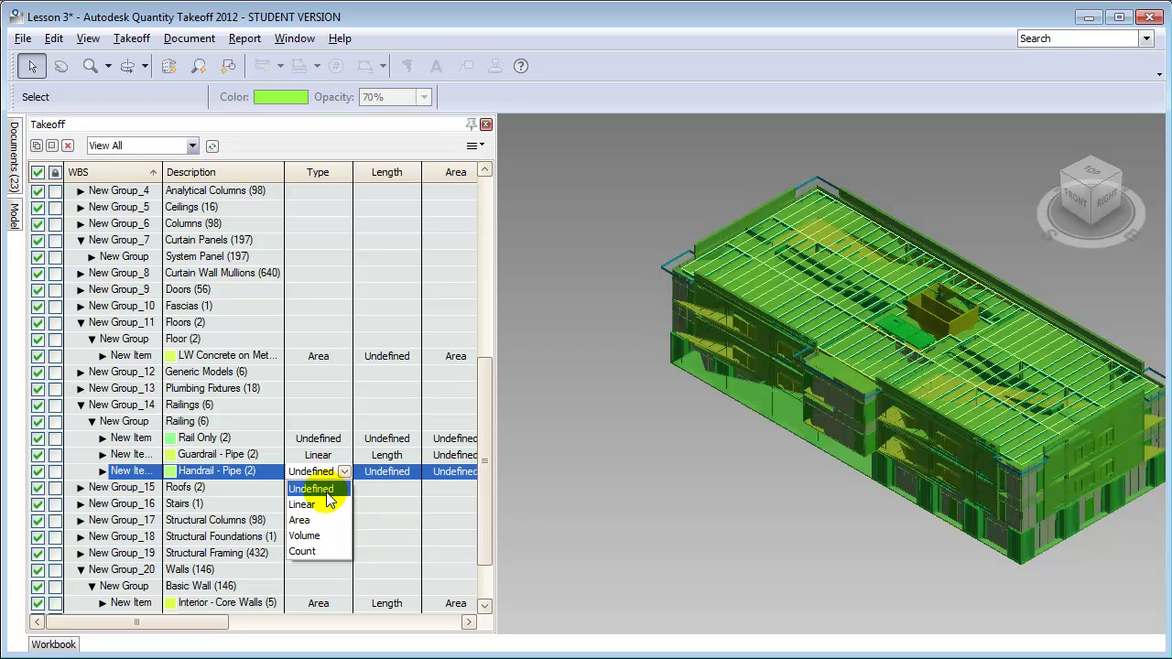
click(327, 507)
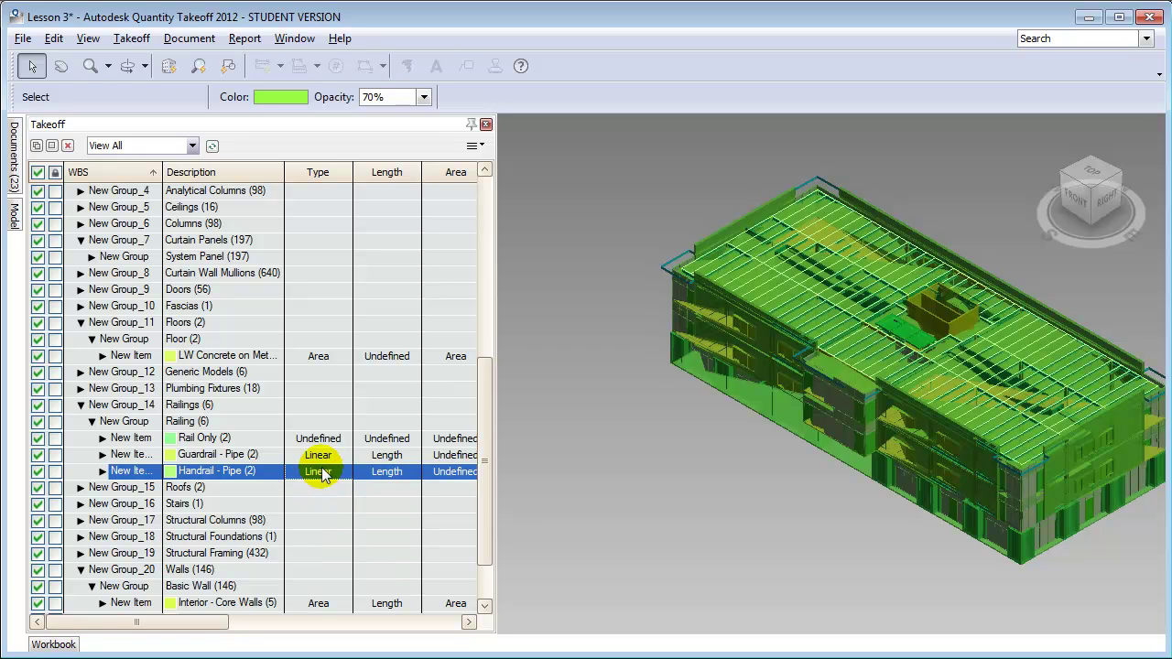
right_click(323, 460)
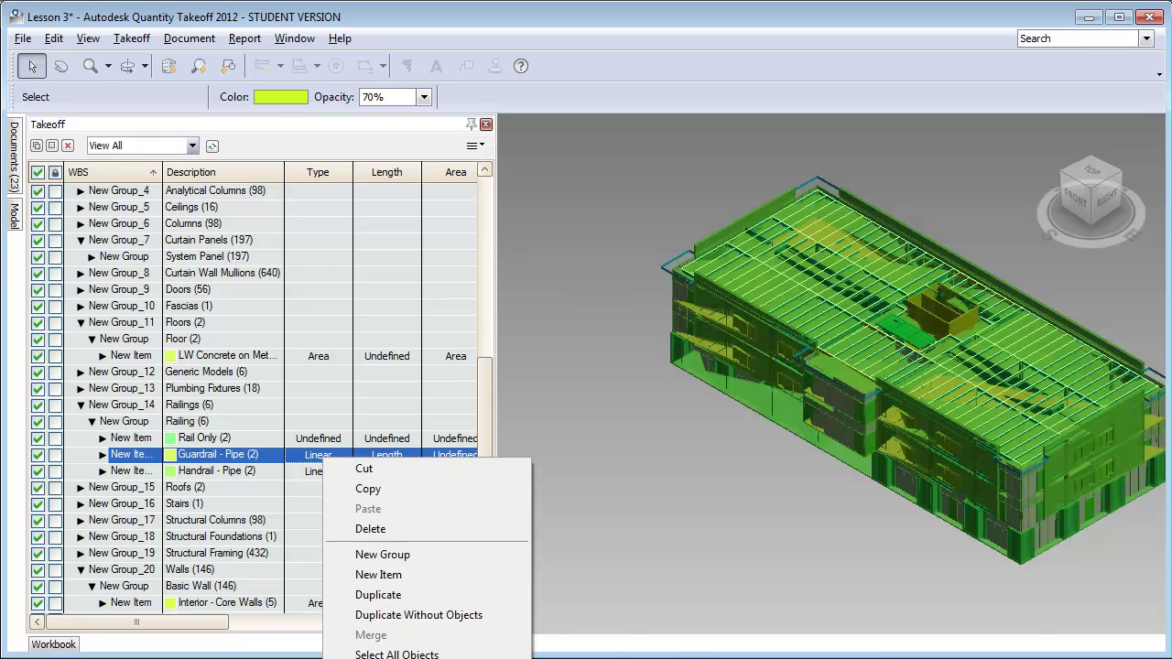
Step: Enter Guardrail - Pipe's cost data as 110 material and 50 labor per foot
click(393, 657)
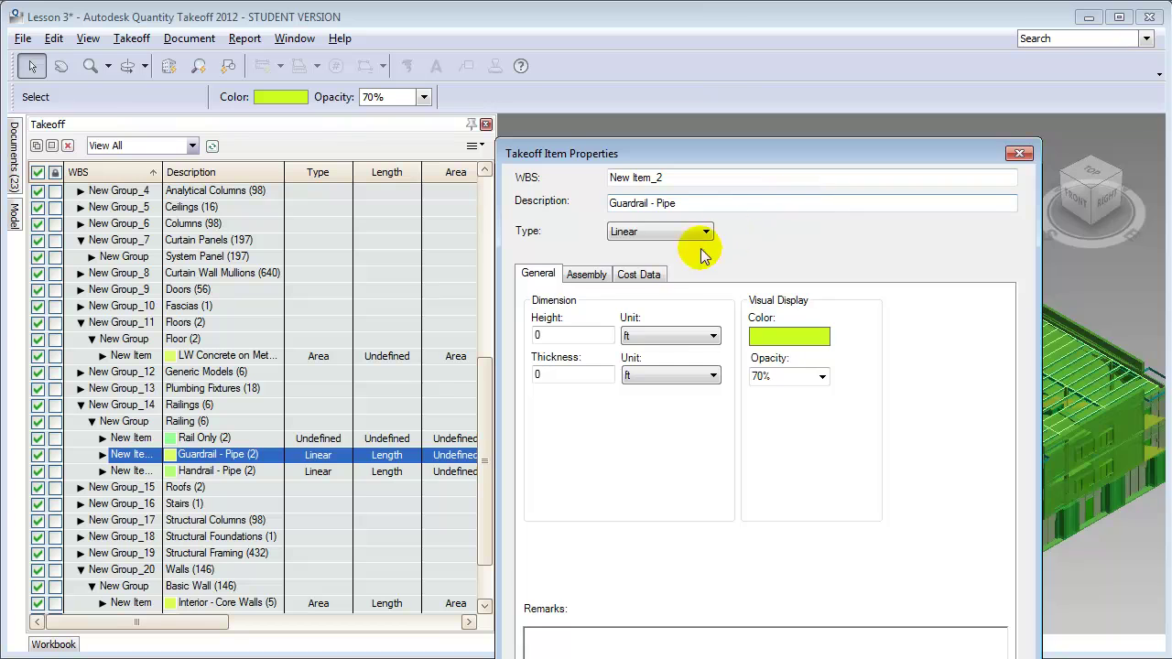
click(655, 271)
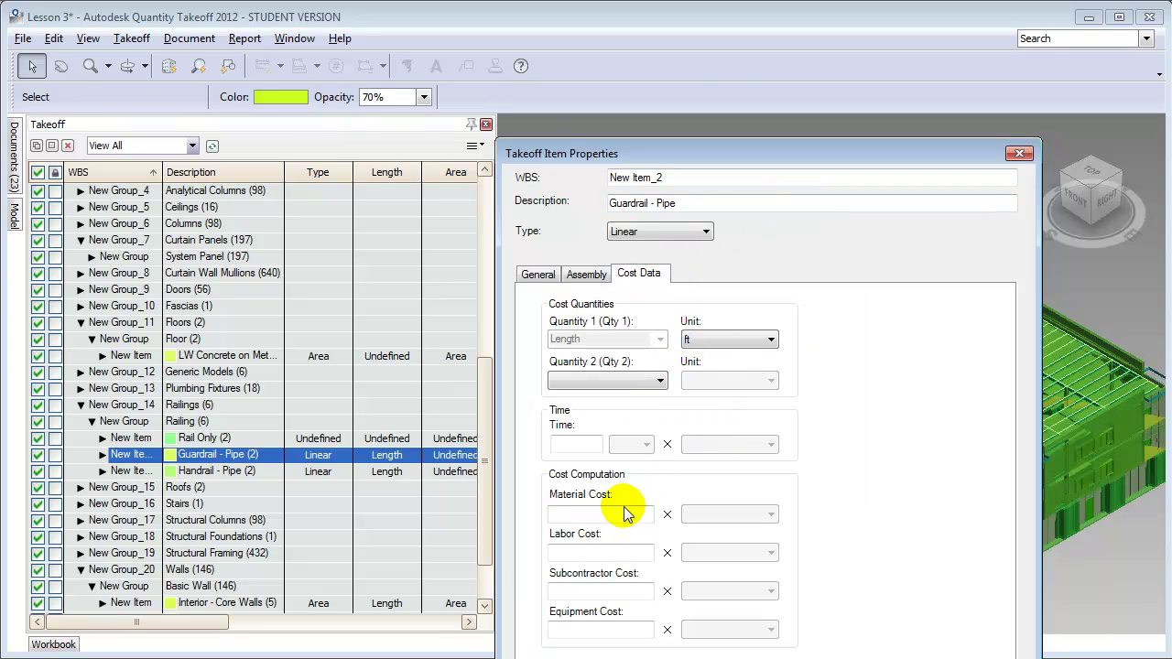
text(11)
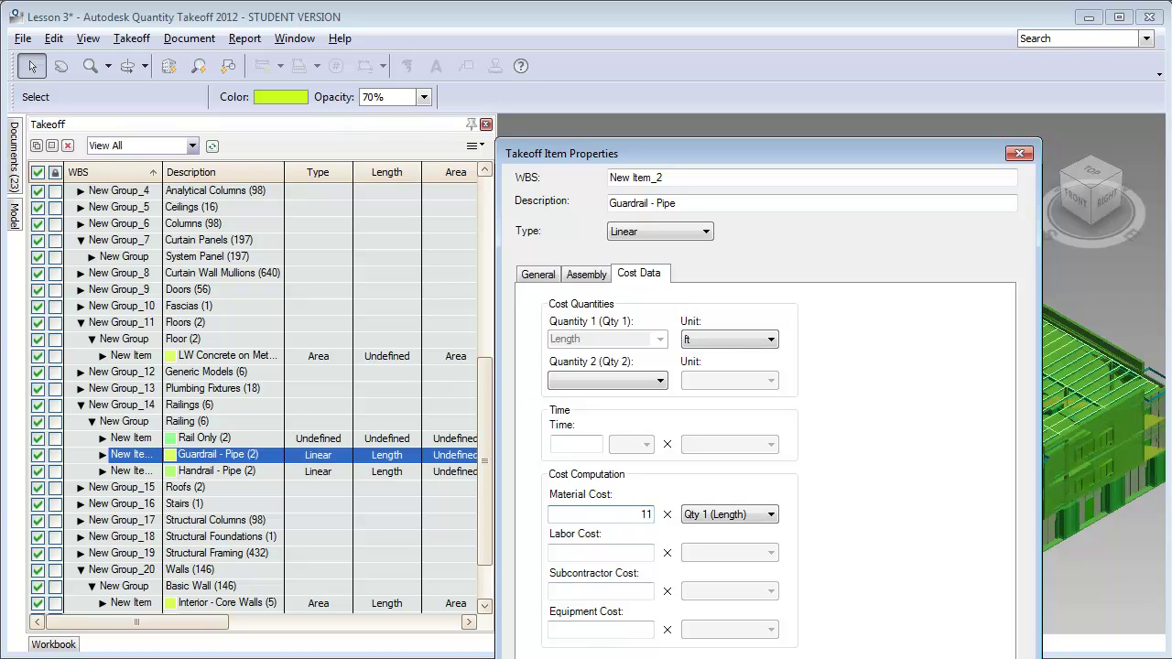
key(Tab)
text(50)
key(Tab)
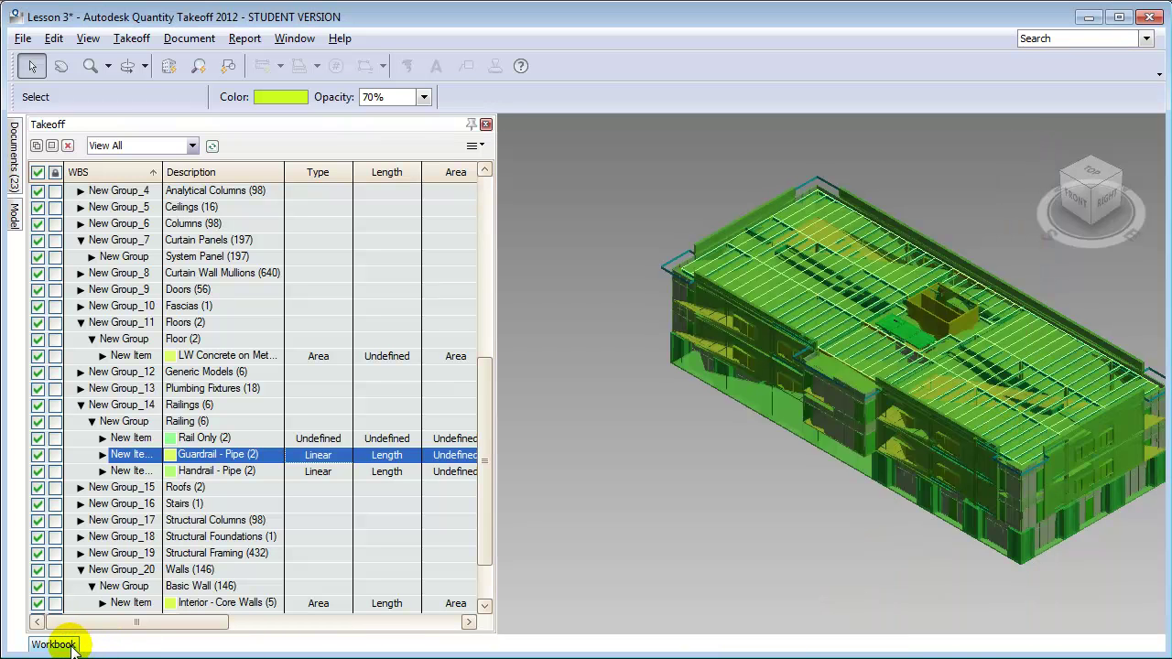
Step: In the Workbook under Railings > Railing, give Handrail - Pipe labor unit cost 50 and material unit cost 85
click(70, 646)
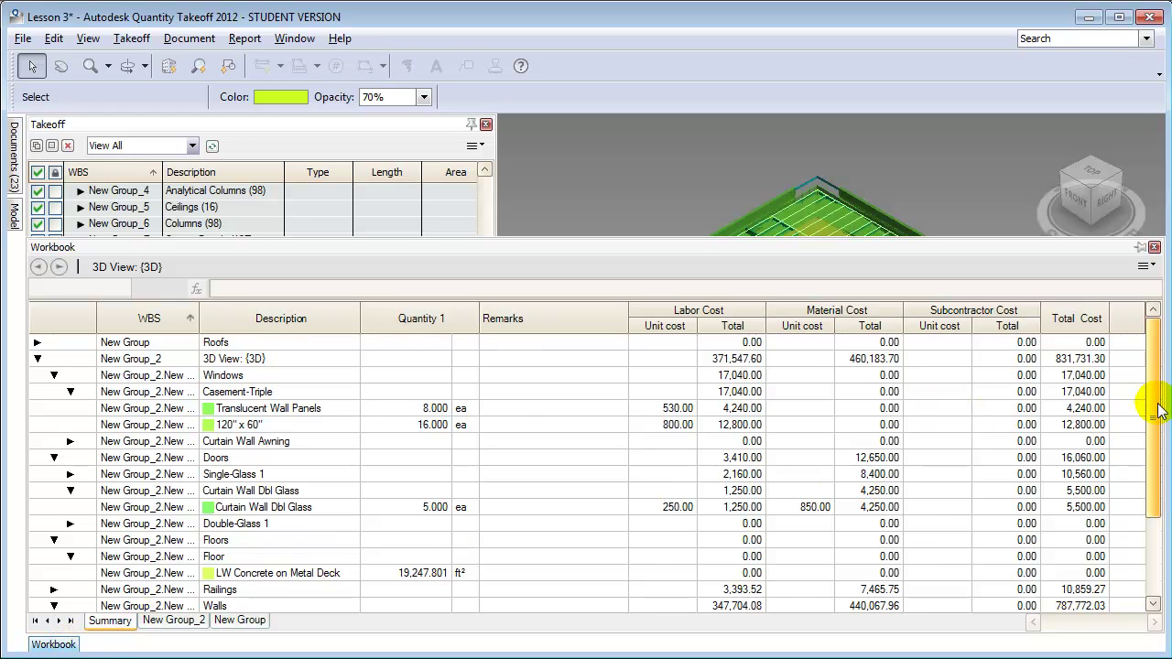
click(54, 589)
drag(1158, 490, 1145, 550)
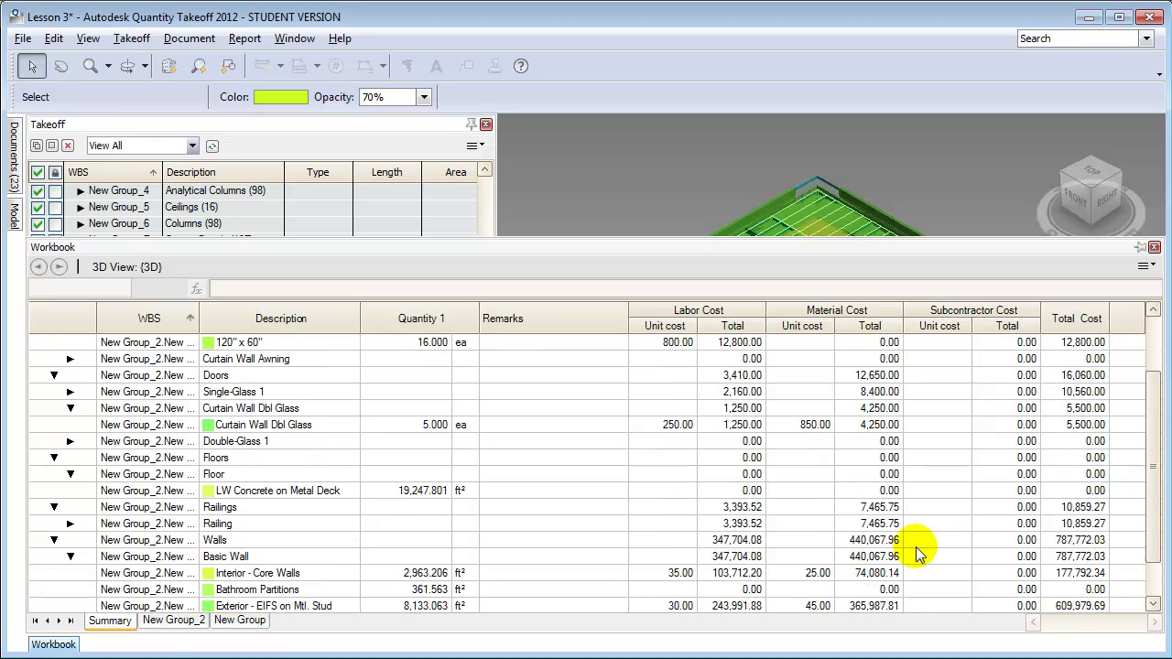
click(69, 524)
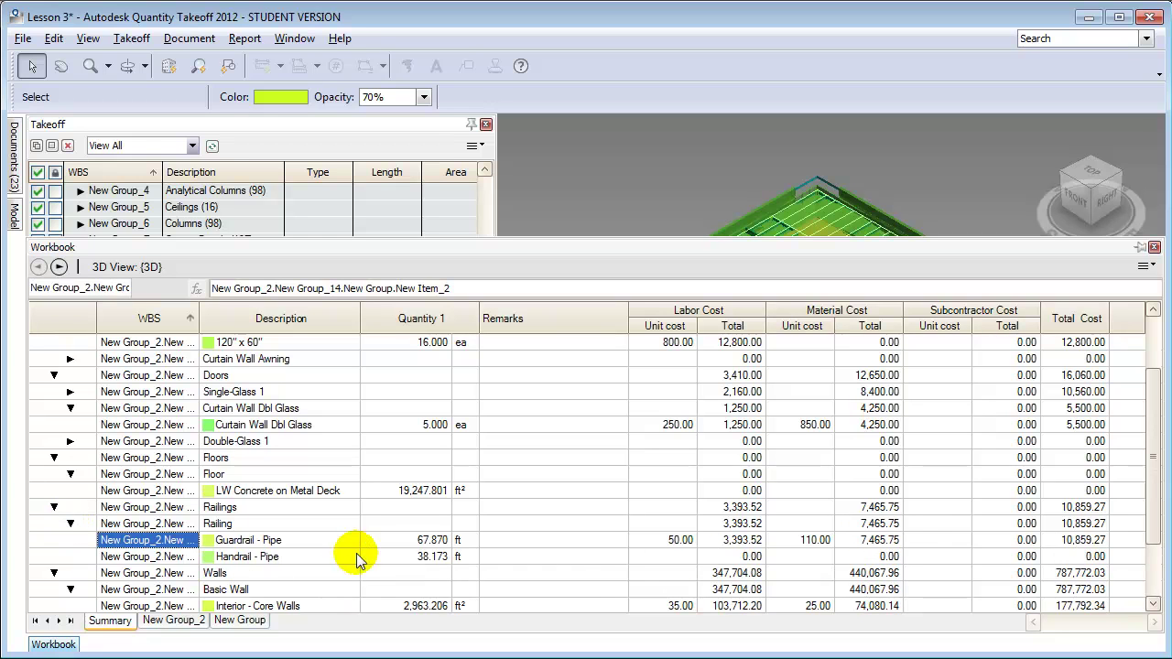
double_click(686, 556)
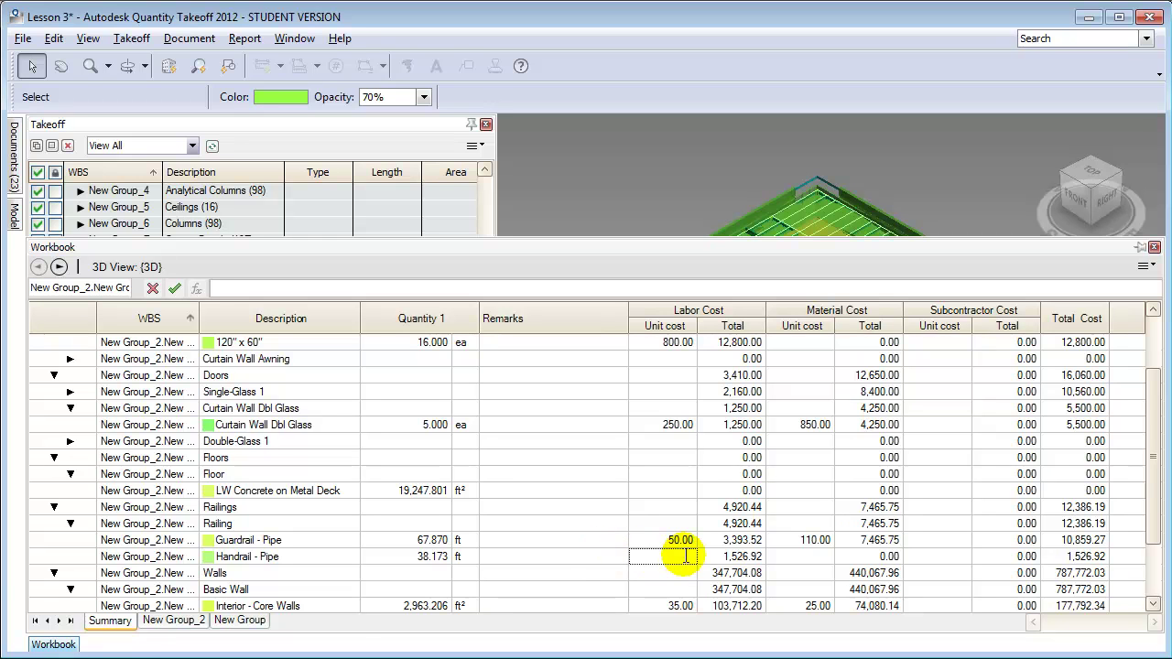
text(50)
key(Tab)
key(Tab)
text(85)
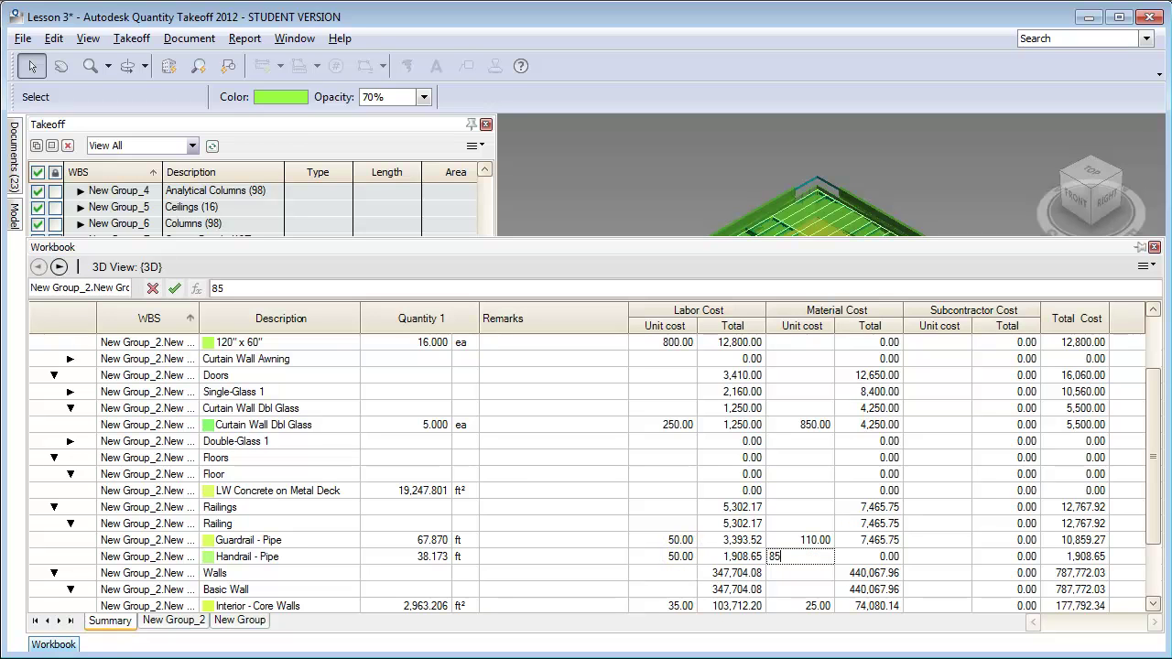
key(Tab)
scroll(960, 522, down, 2)
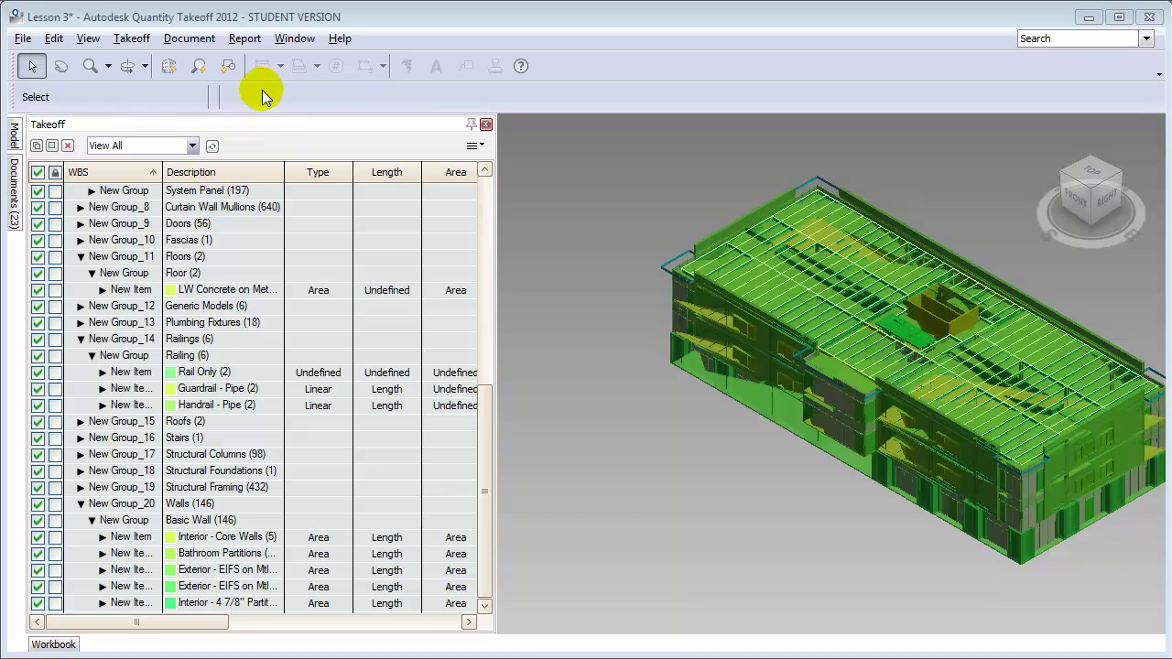
Step: Set up a custom report named 'Takeoff v1', type Group (Items Only), with New Group_2 selected
click(246, 39)
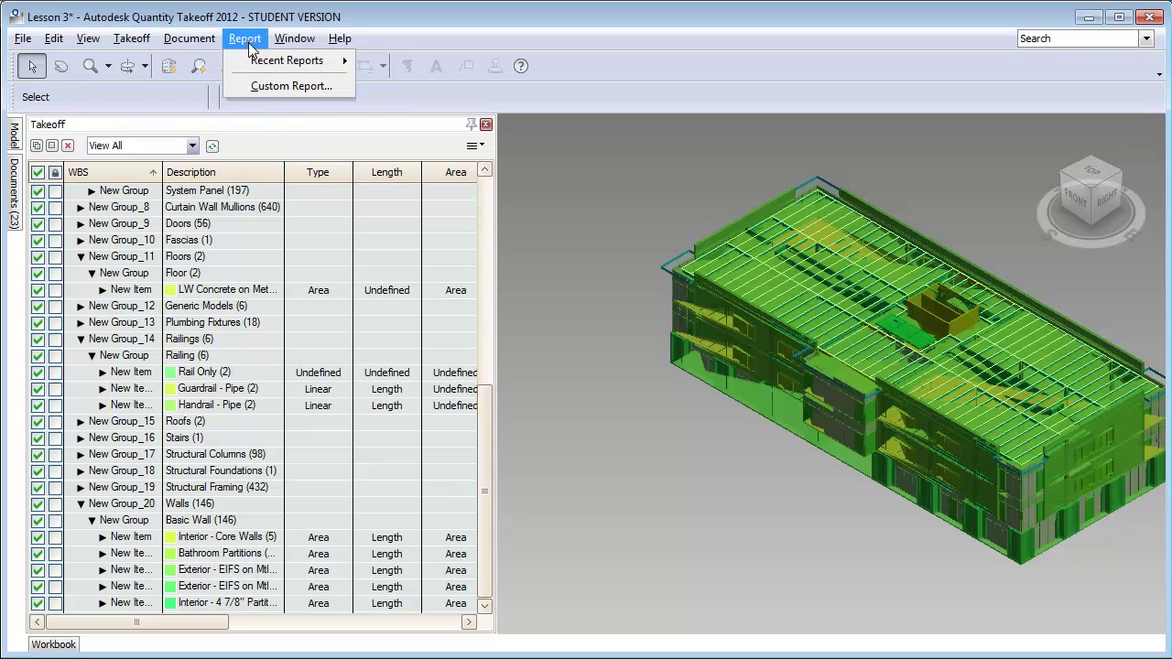
click(273, 85)
click(548, 209)
drag(547, 207, 418, 175)
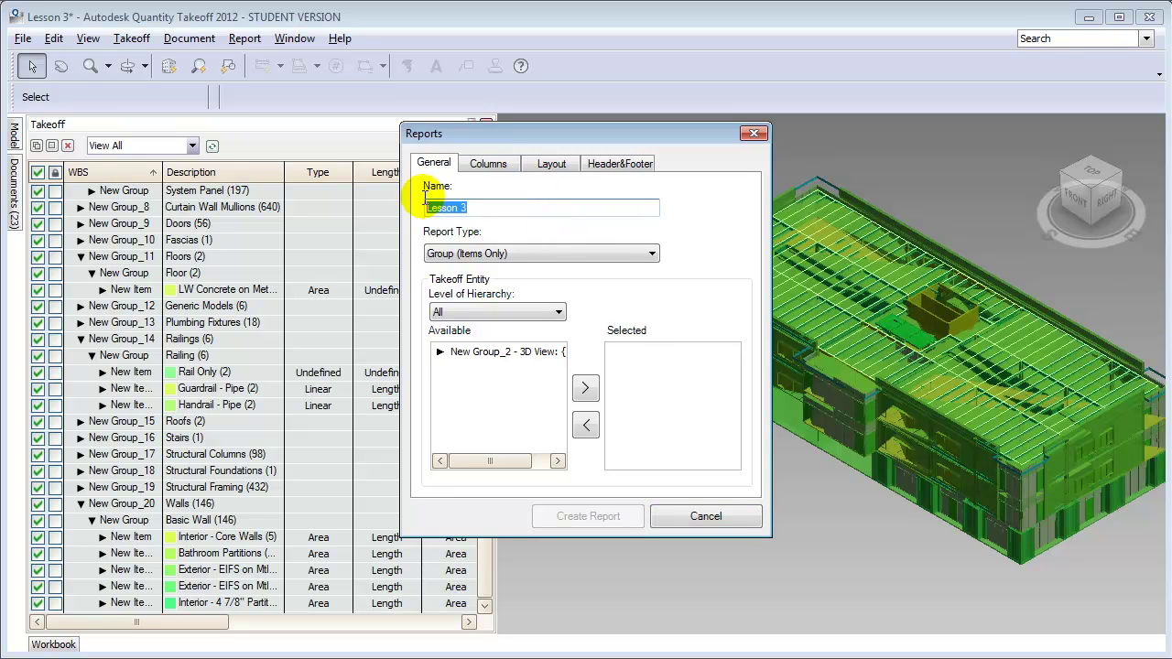
text(T)
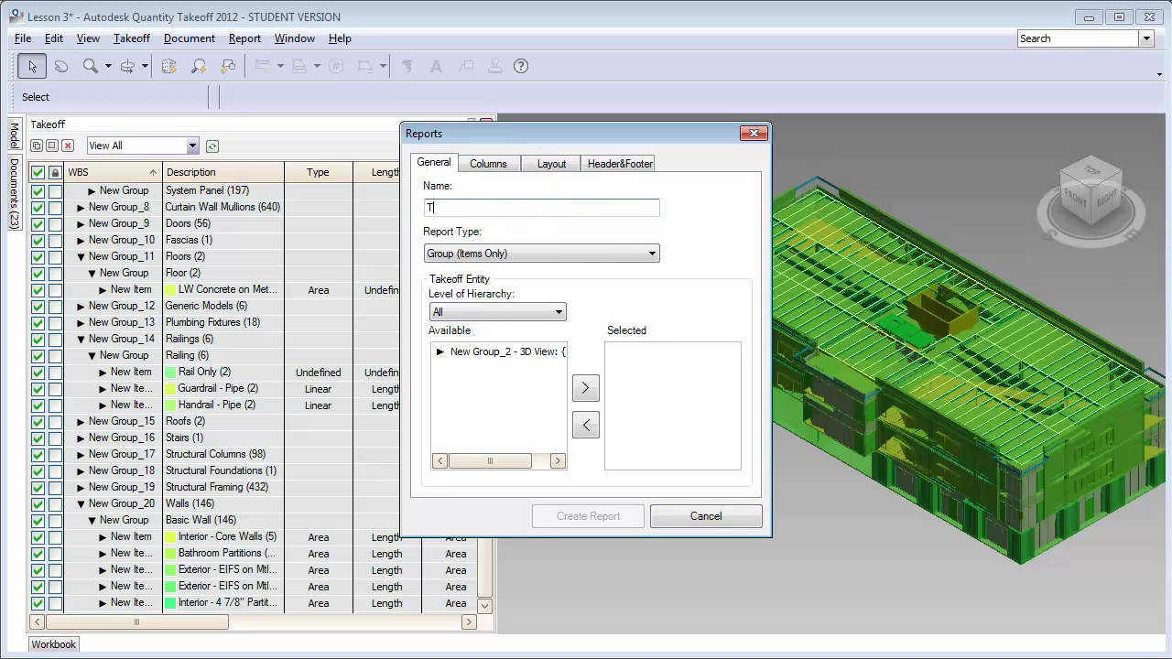
text(akeoff v1)
click(648, 253)
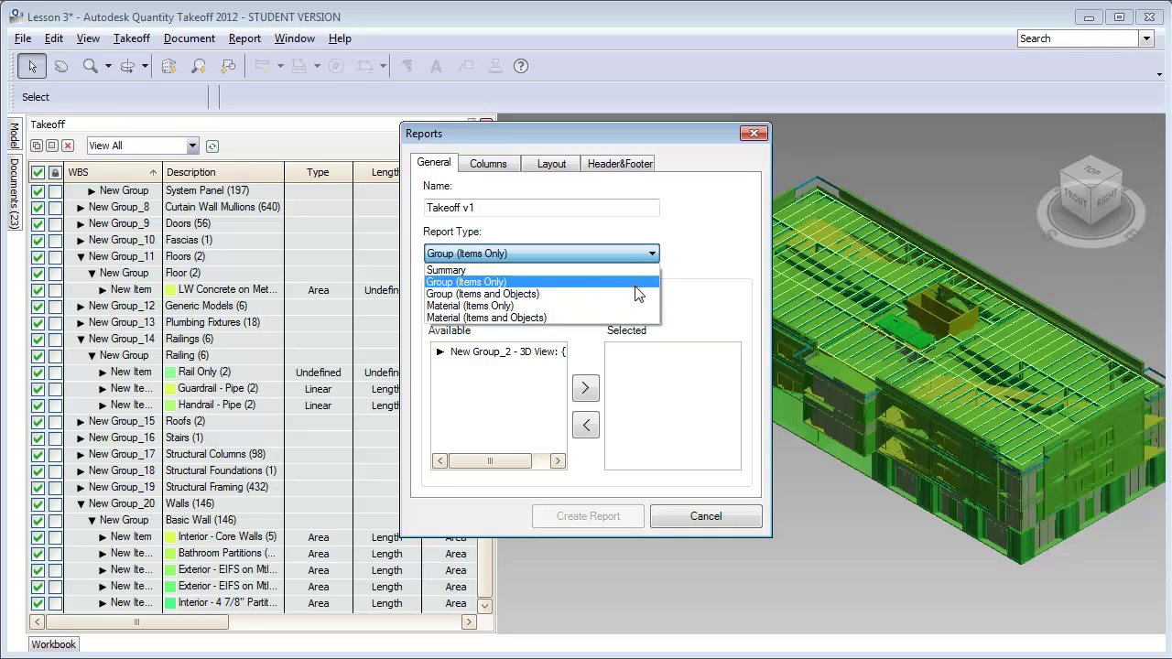
click(632, 284)
click(436, 357)
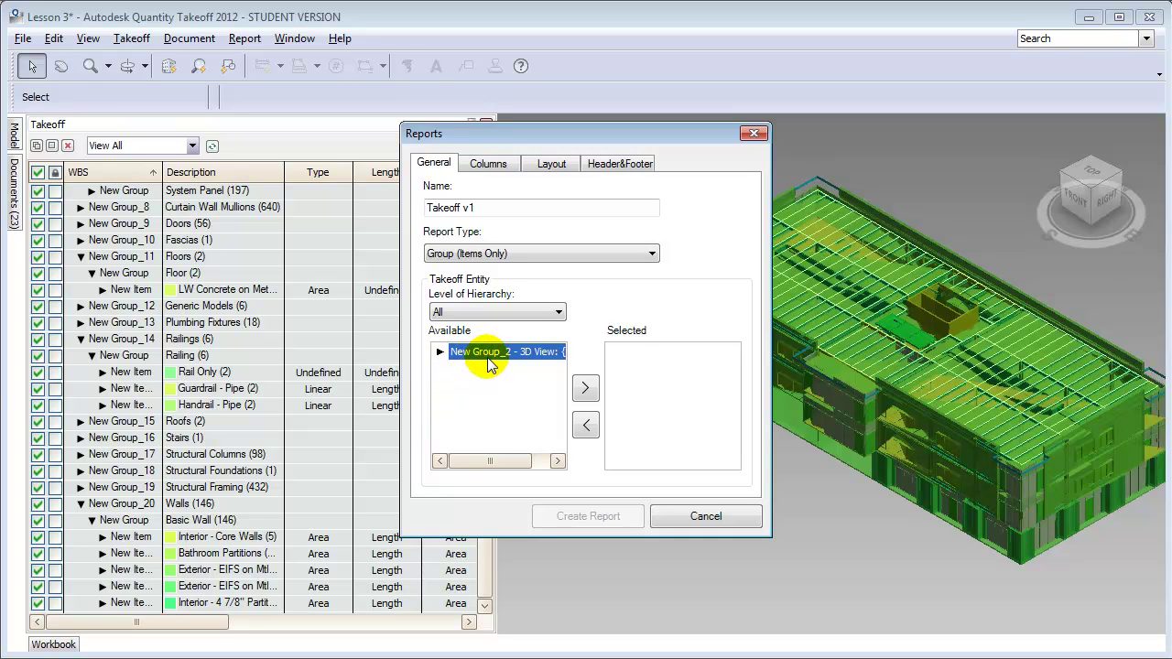
click(586, 389)
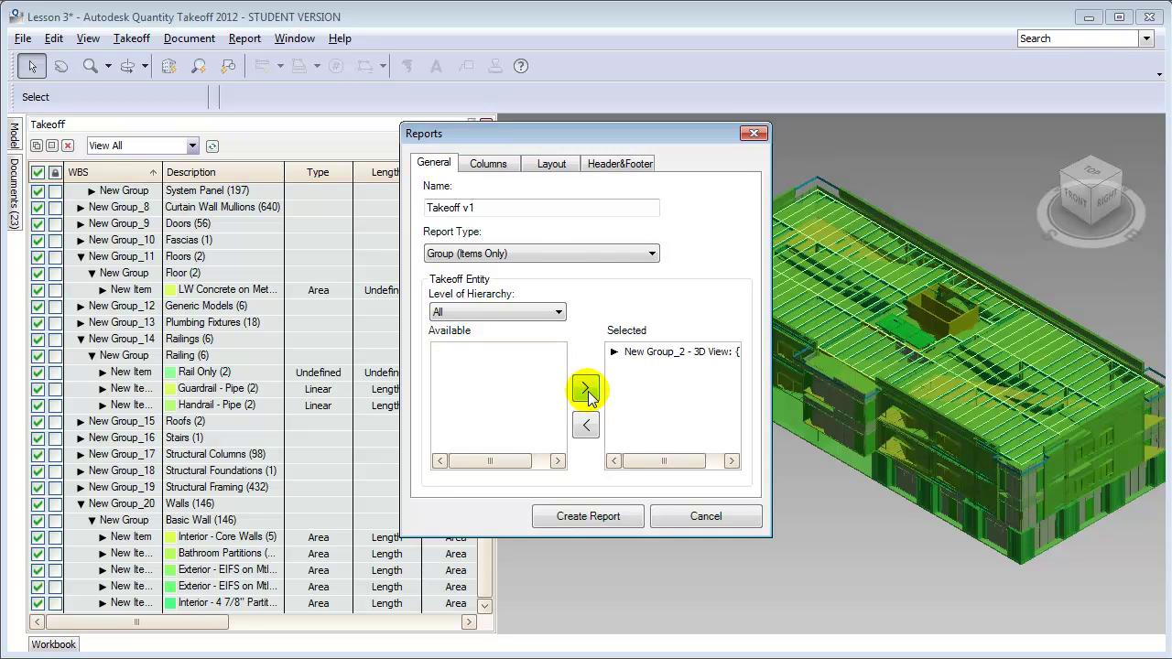
Step: Add Description, Quantity 1, Labor Cost and Material Cost columns and create the report
click(489, 168)
click(491, 168)
click(588, 269)
click(470, 261)
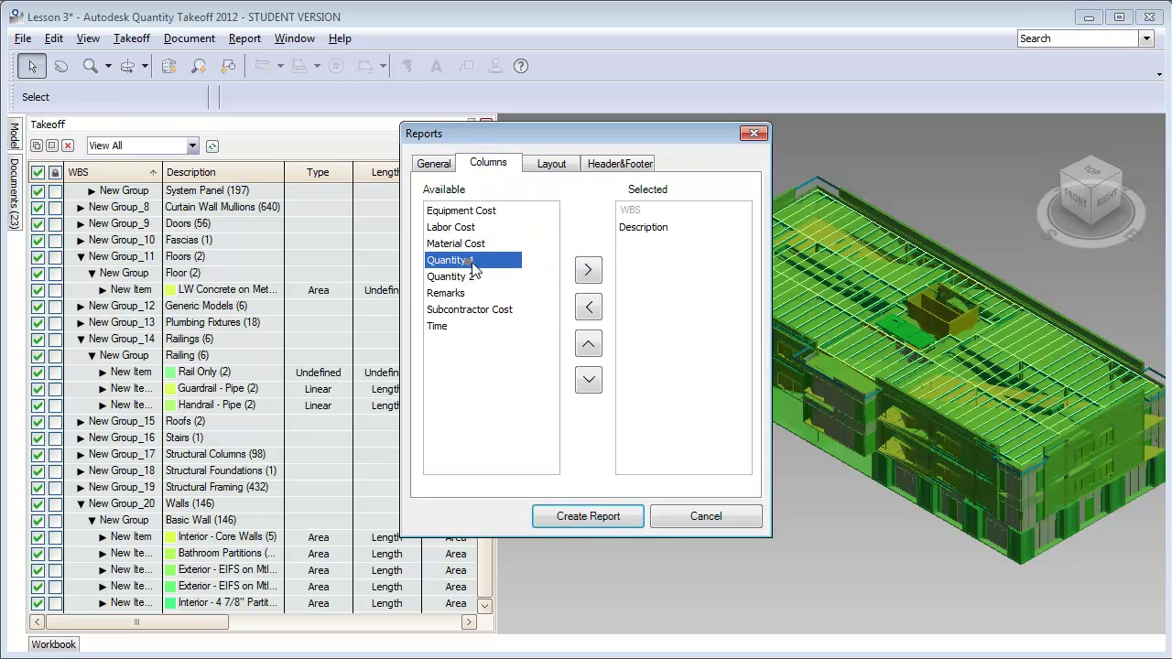
click(588, 270)
click(466, 227)
click(588, 269)
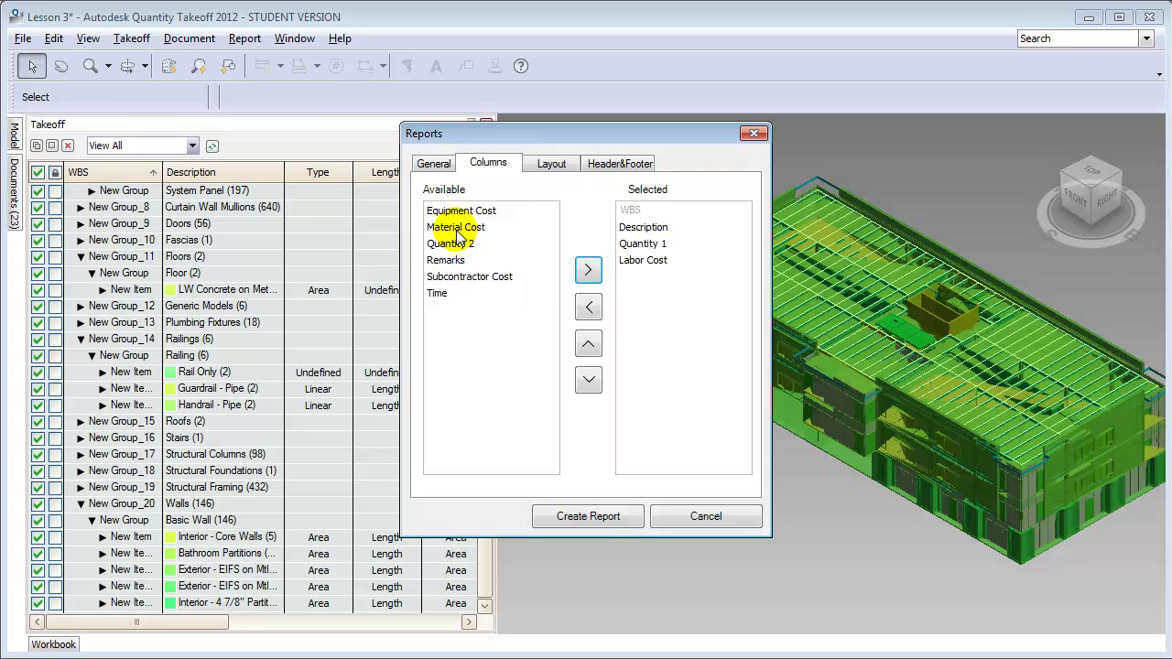
click(458, 229)
click(588, 270)
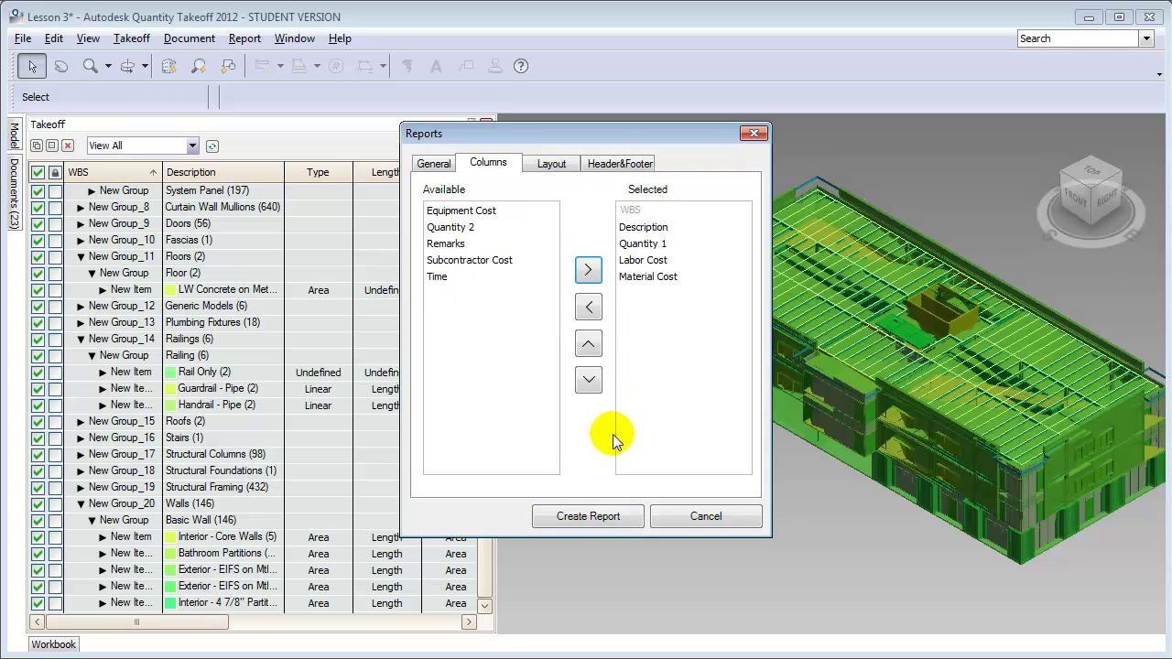
click(593, 516)
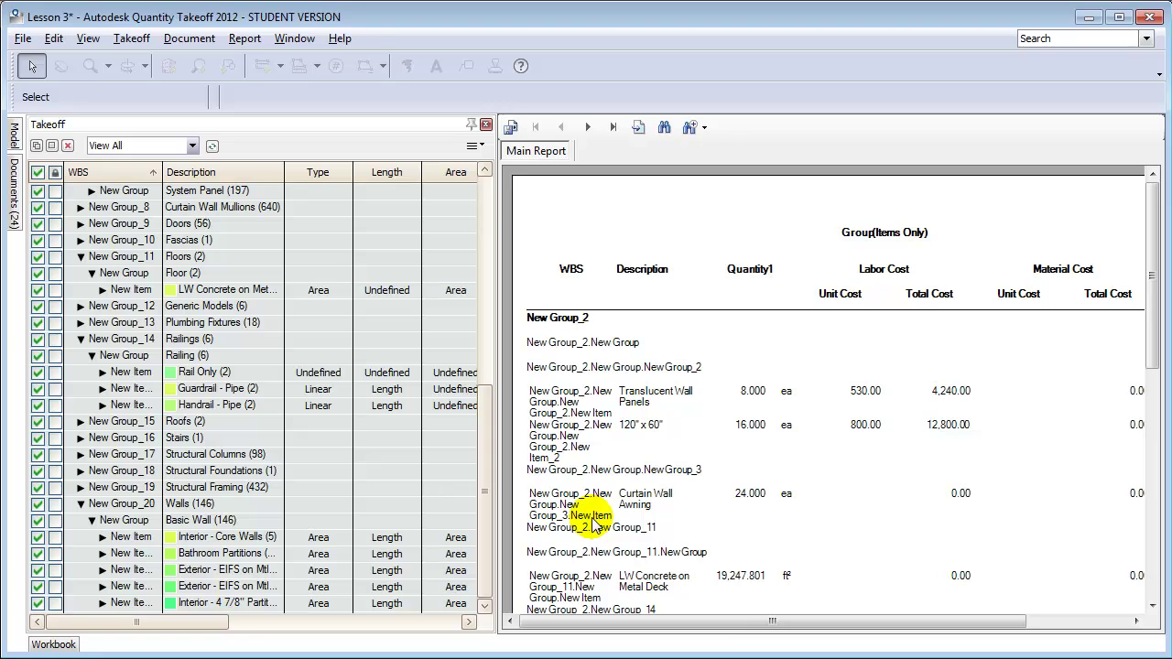
mouse_move(728, 623)
mouse_down()
mouse_move(823, 632)
mouse_move(707, 631)
mouse_up()
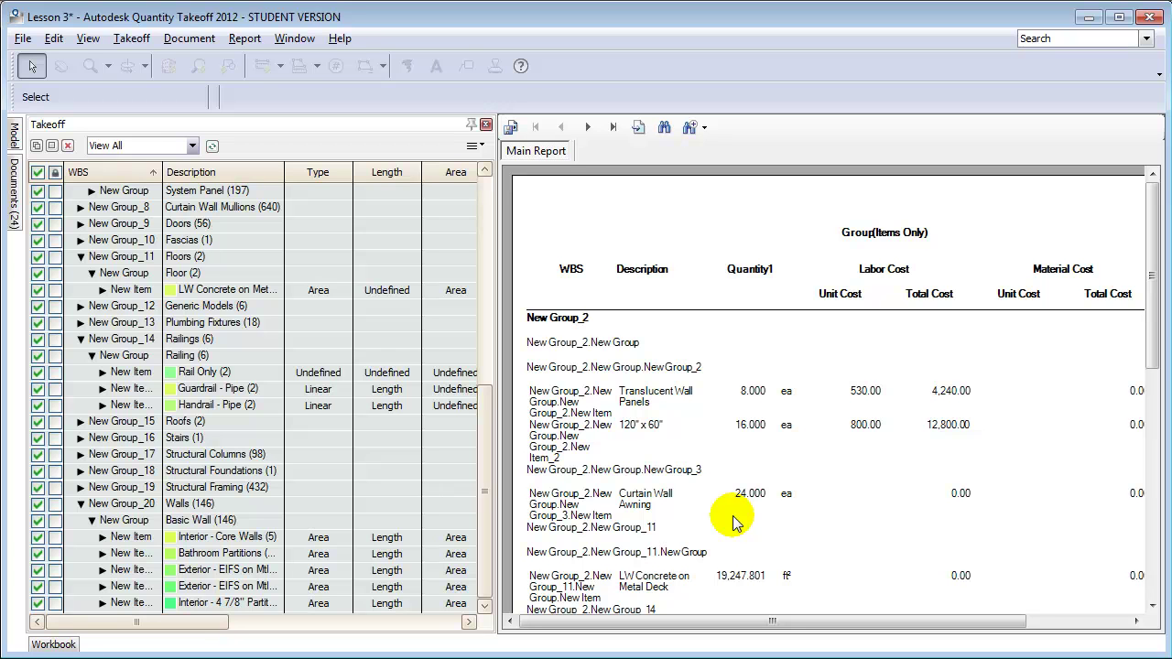
click(510, 128)
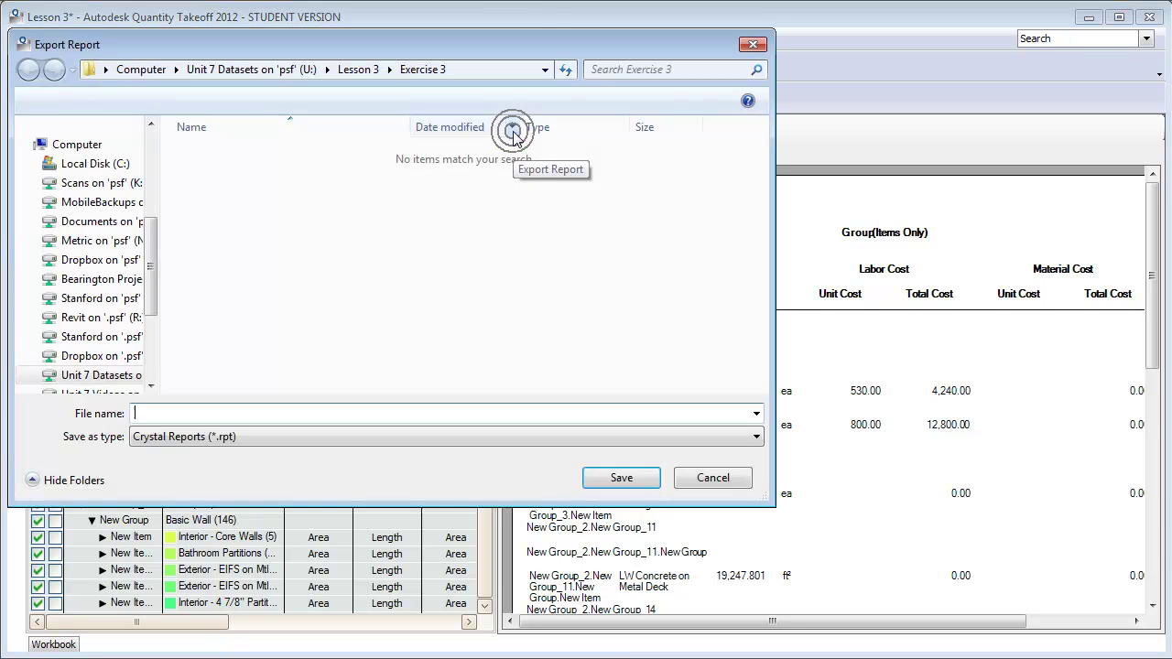
click(360, 437)
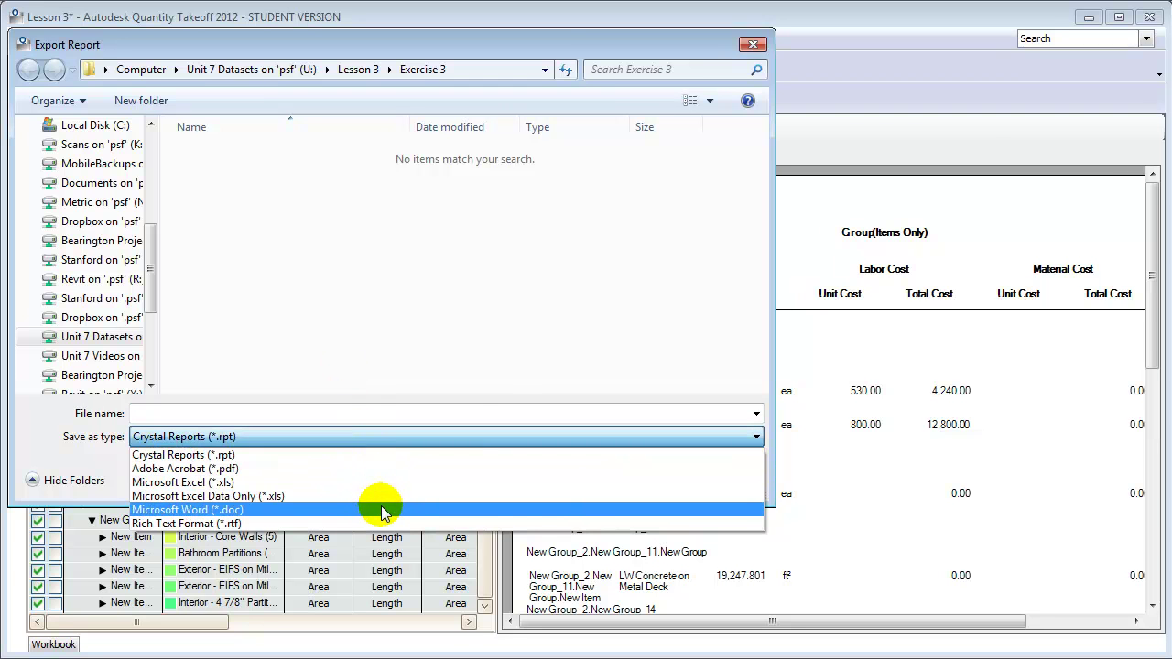
click(511, 365)
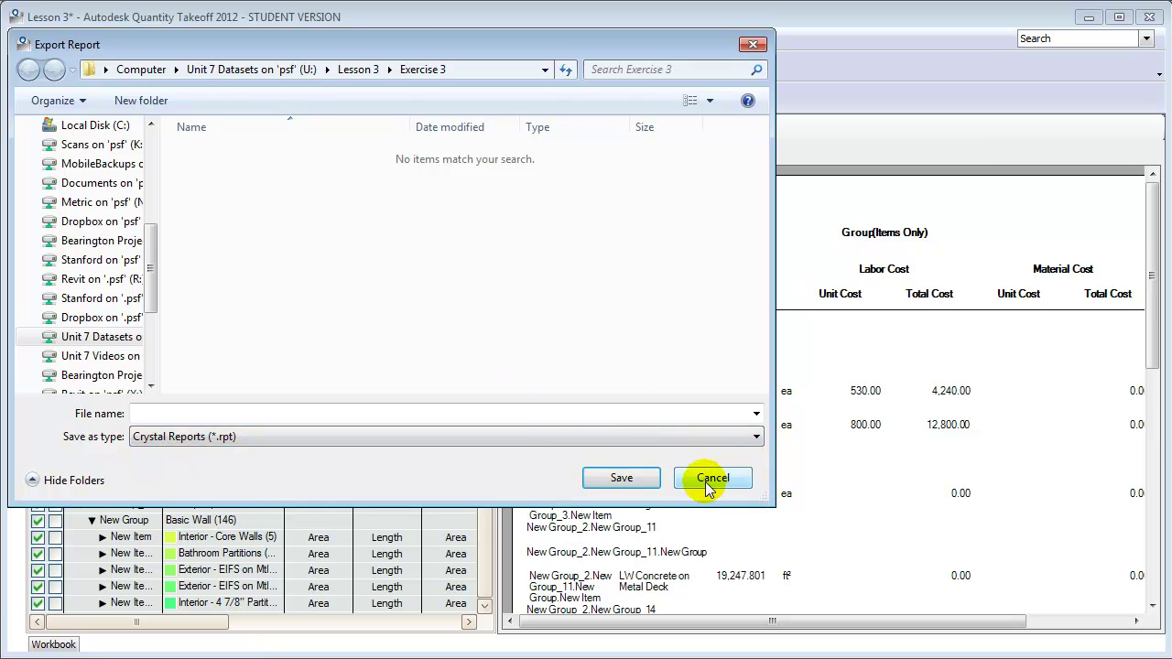
click(709, 478)
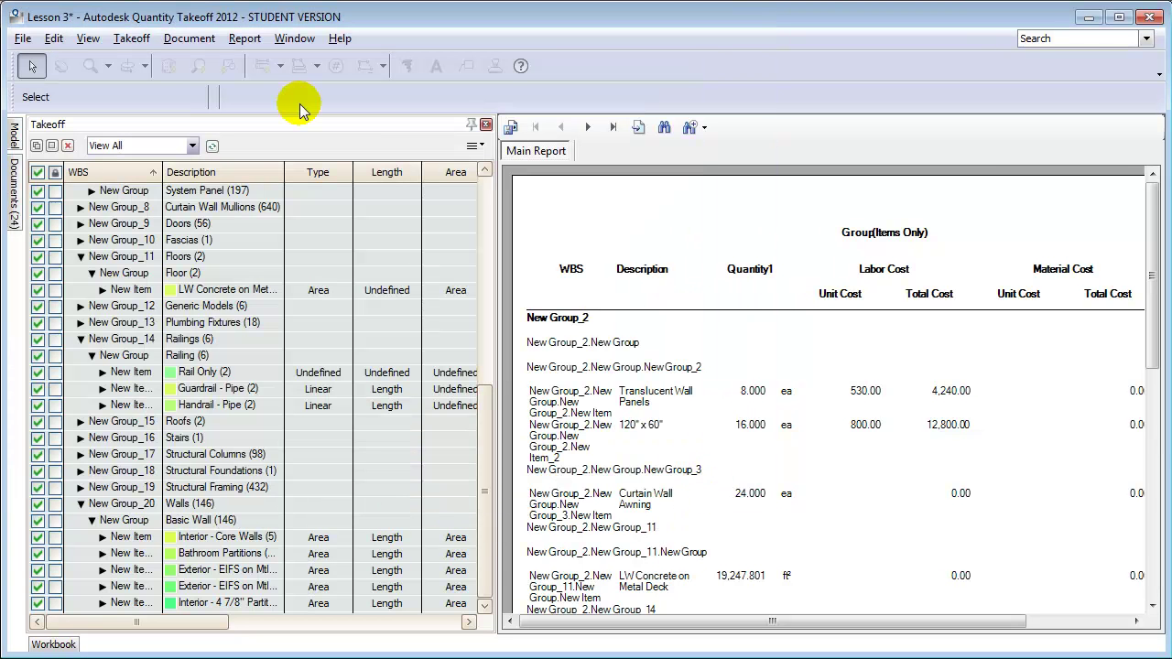
Step: Reopen and cancel the Custom Report setup, then select Takeoff v1 in the Documents list
click(244, 39)
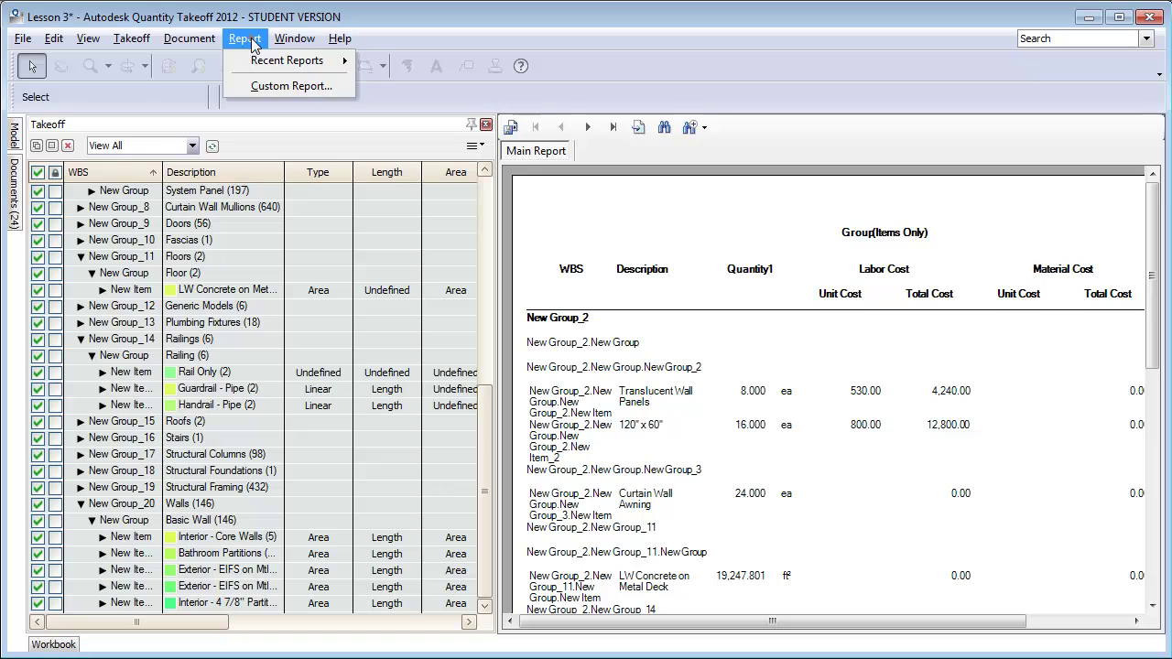
mouse_move(263, 62)
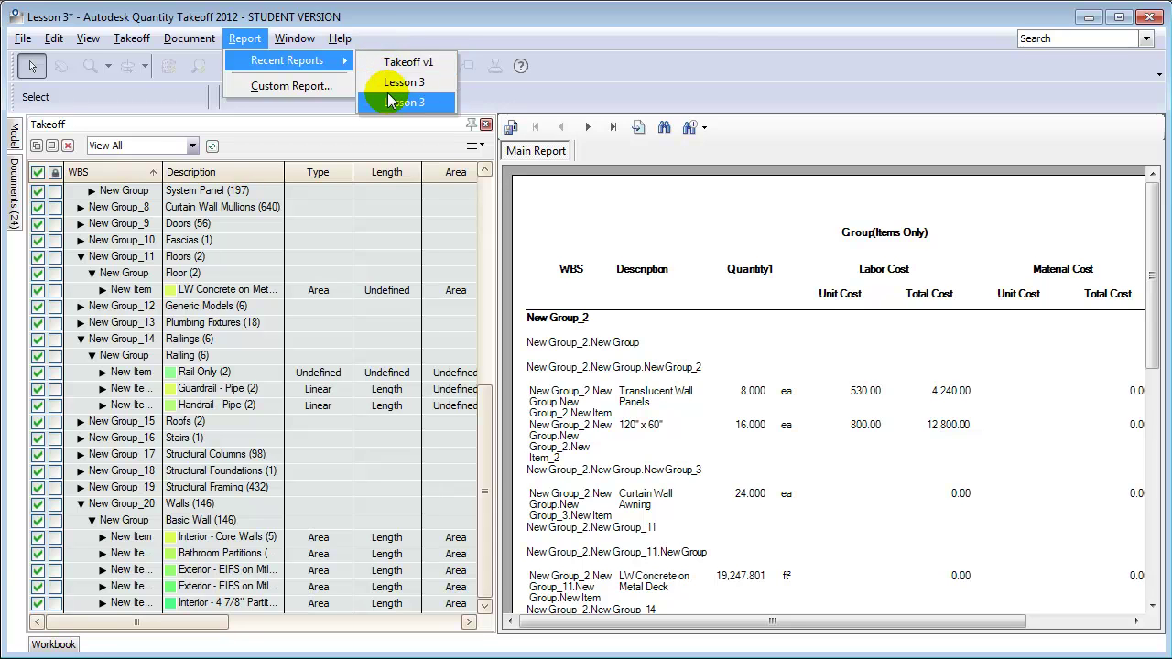
click(311, 86)
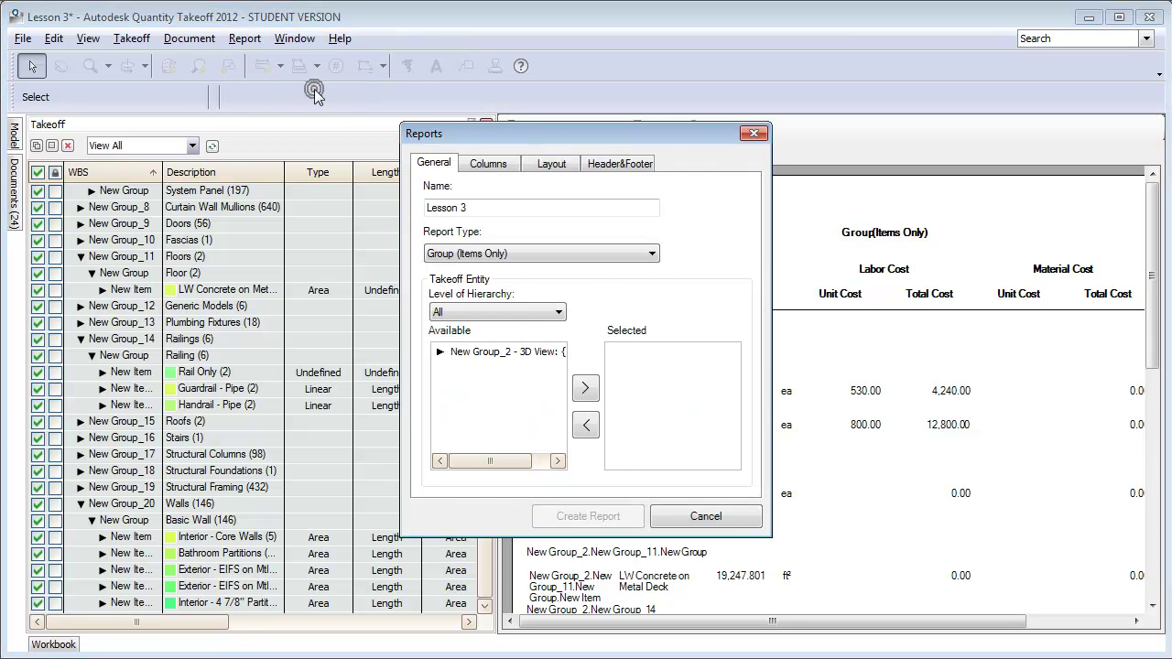
click(705, 516)
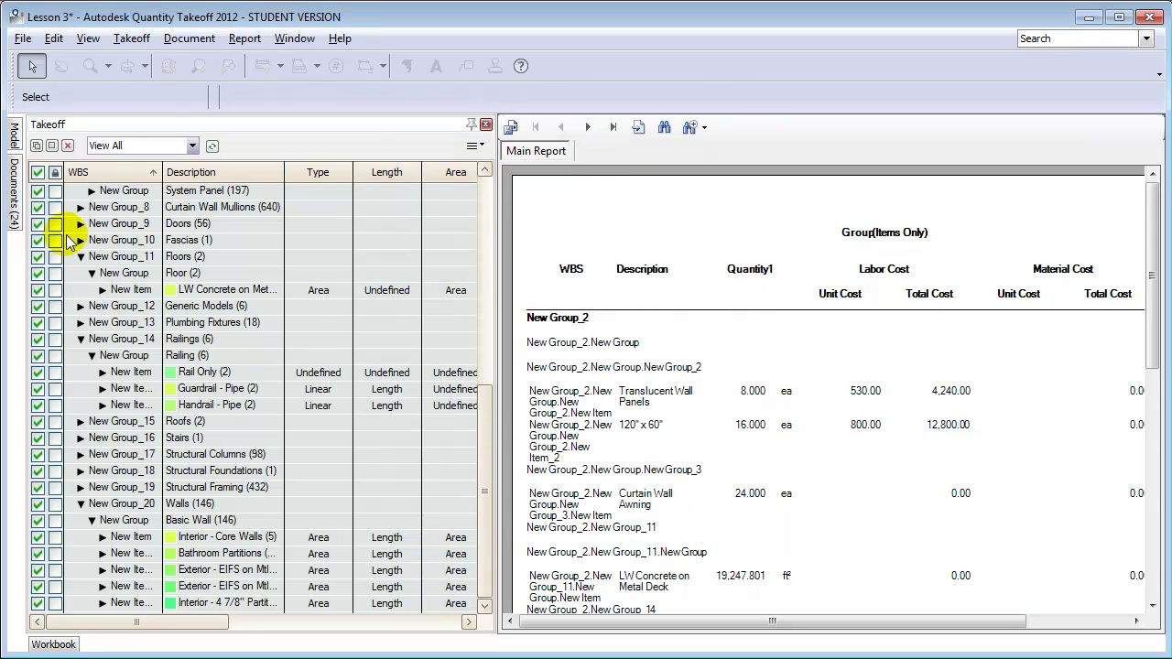
click(14, 195)
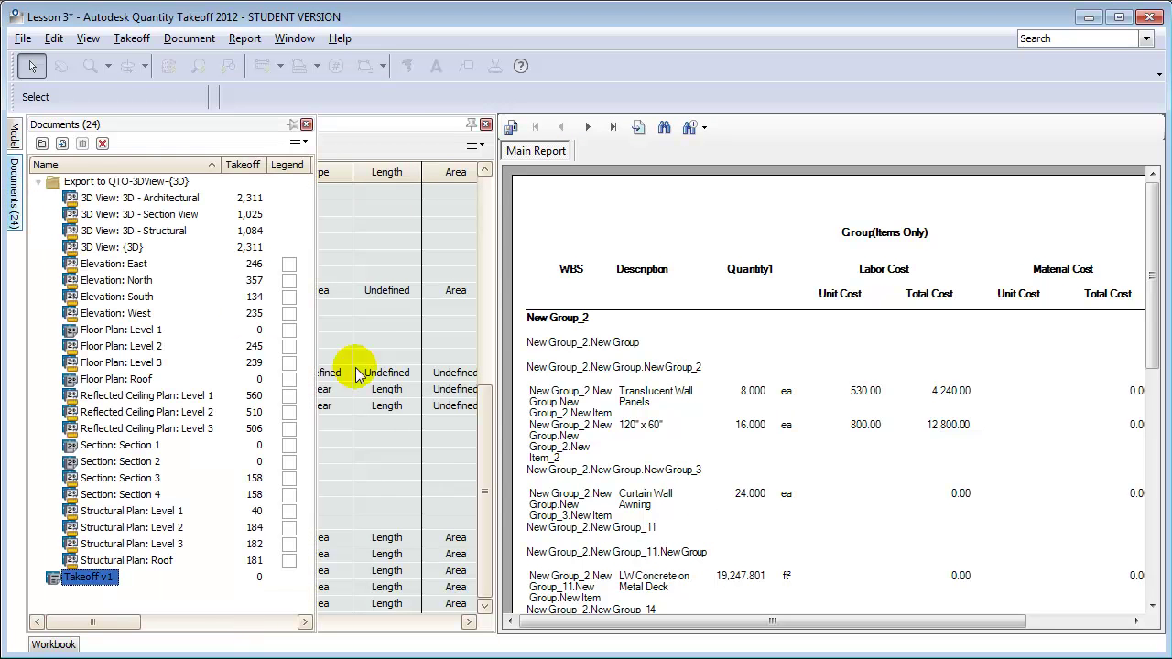
click(63, 577)
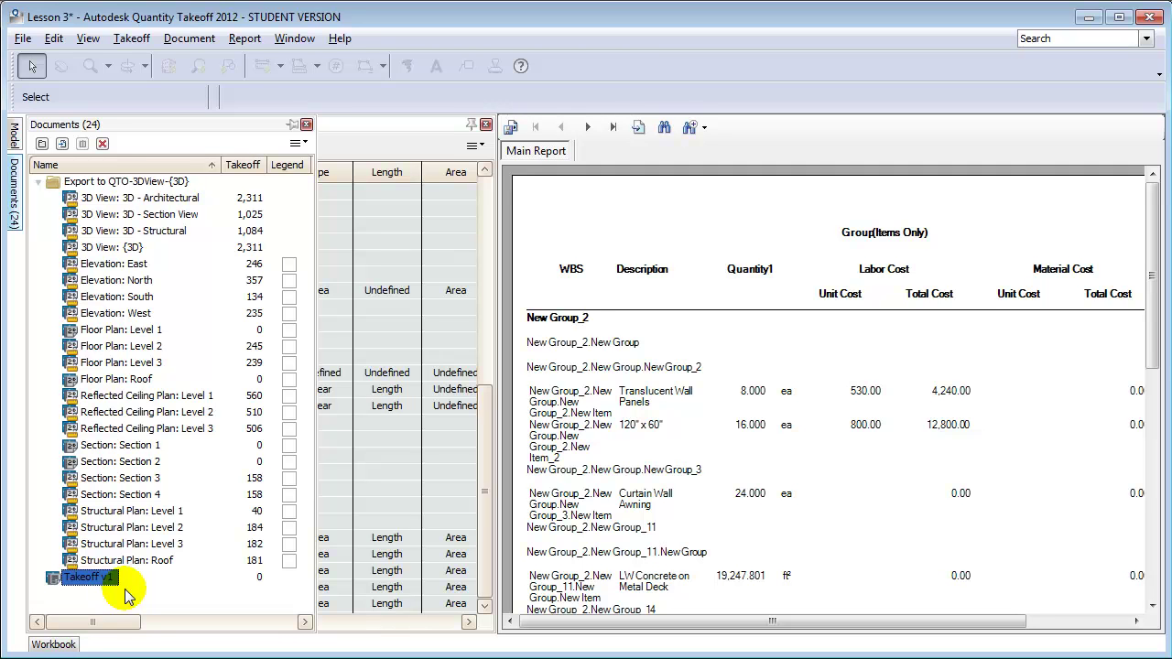
Step: Export quantities for all sheets, bringing up the save type list to pick XML Spreadsheet
click(30, 48)
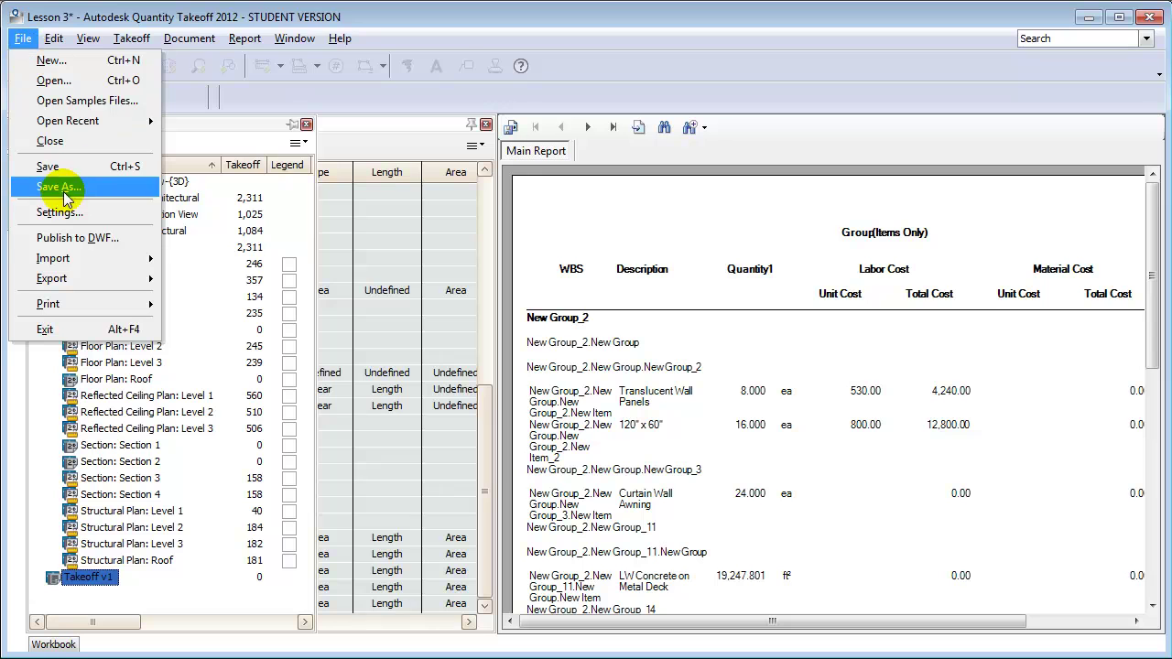
mouse_move(87, 278)
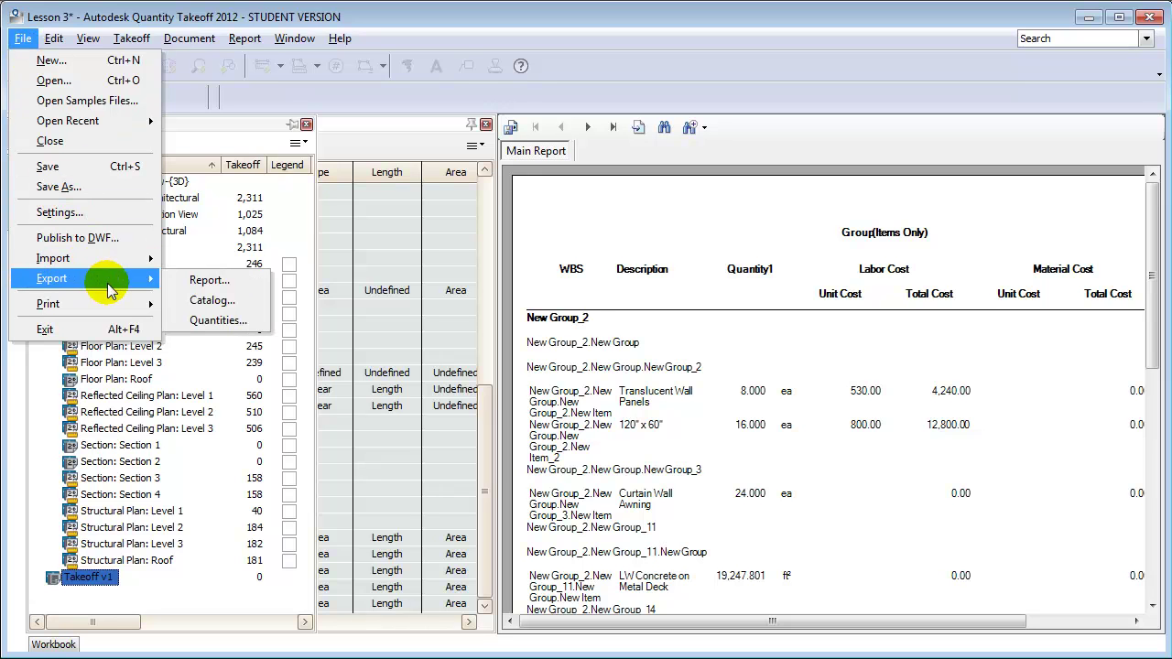
click(218, 320)
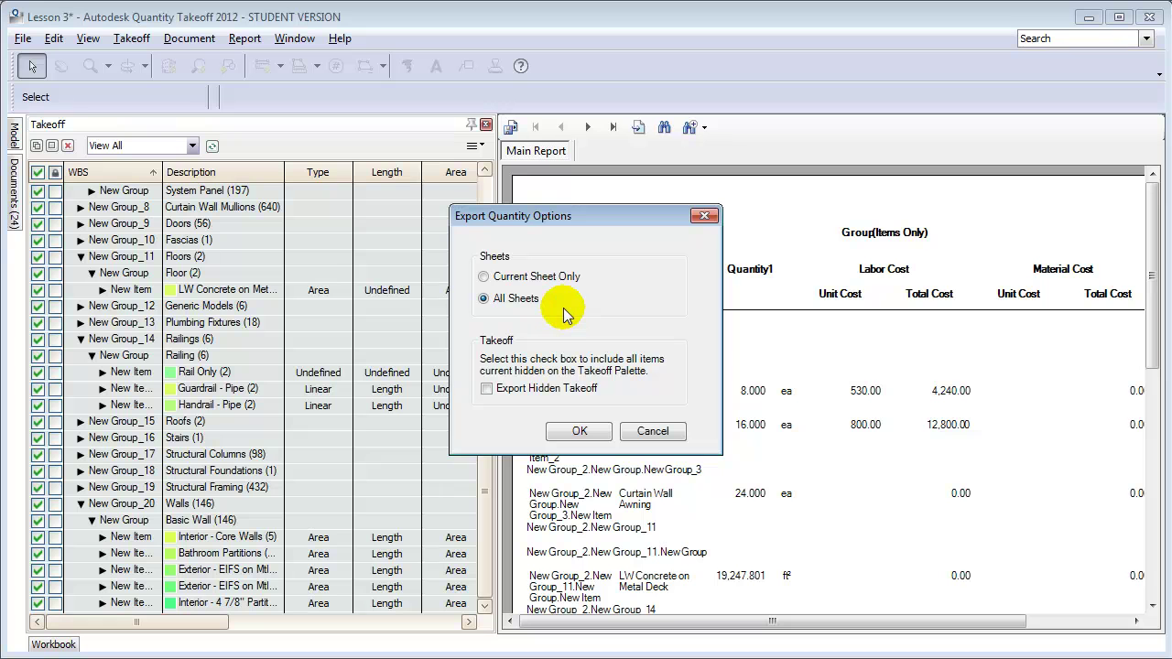
click(582, 431)
click(361, 436)
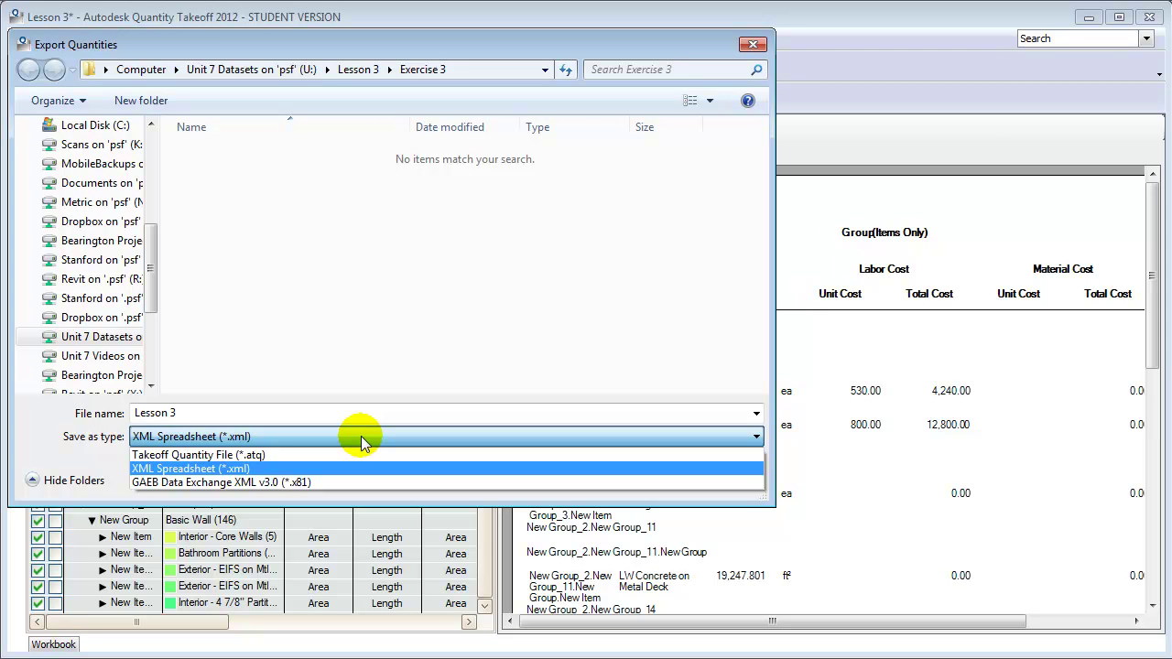